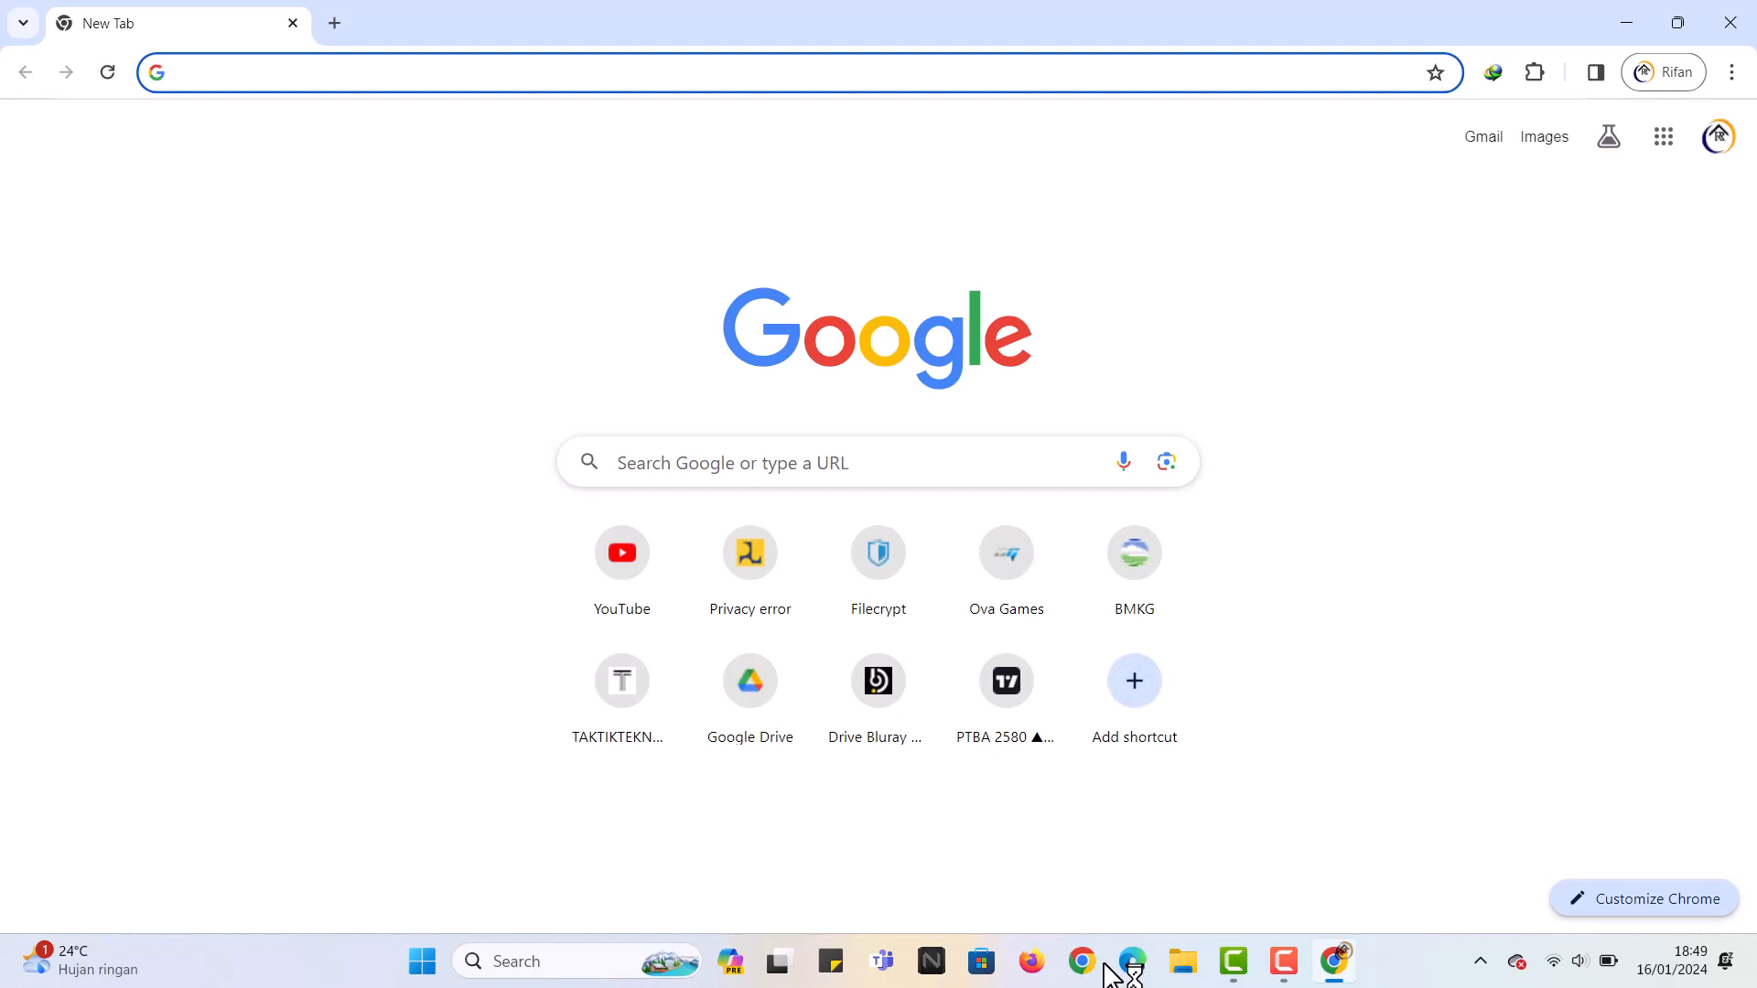
Step: Search Google for the Canva logo entry and open Canva's logo maker page
{"action": "left_click", "coordinate": [784, 464]}
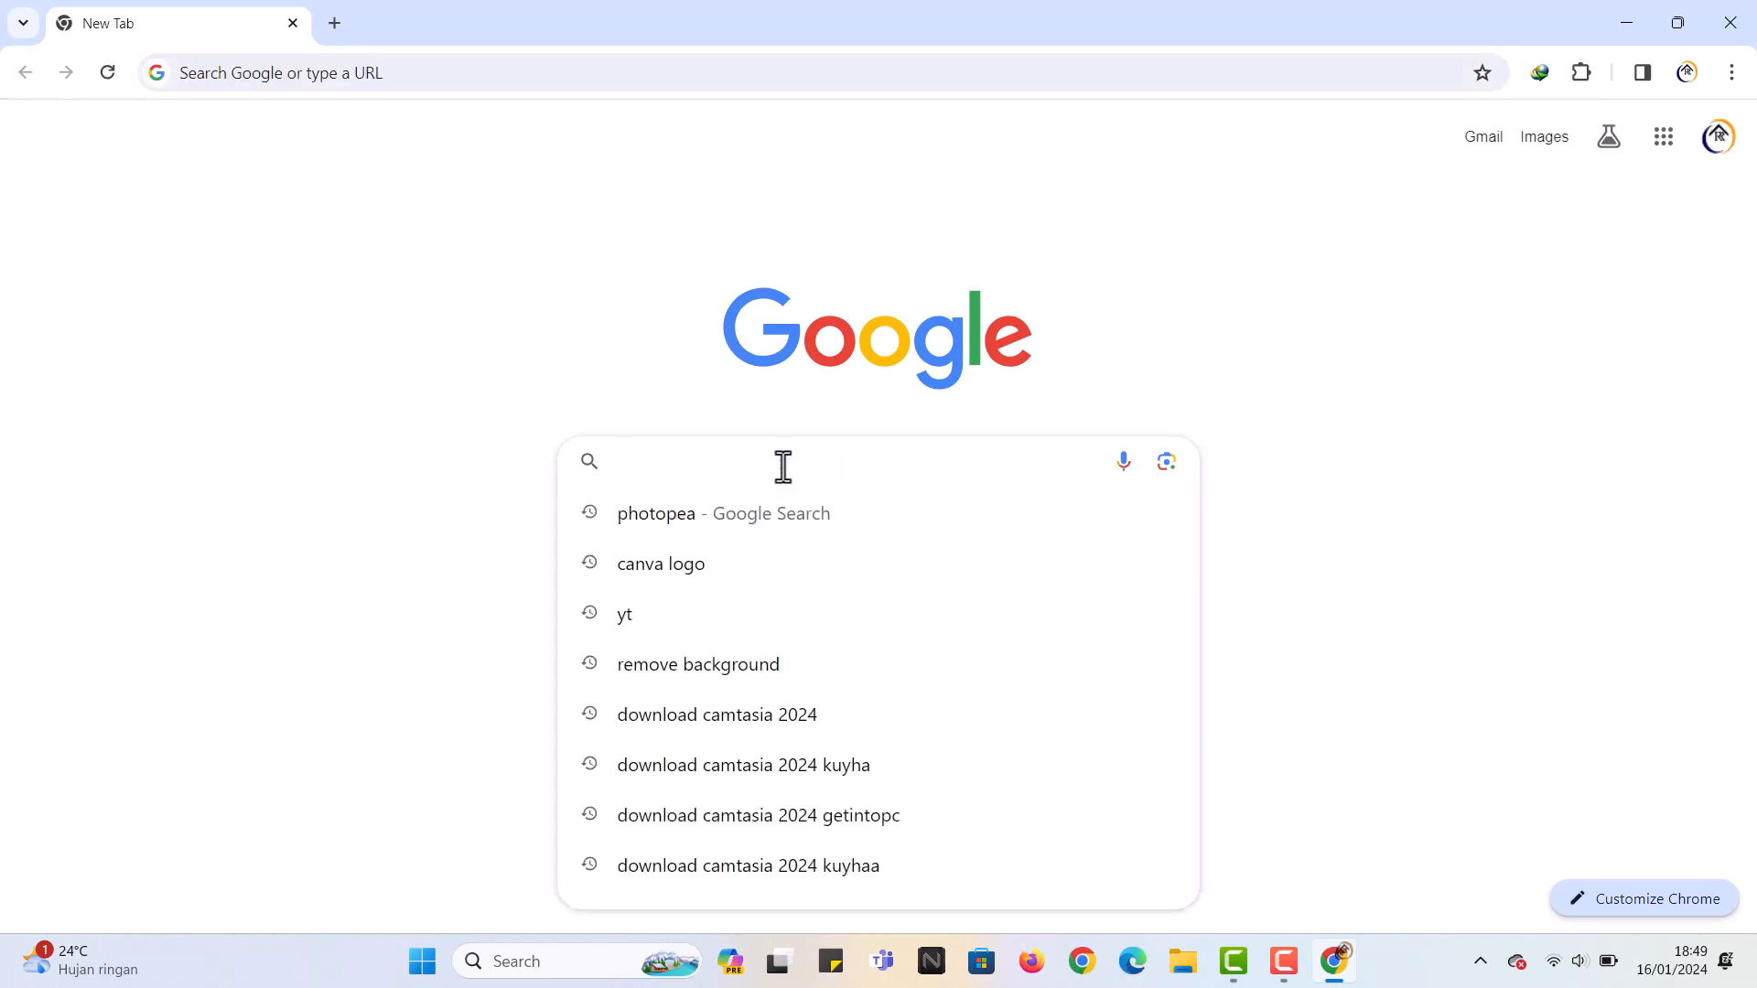
{"action": "type", "text": "cANVA"}
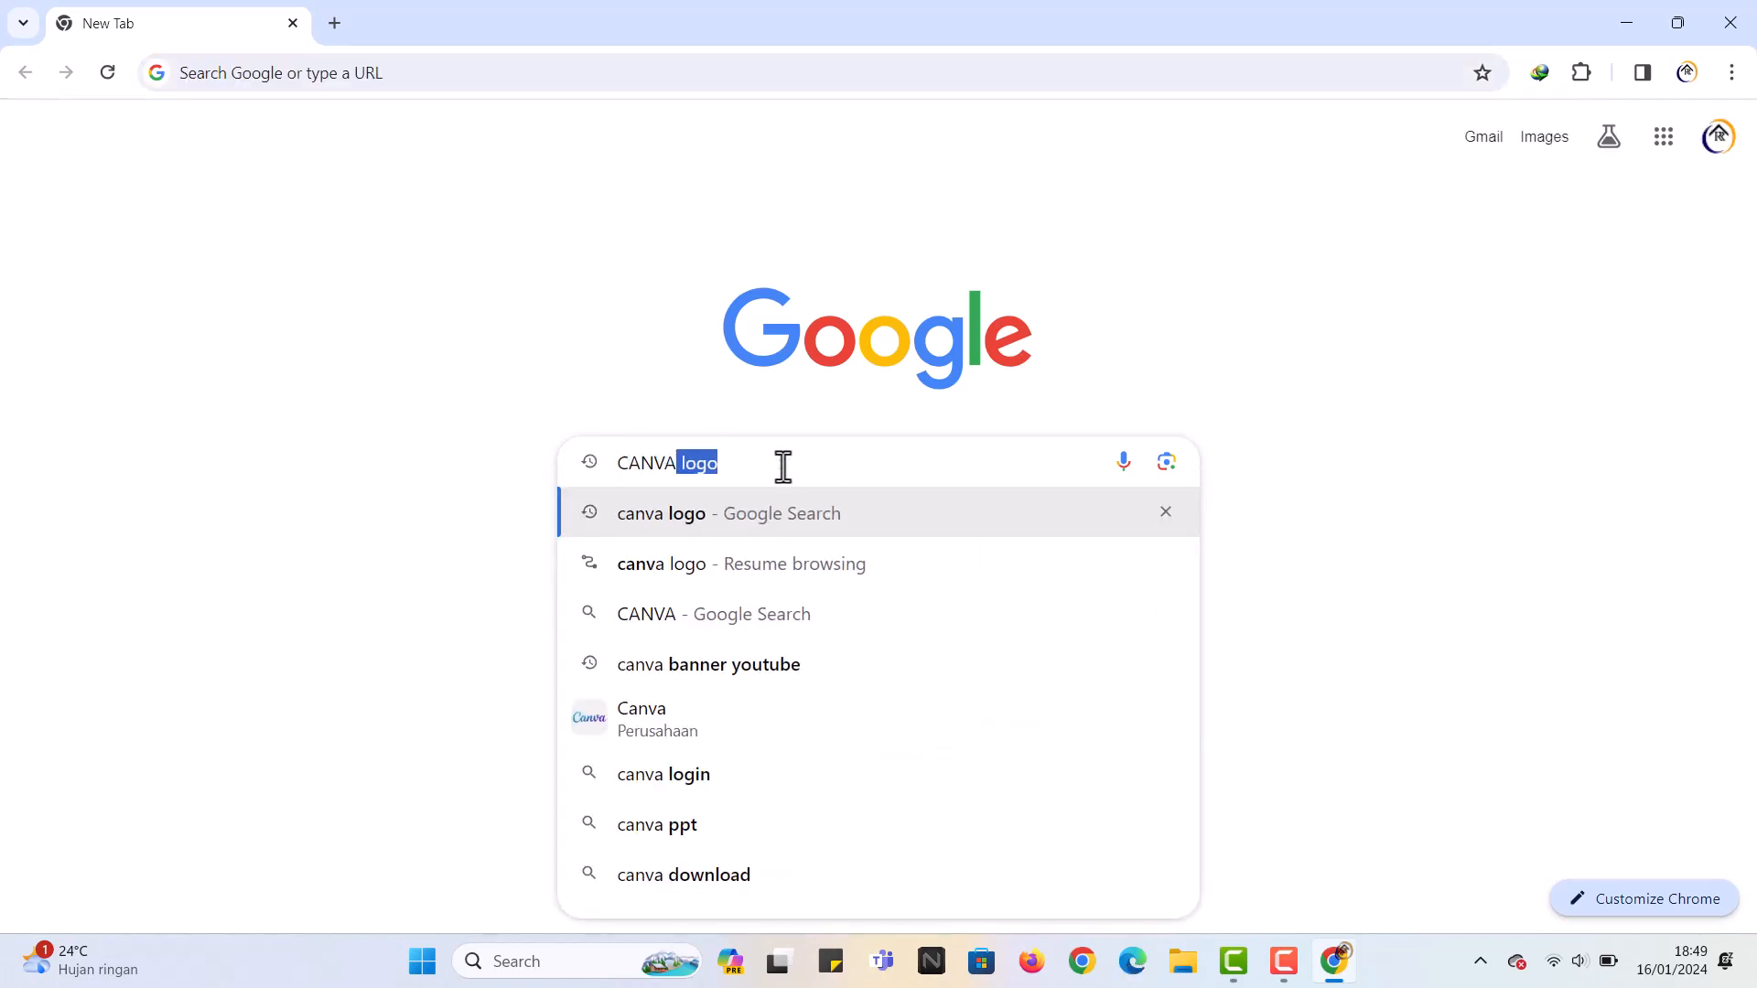
{"action": "key", "text": "Return"}
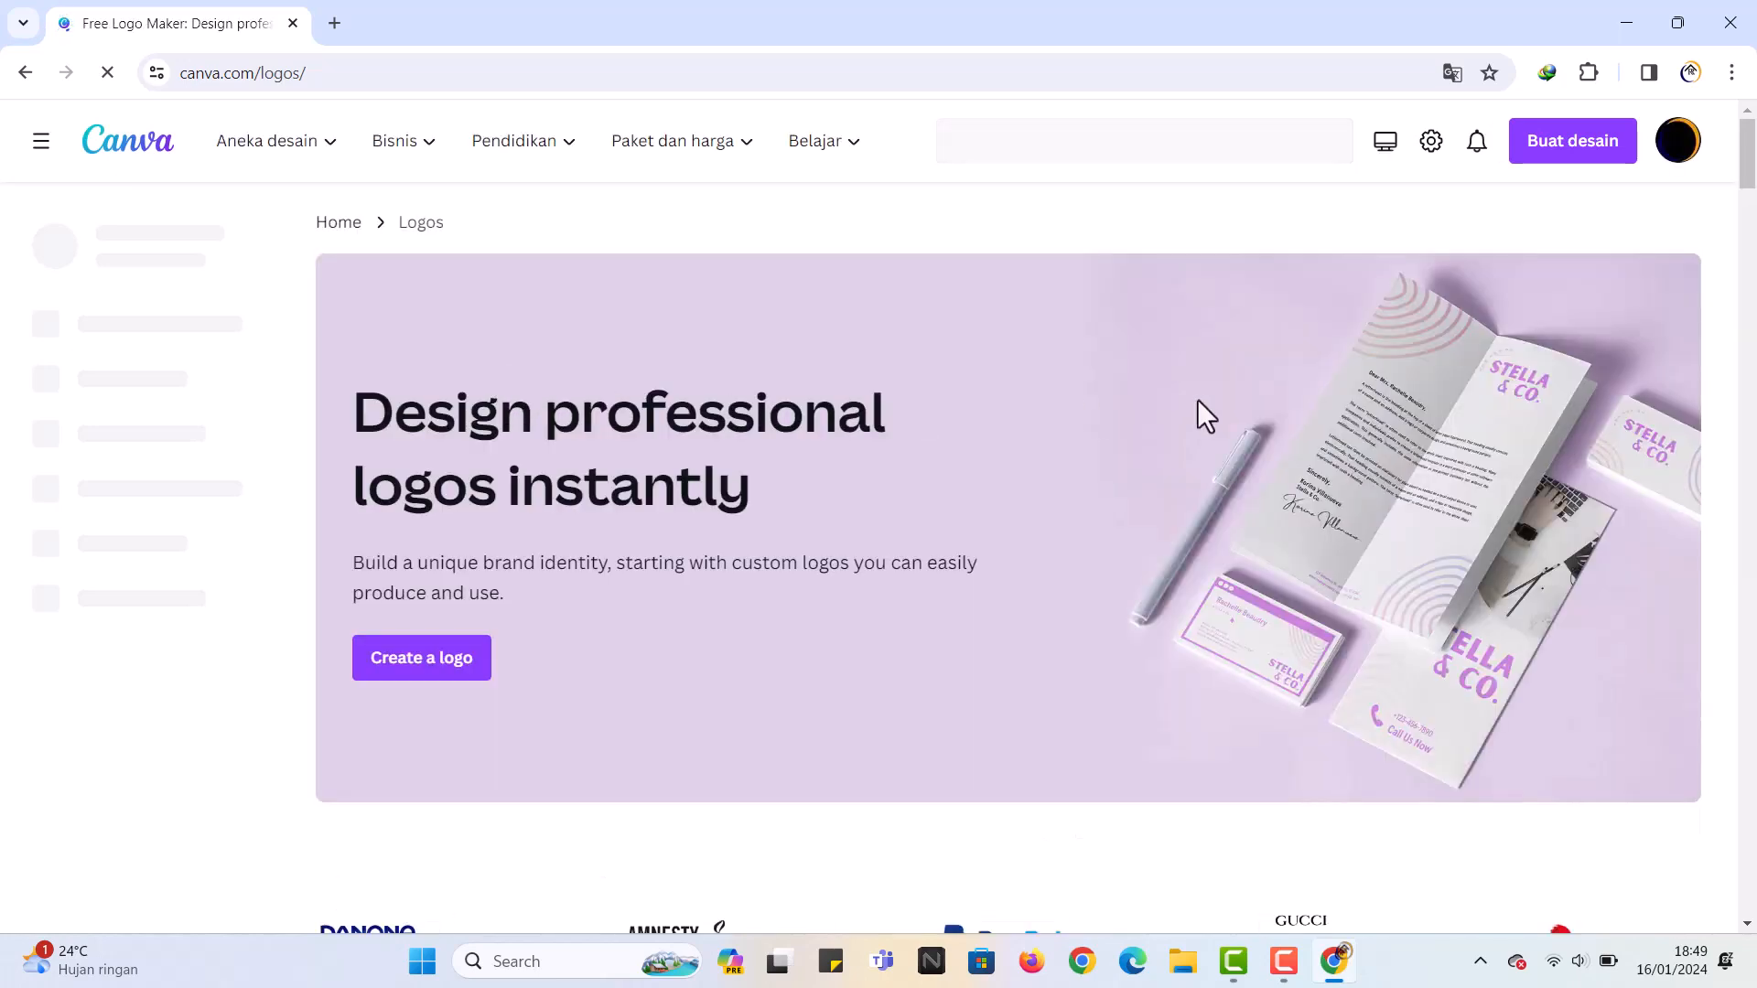
Step: Create a new blank Logo design of 500 × 500 px
{"action": "scroll", "coordinate": [649, 520], "scroll_direction": "down", "scroll_amount": 1}
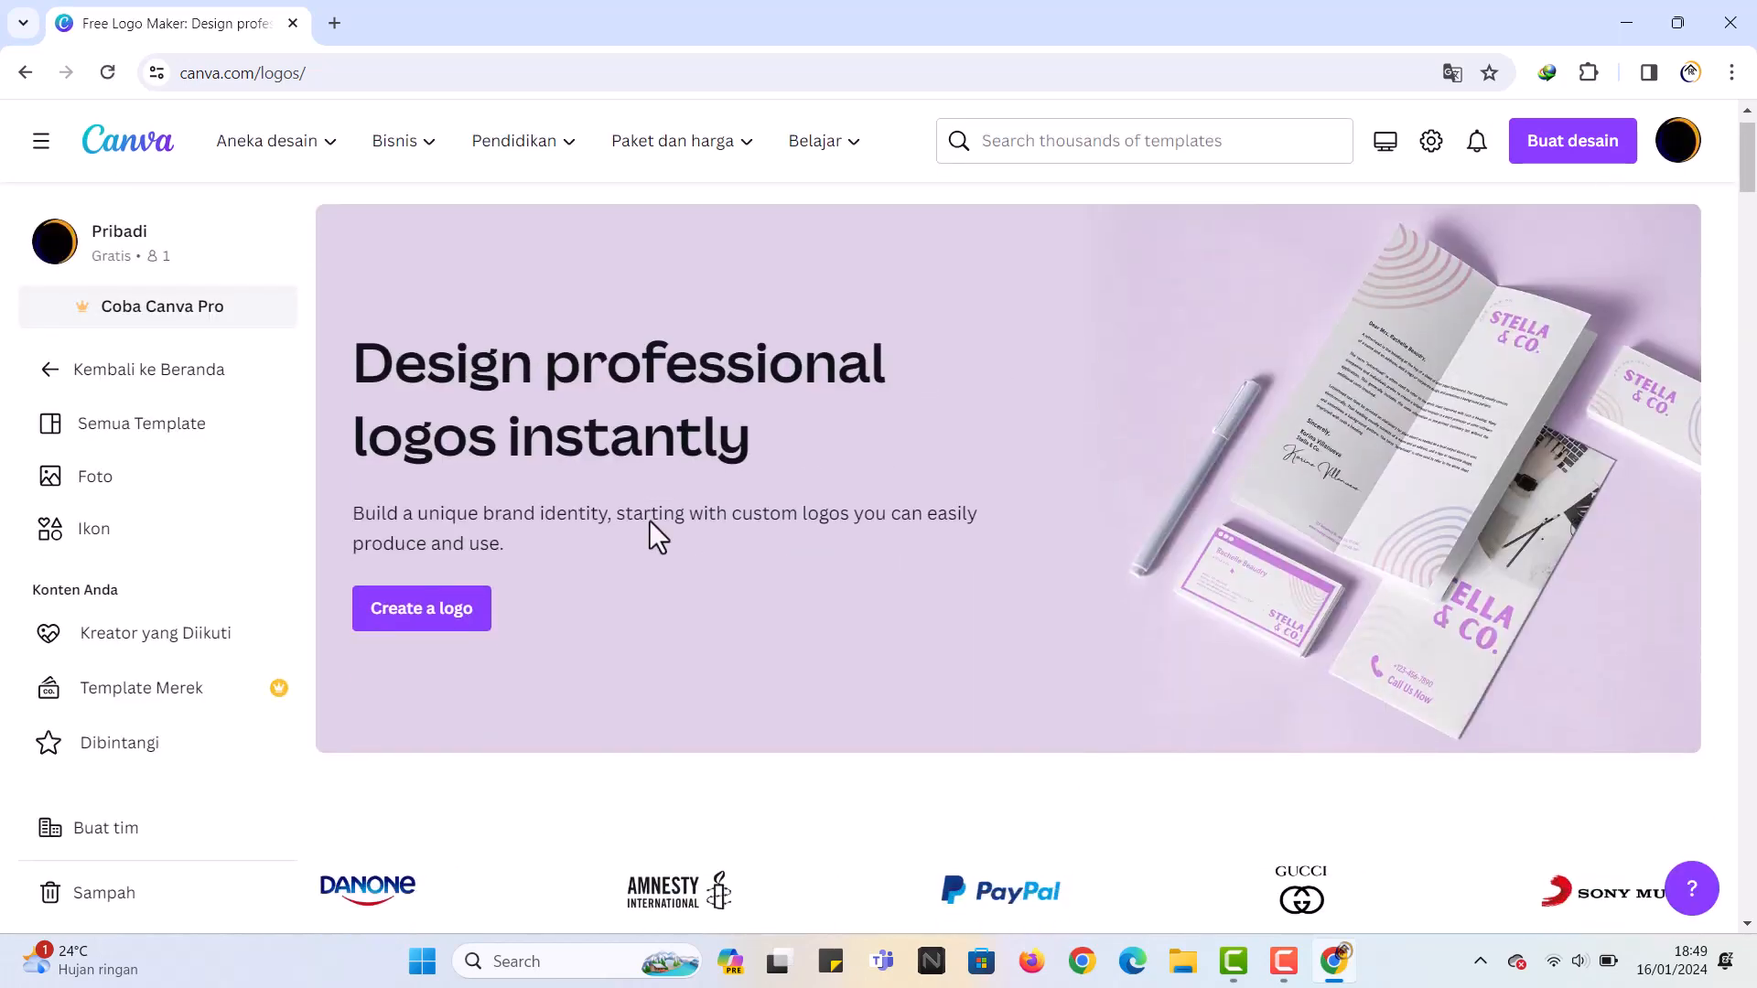
{"action": "scroll", "coordinate": [1453, 327], "scroll_direction": "up", "scroll_amount": 1}
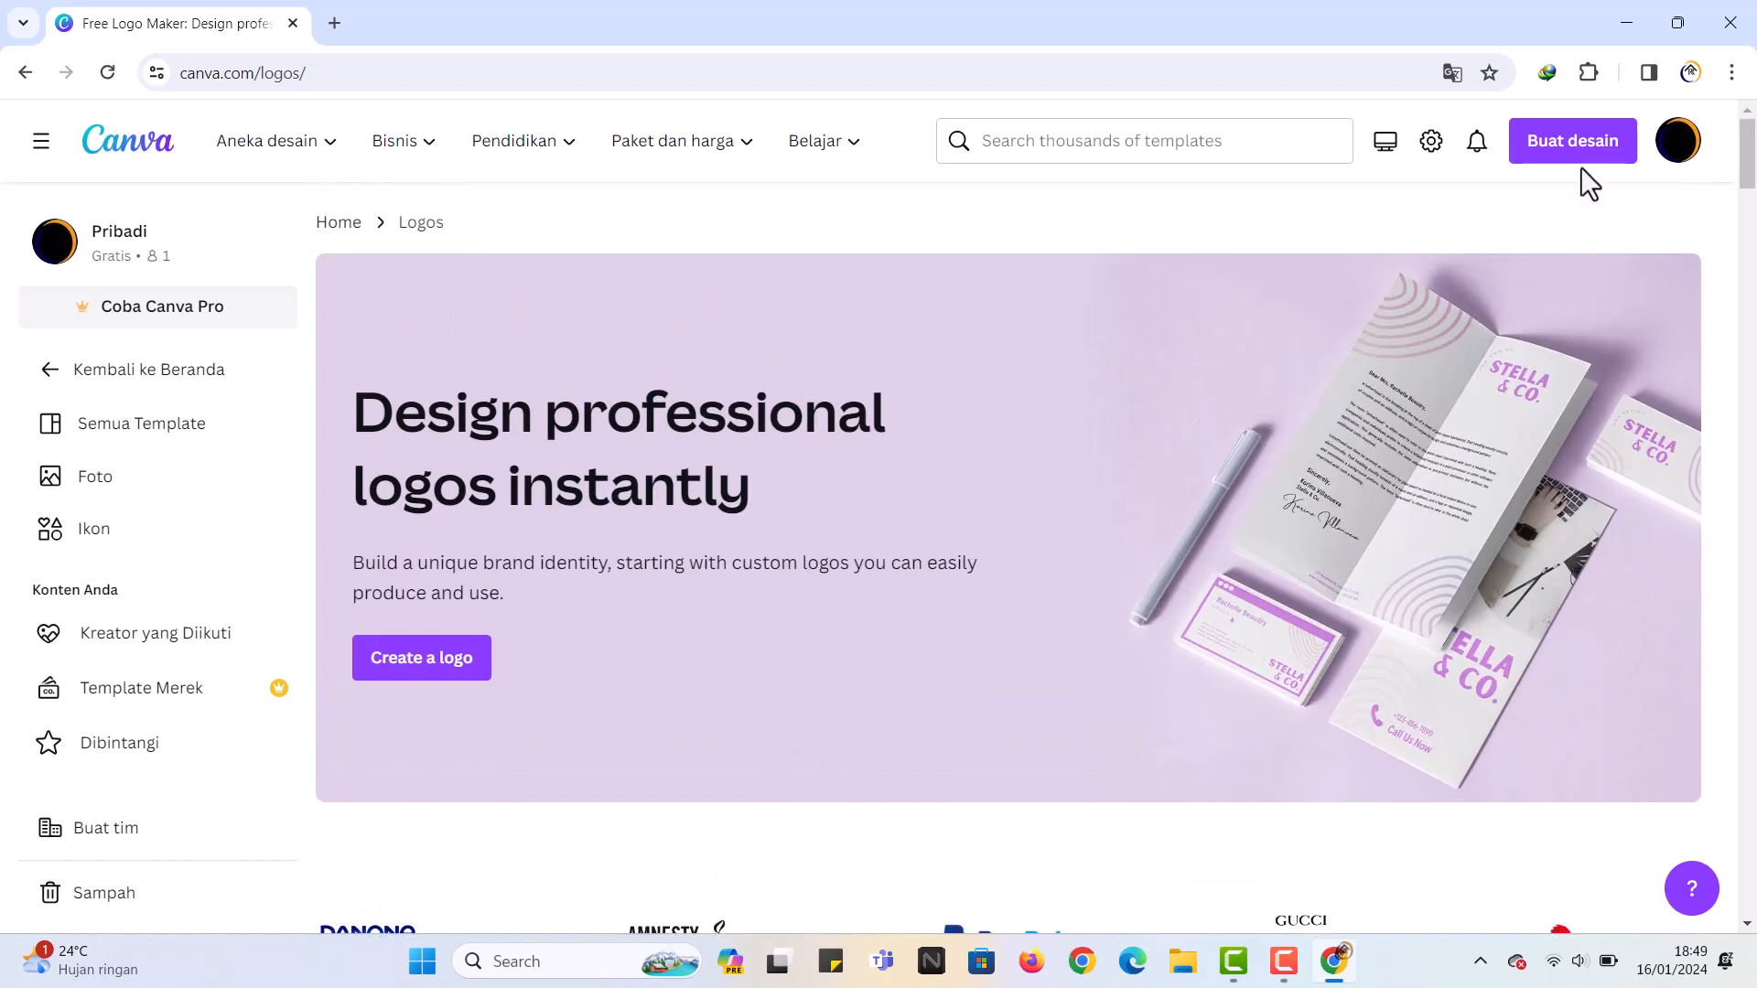
{"action": "left_click", "coordinate": [1574, 163]}
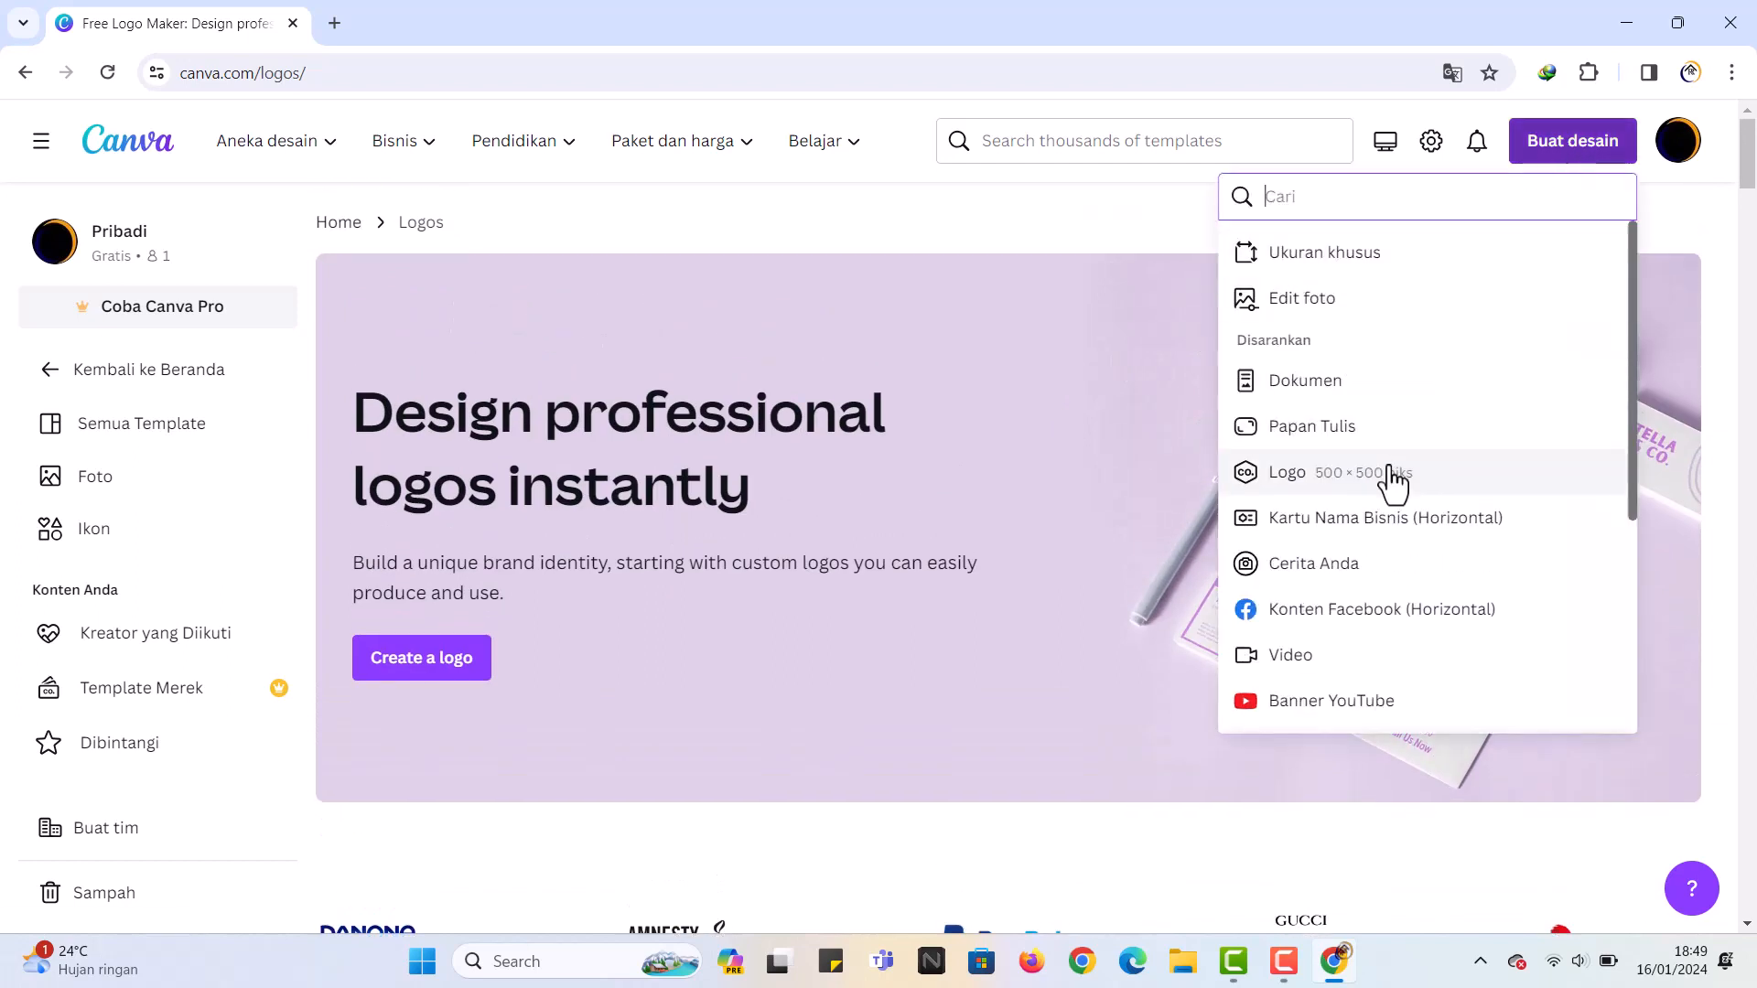
{"action": "left_click", "coordinate": [1326, 487]}
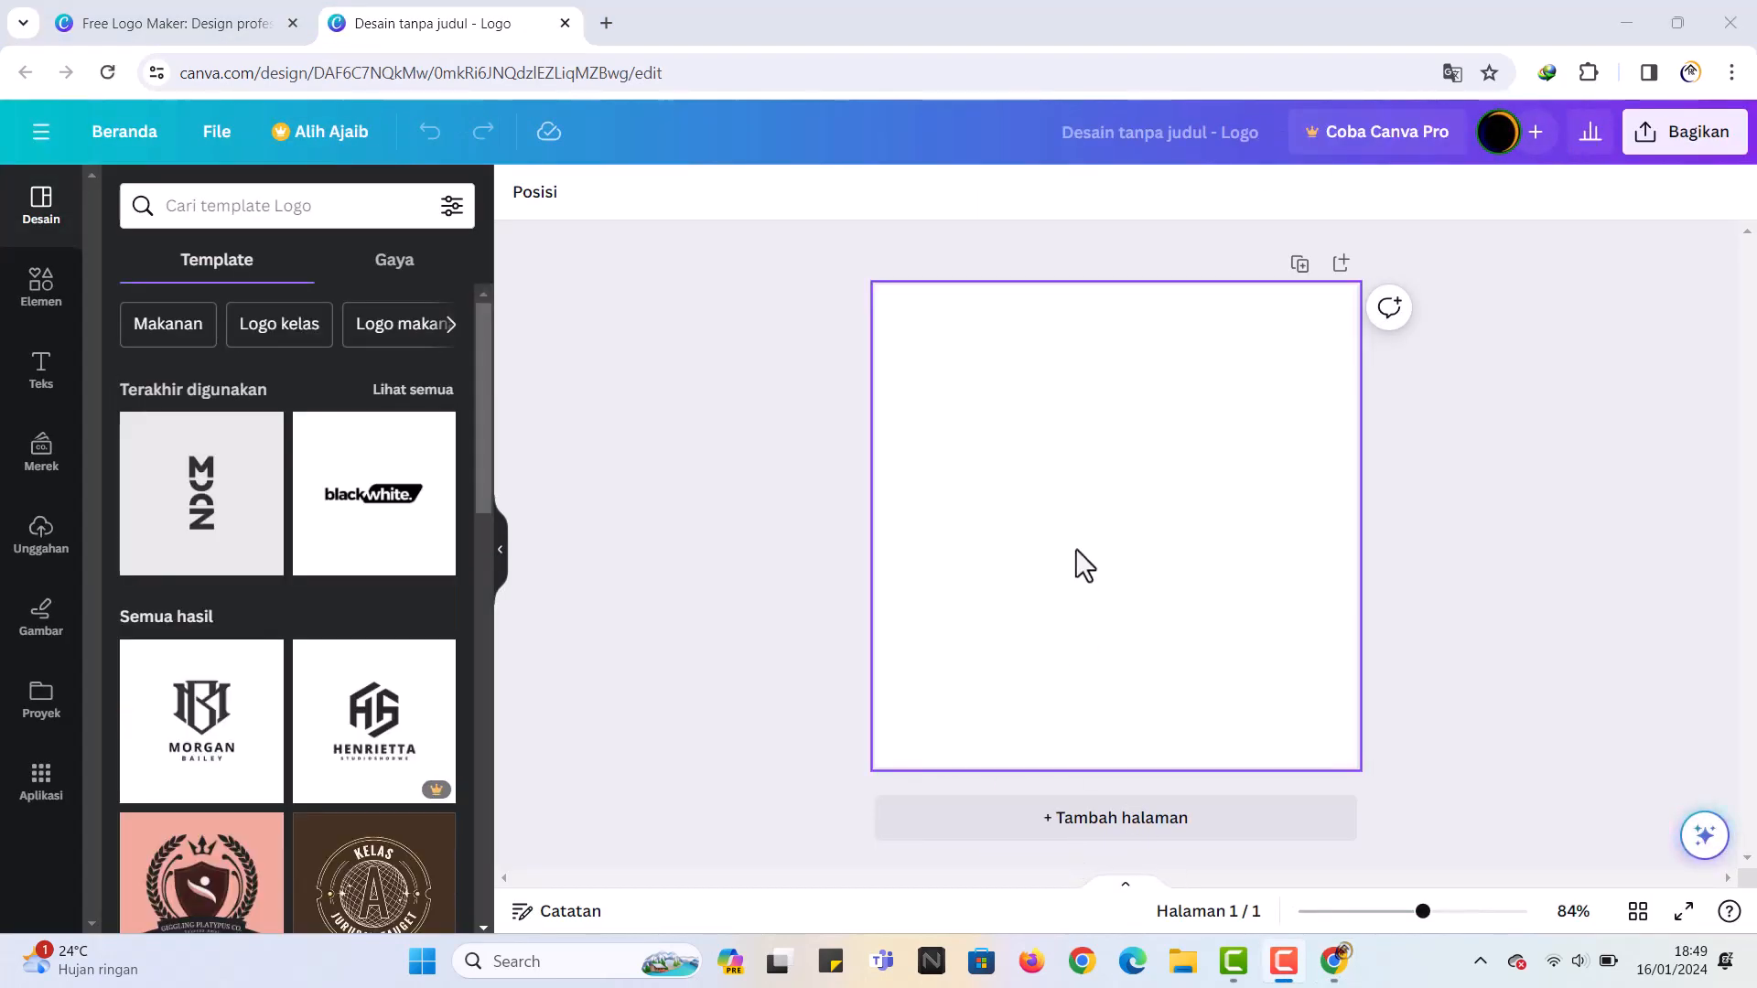
Step: Add a heading text to the blank page and make it read 38
{"action": "left_click", "coordinate": [41, 371]}
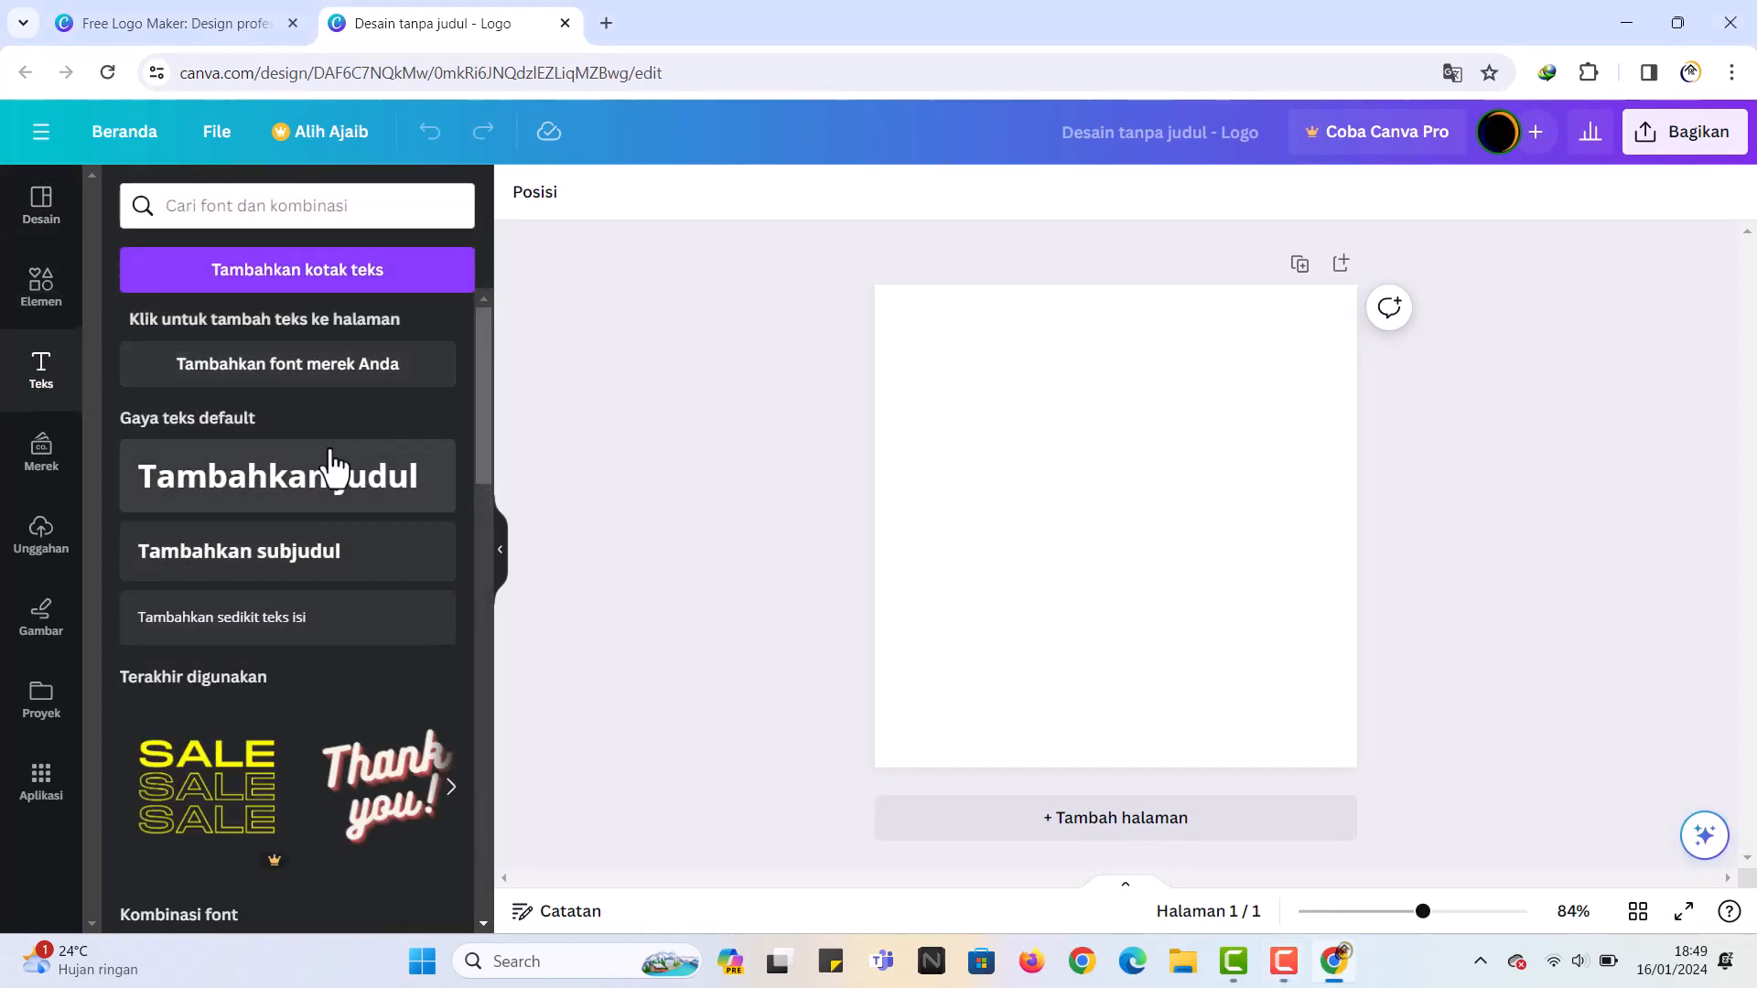
{"action": "left_click", "coordinate": [353, 490]}
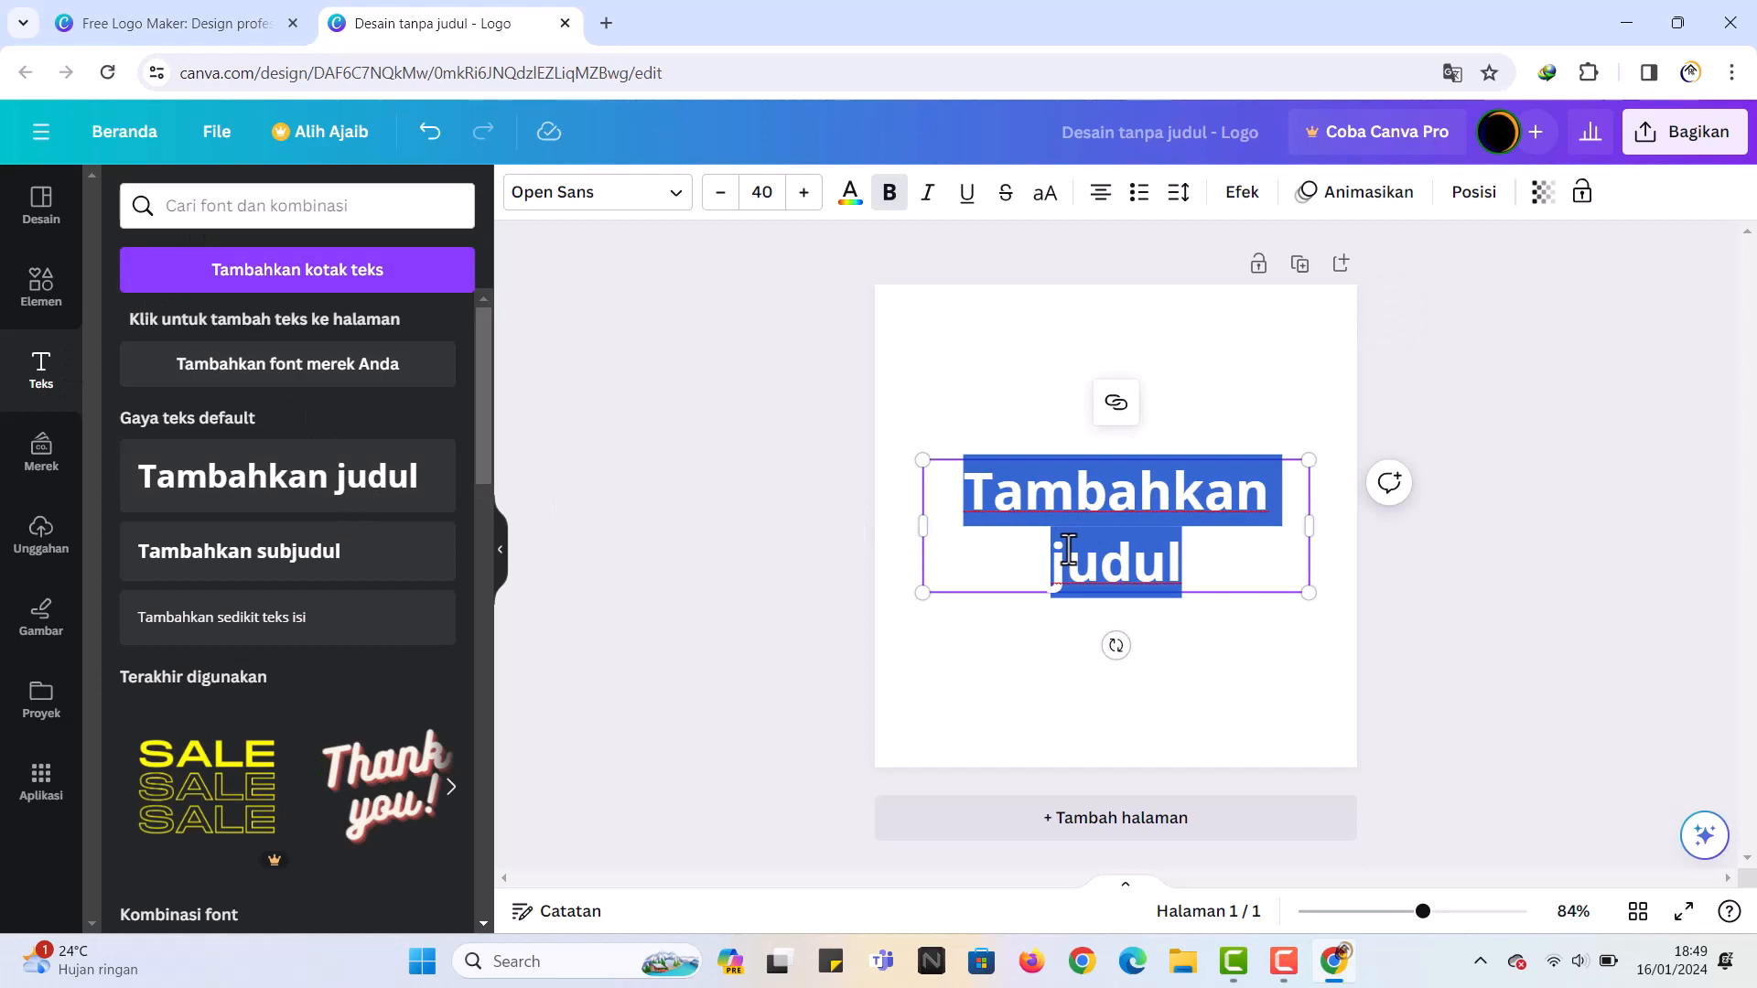
{"action": "type", "text": "38"}
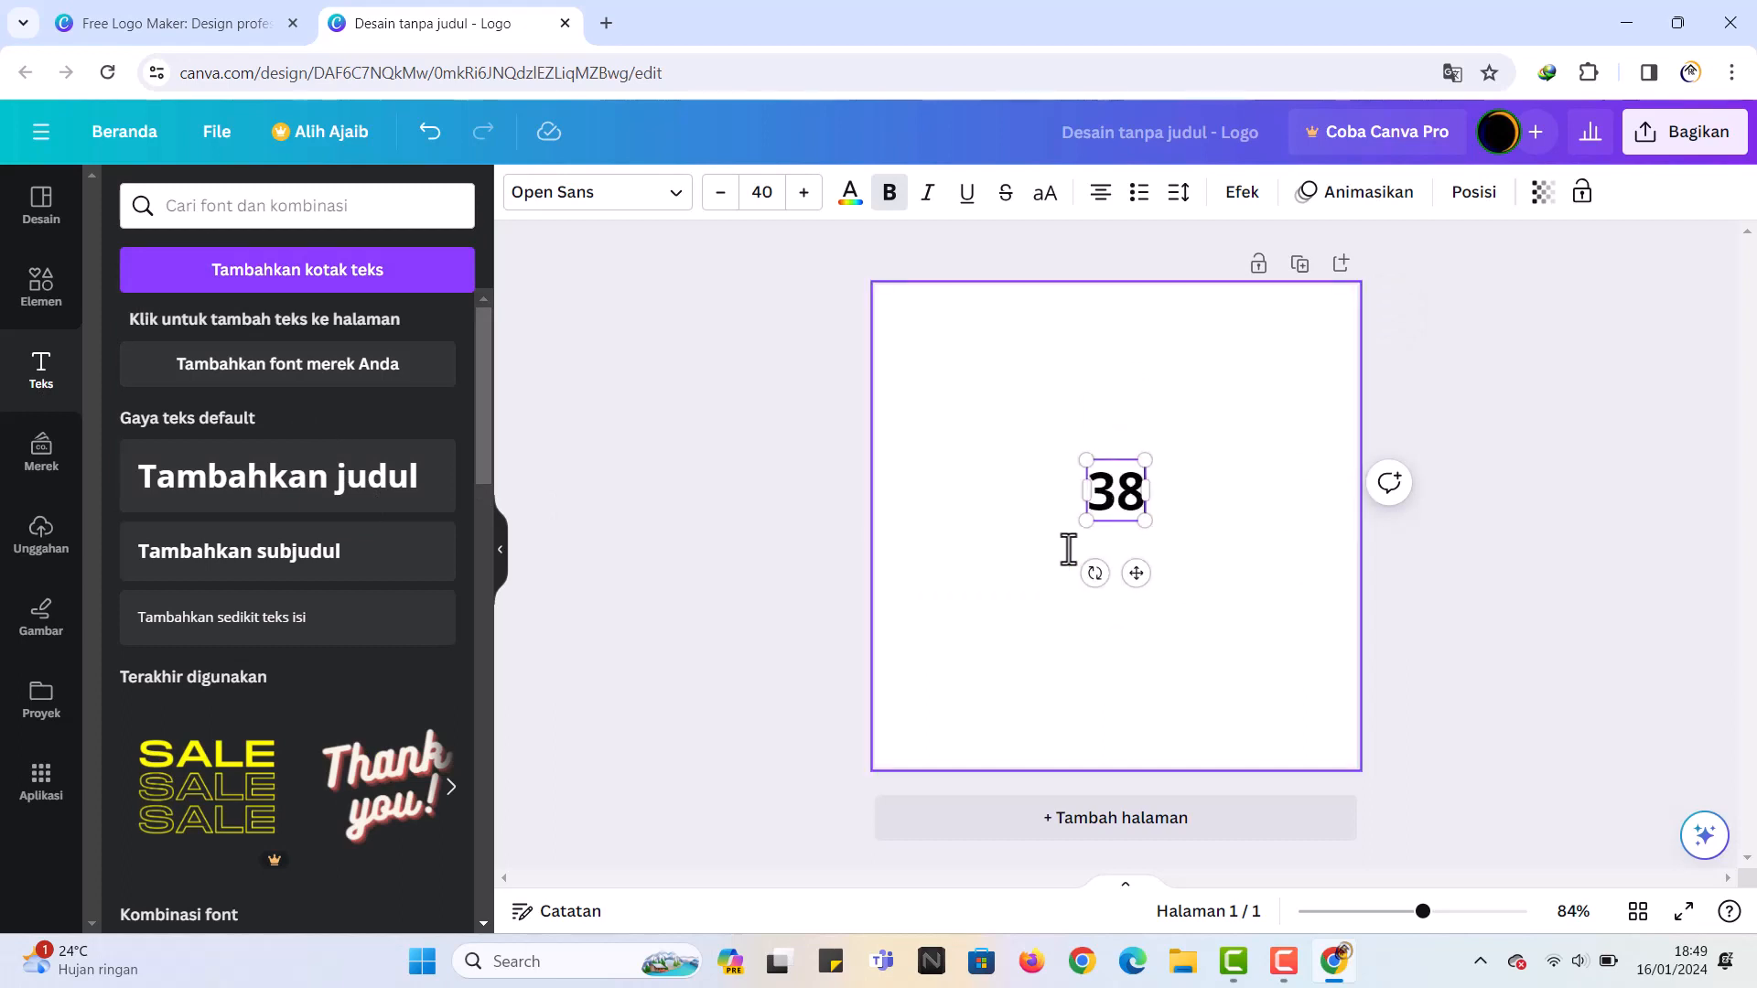
Step: Set the font of the 38 heading to Agrandir in the Medium weight
{"action": "double_click", "coordinate": [1101, 513]}
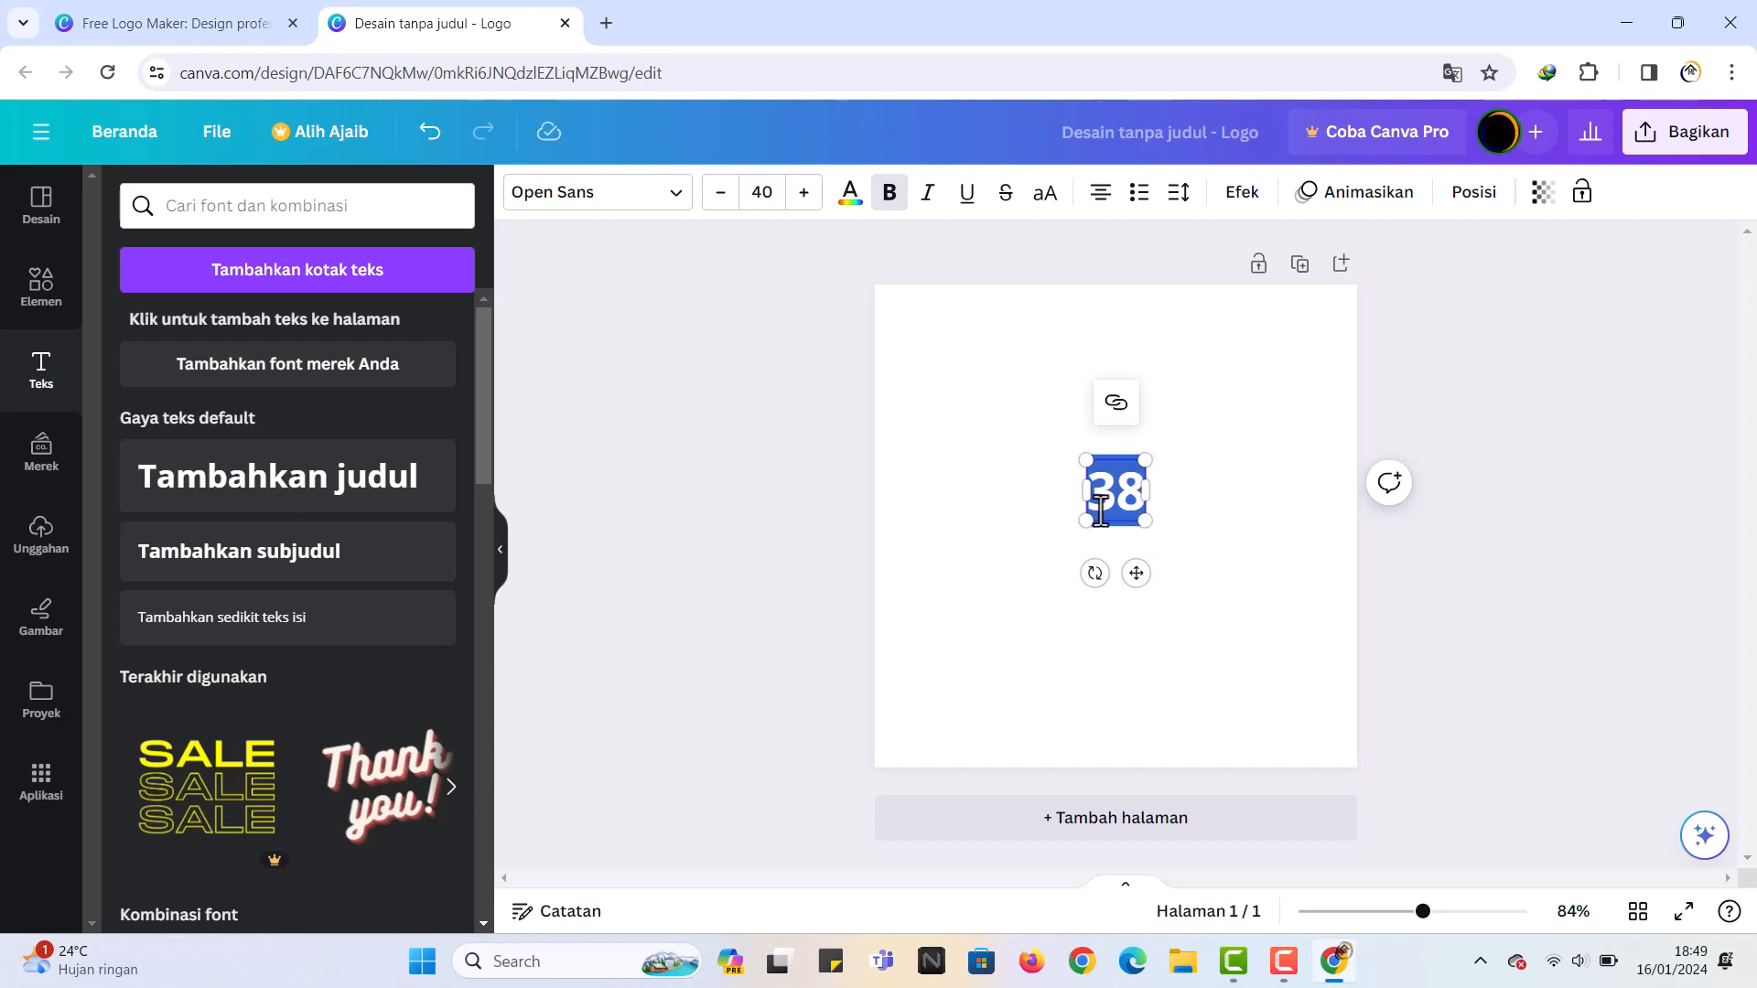
{"action": "left_click", "coordinate": [650, 203]}
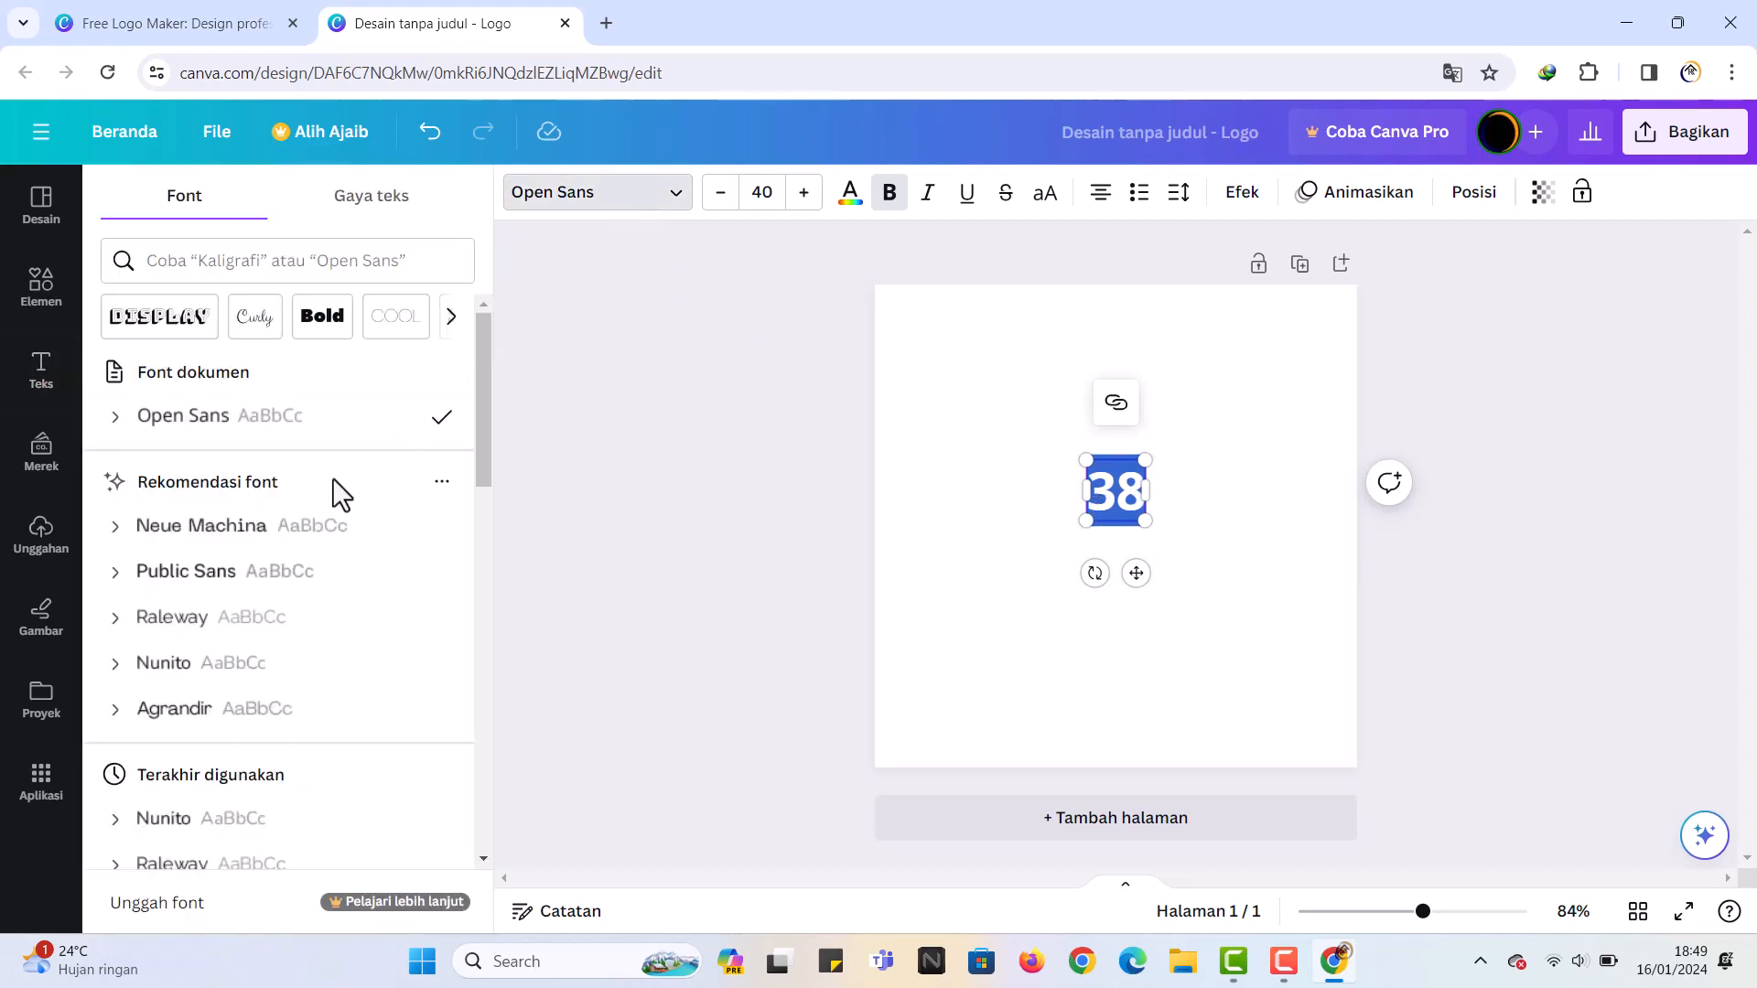
{"action": "scroll", "coordinate": [289, 578], "scroll_direction": "down", "scroll_amount": 1}
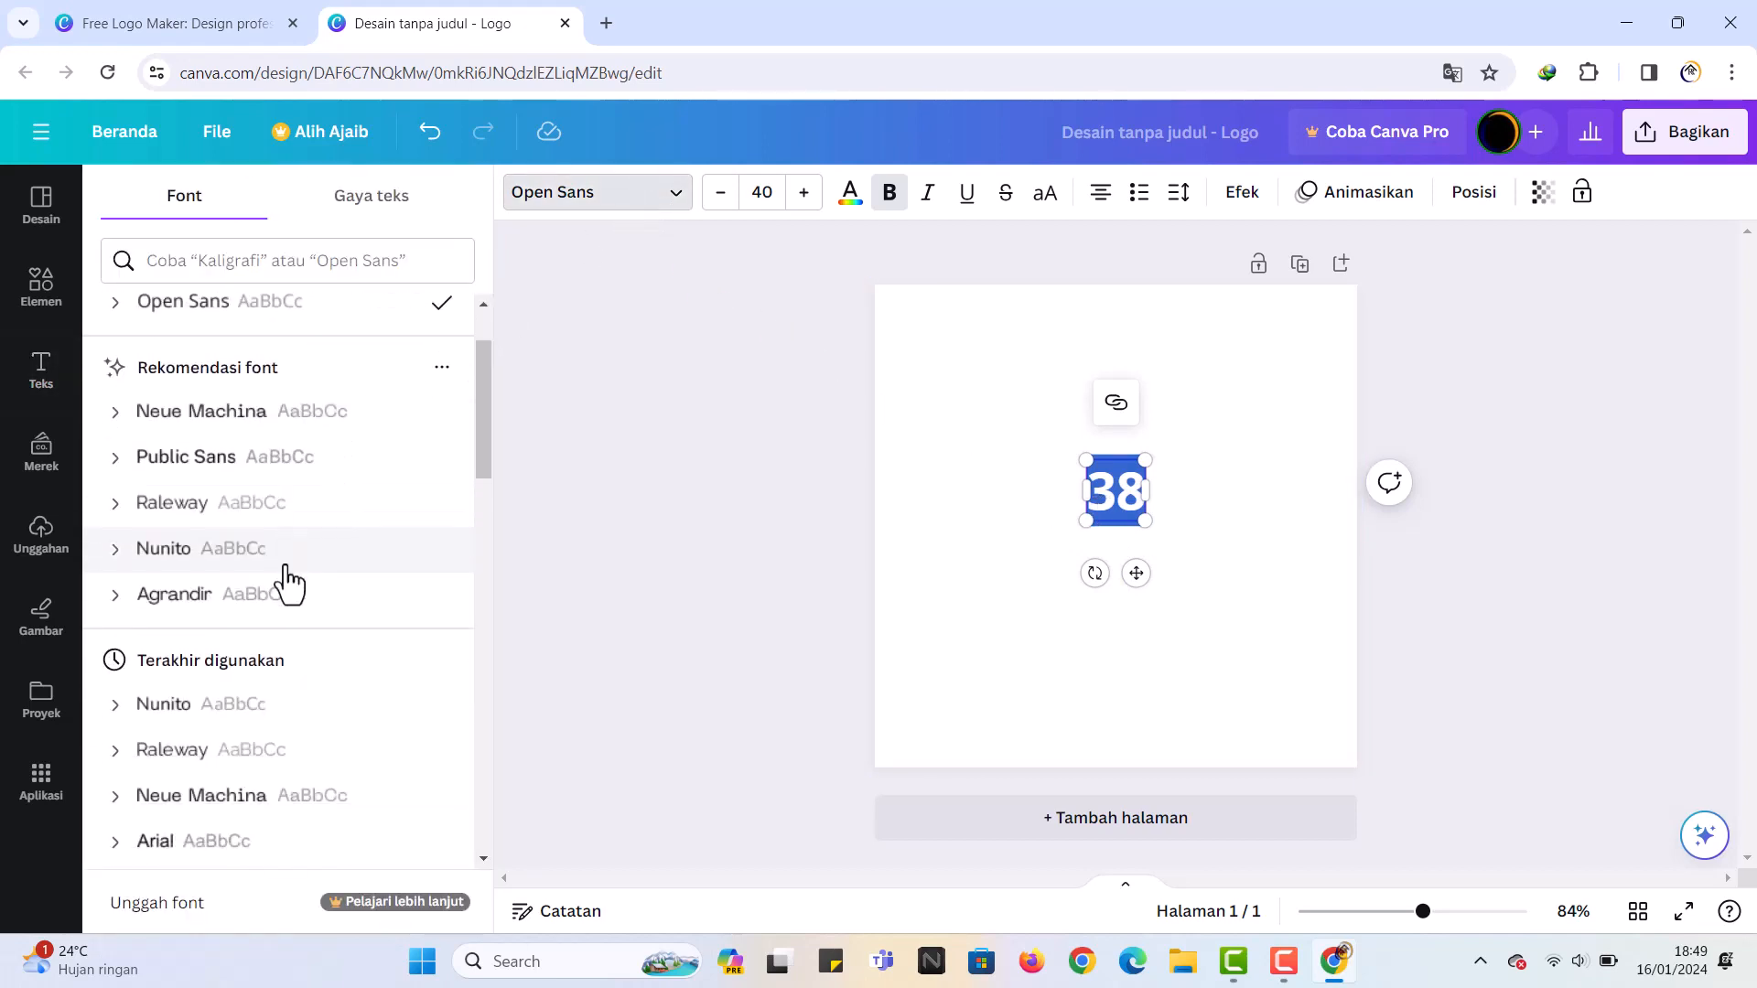
{"action": "scroll", "coordinate": [289, 585], "scroll_direction": "down", "scroll_amount": 3}
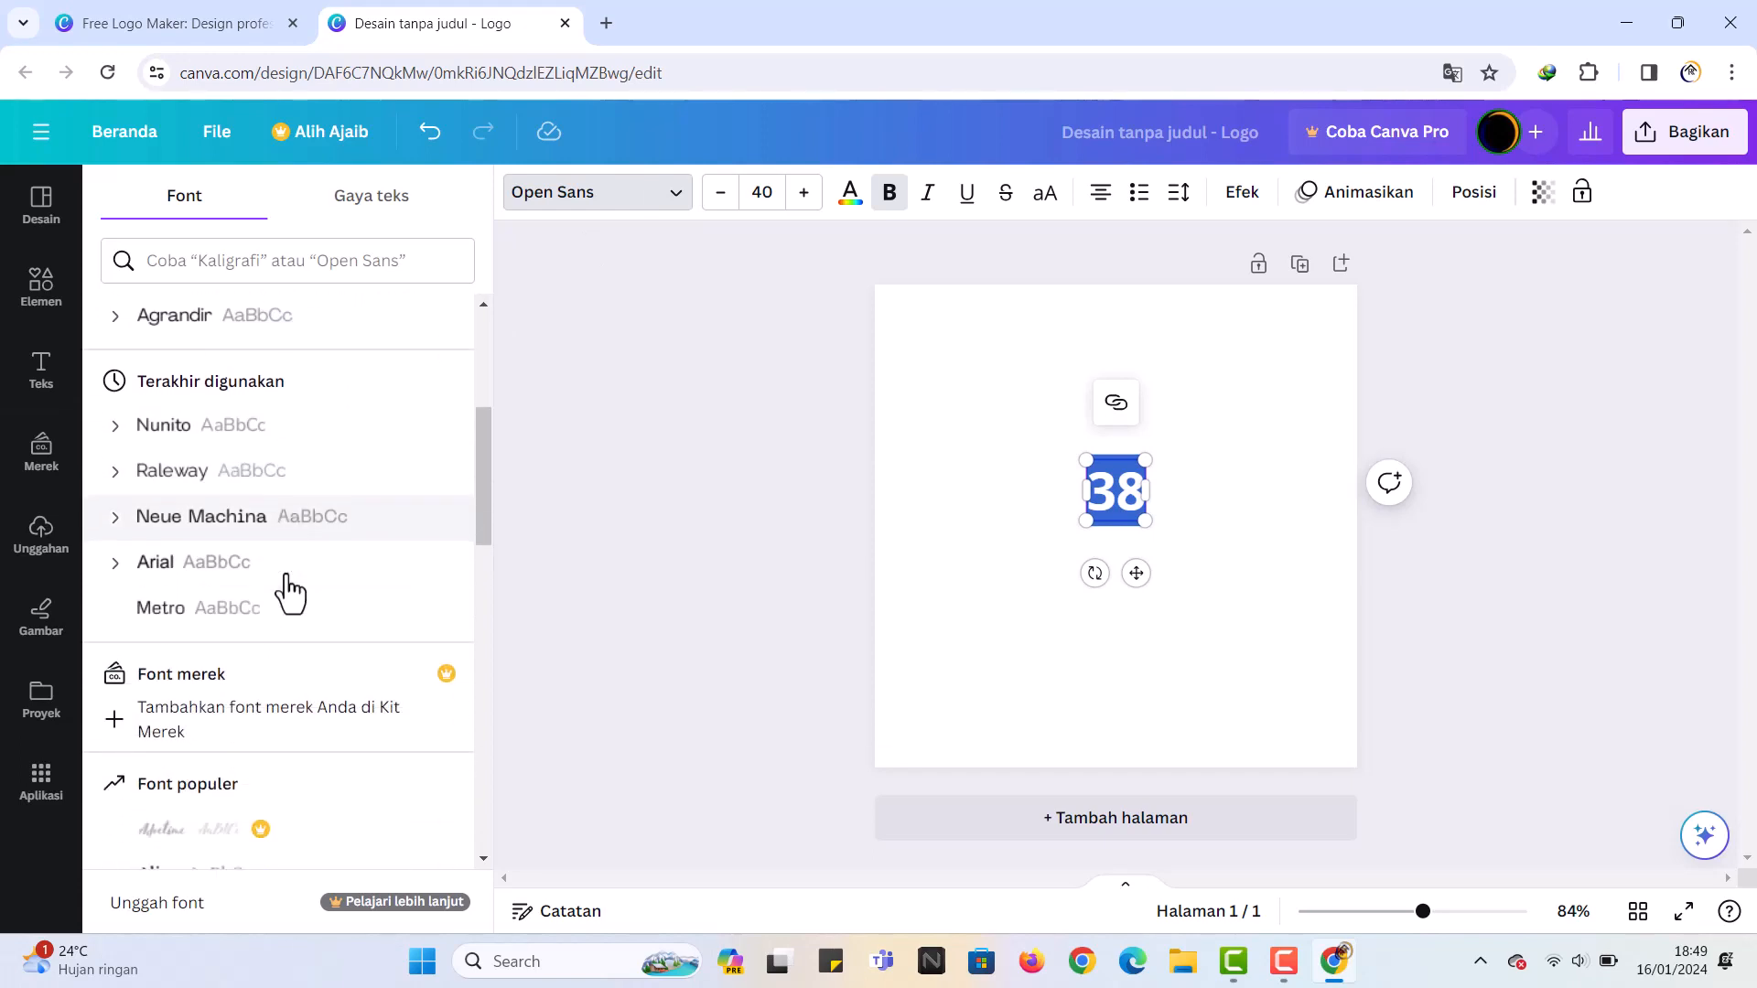
{"action": "scroll", "coordinate": [289, 591], "scroll_direction": "down", "scroll_amount": 1}
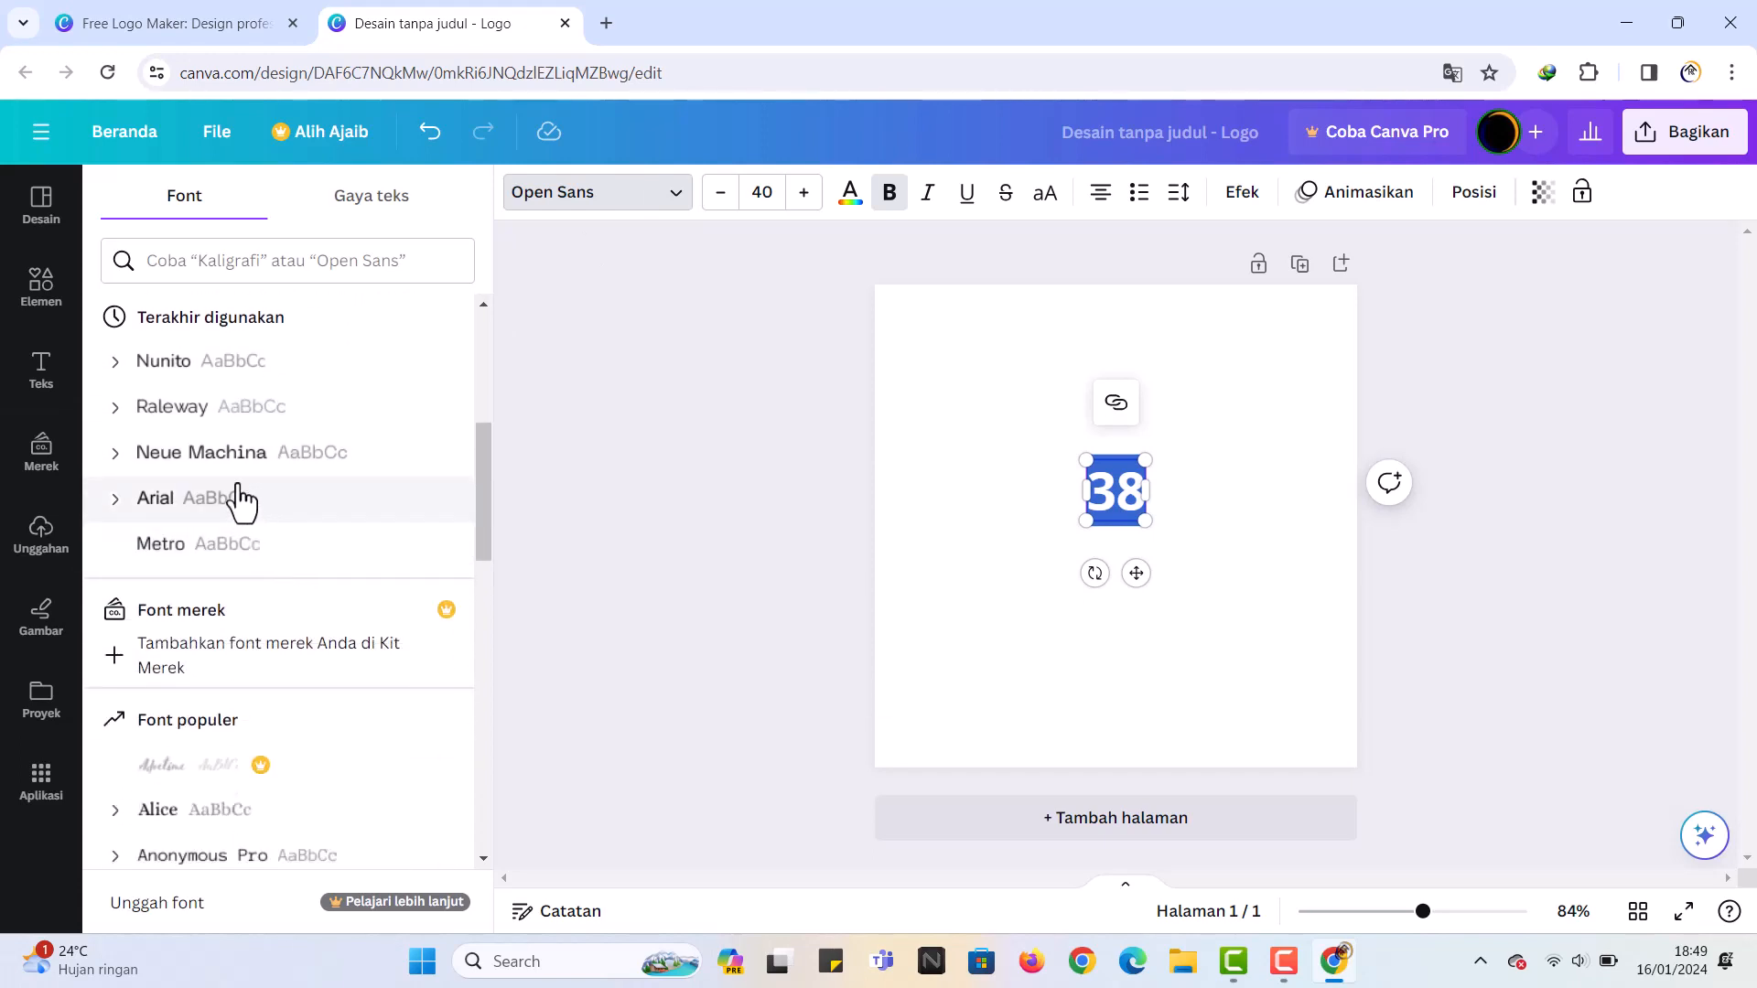
{"action": "scroll", "coordinate": [235, 481], "scroll_direction": "up", "scroll_amount": 1}
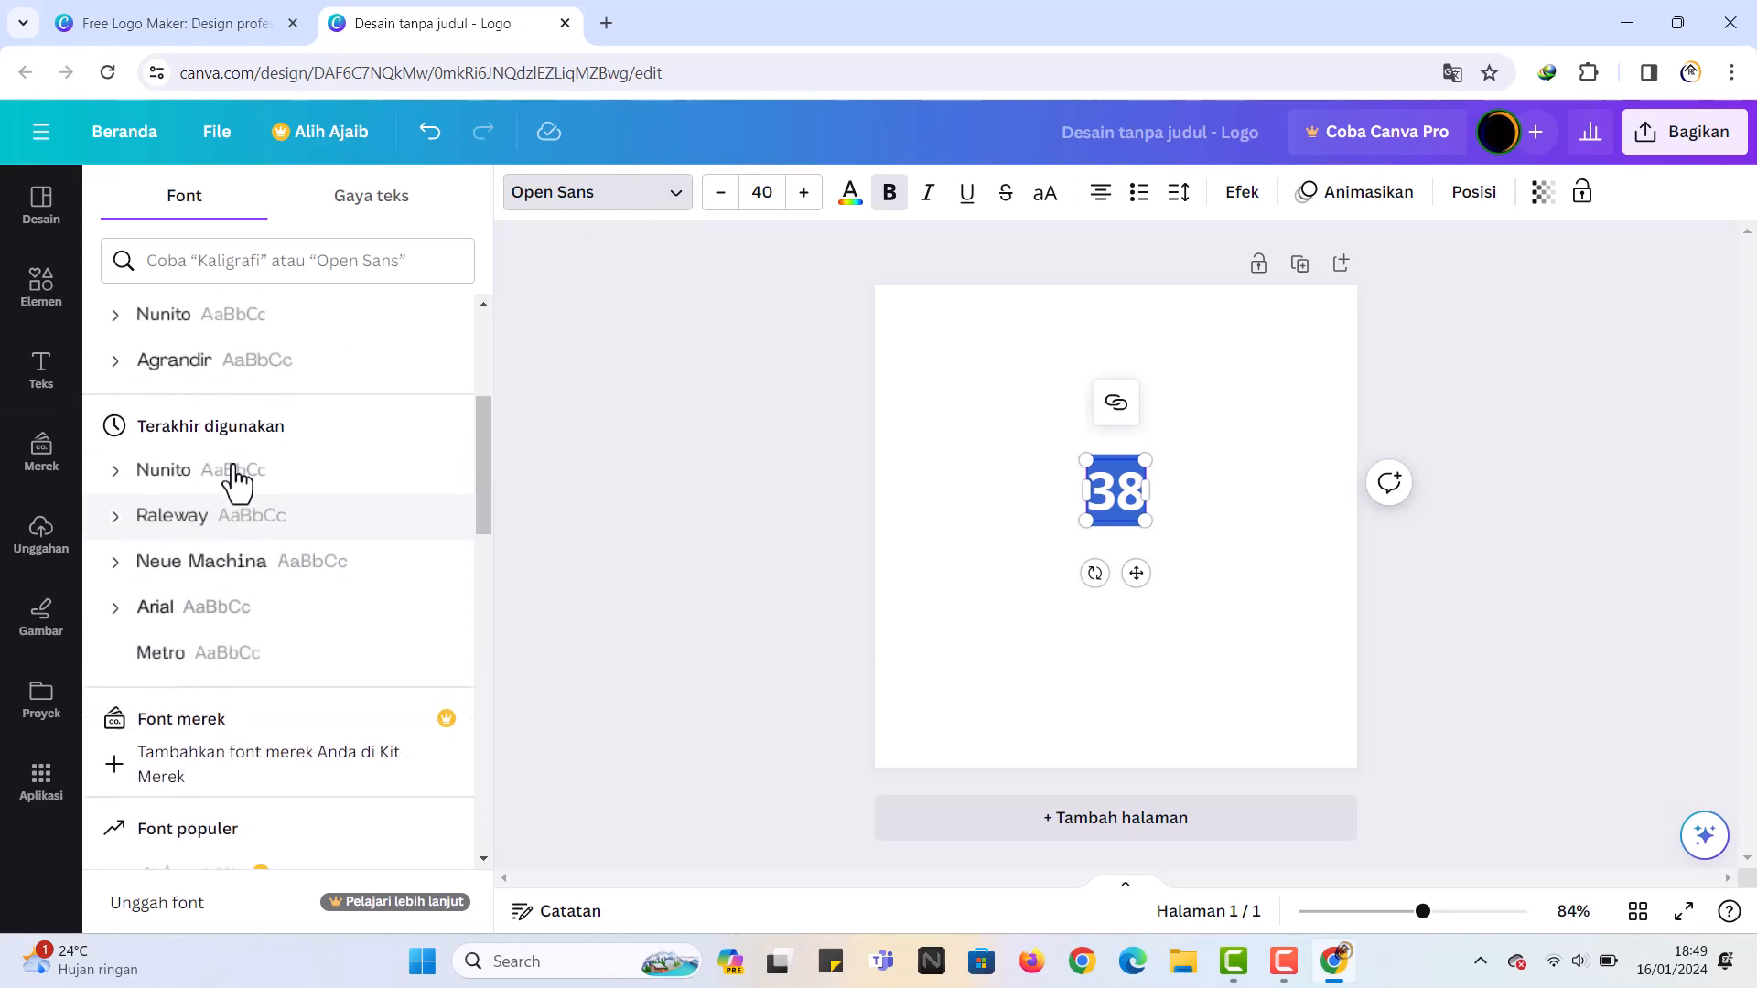
{"action": "left_click", "coordinate": [114, 366]}
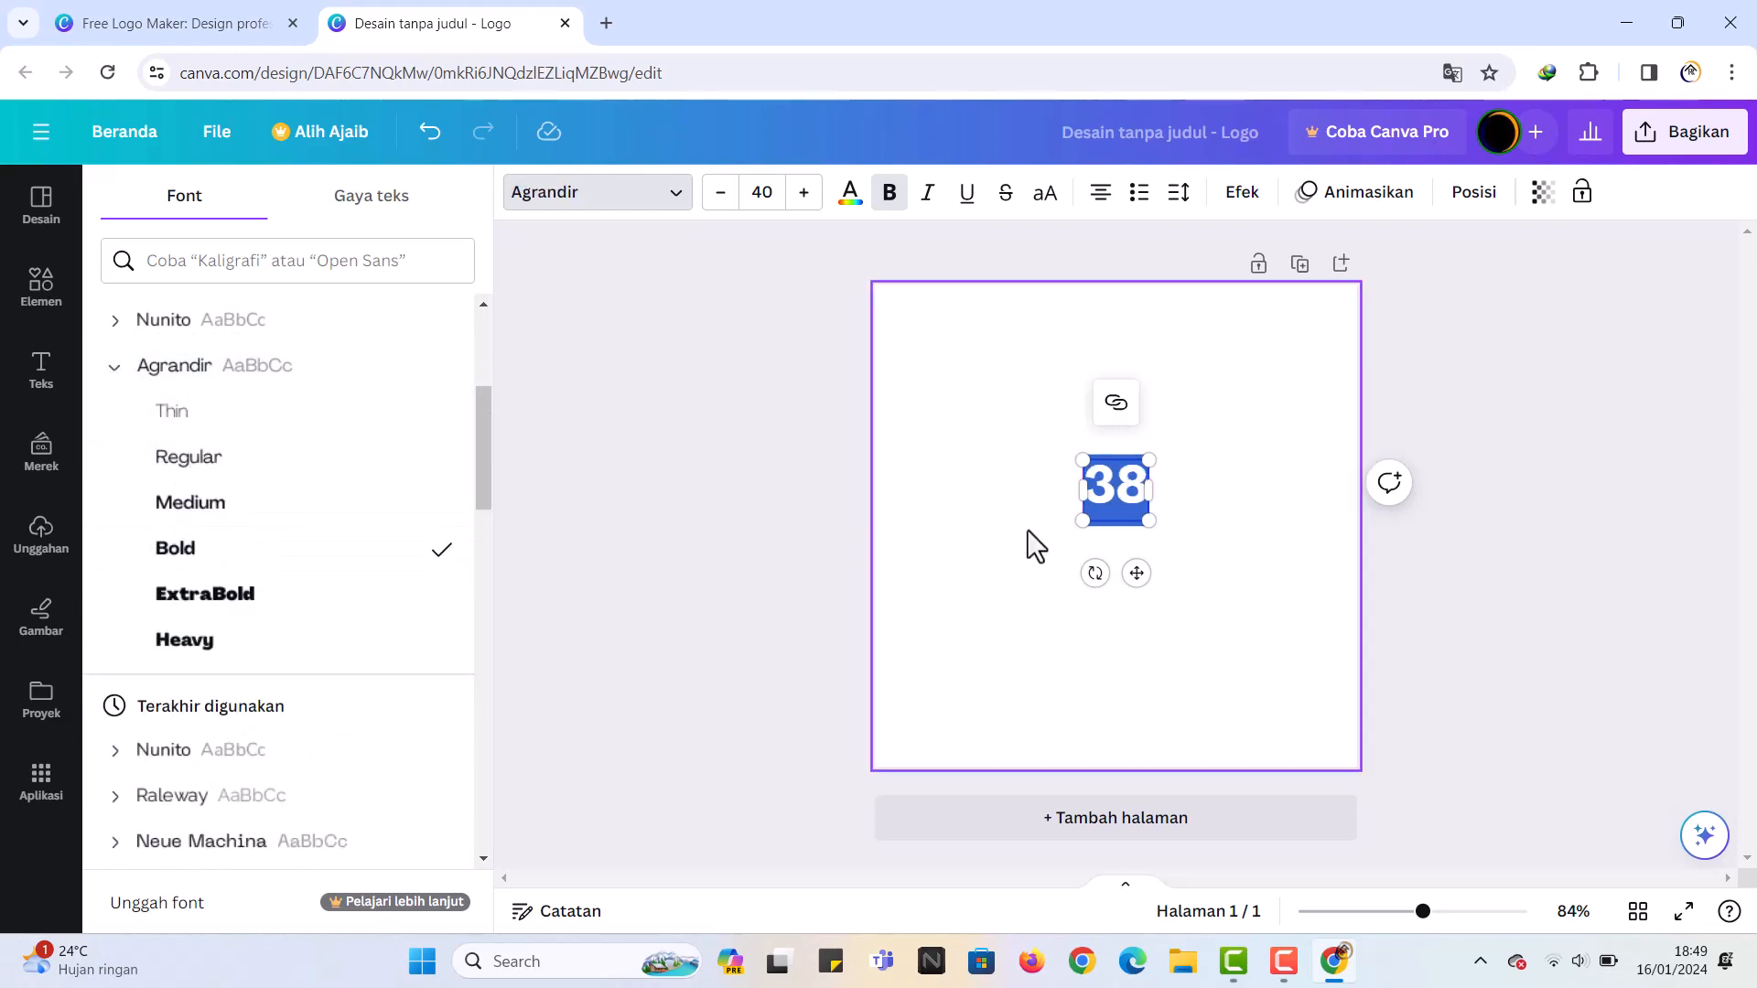
{"action": "left_click", "coordinate": [262, 527]}
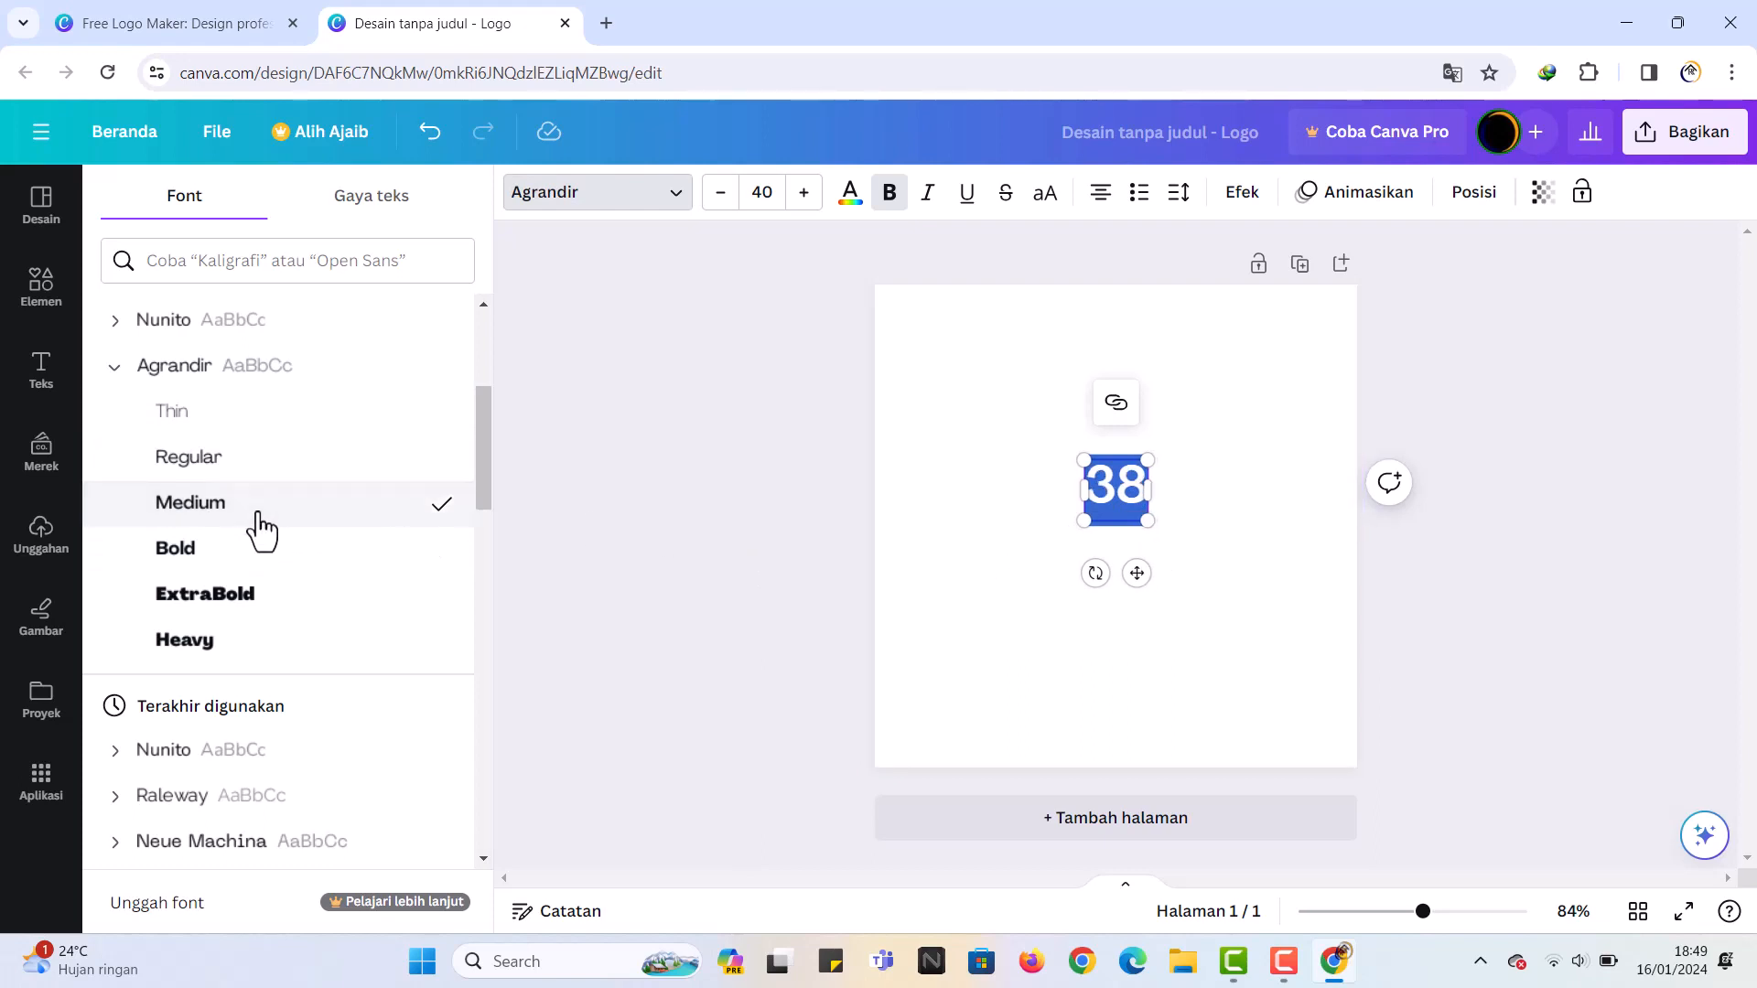
{"action": "scroll", "coordinate": [373, 522], "scroll_direction": "up", "scroll_amount": 3}
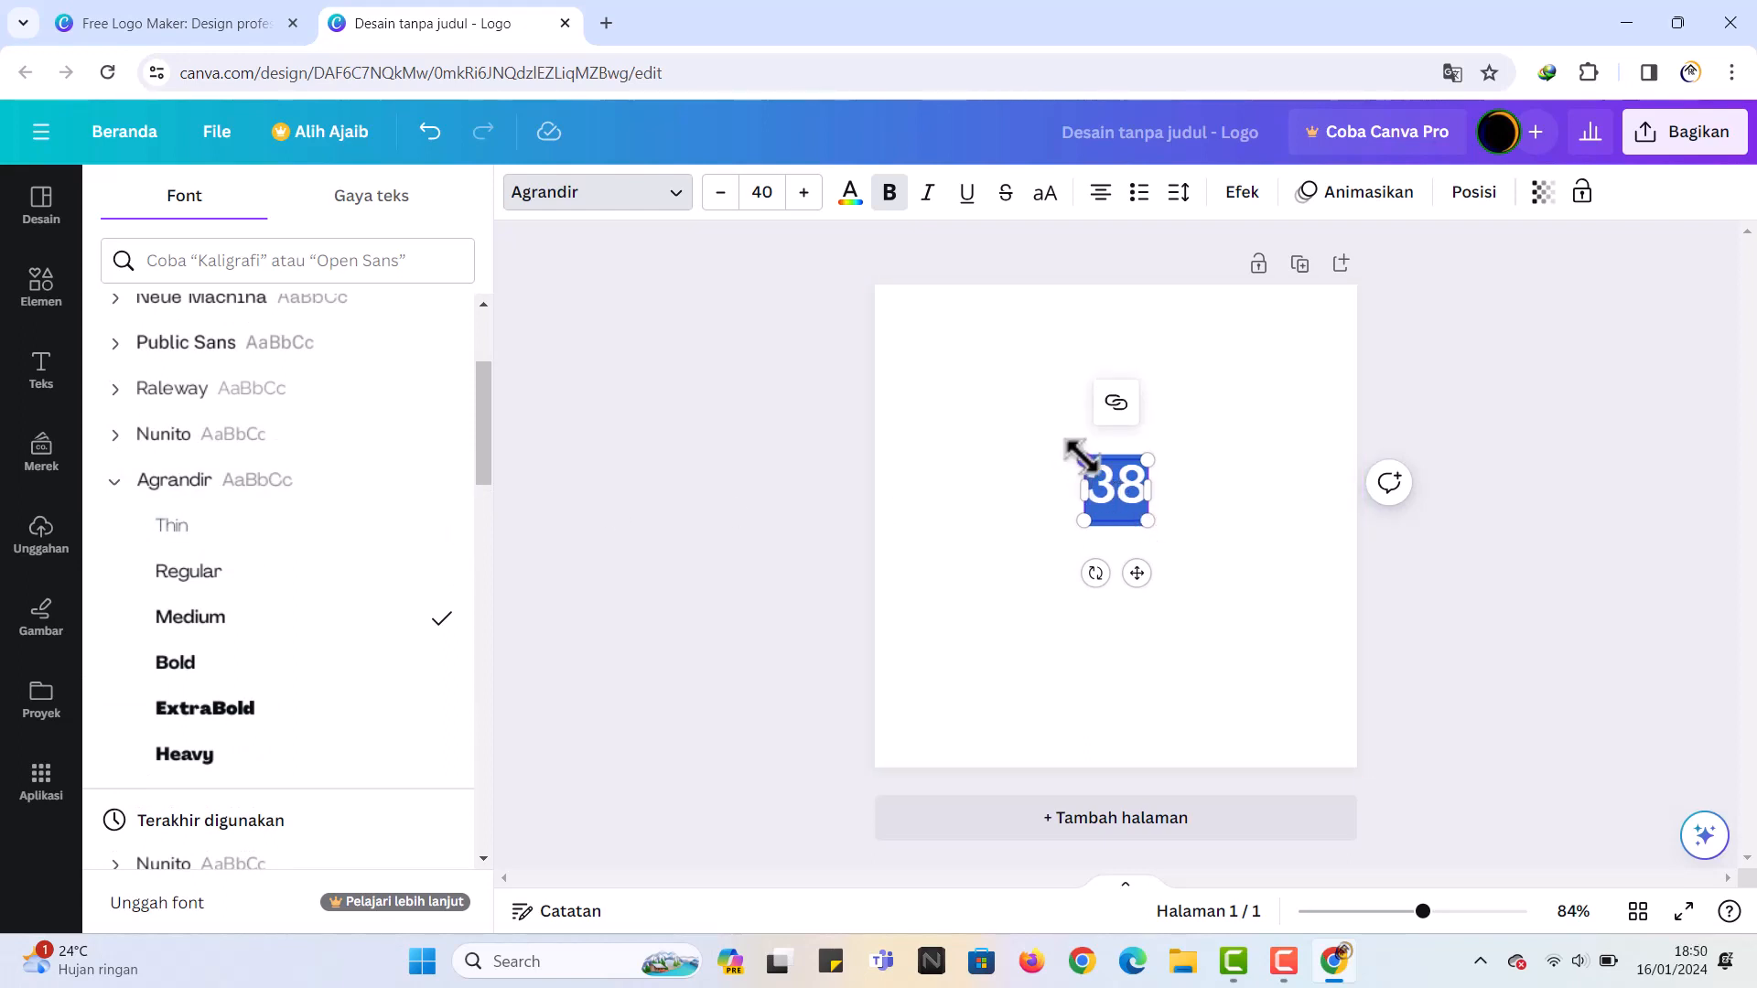
Step: Enlarge the 38 heading around its centre to a font size of about 120
{"action": "left_click_drag", "start_coordinate": [1084, 460], "coordinate": [1020, 399]}
{"action": "left_click_drag", "start_coordinate": [1147, 522], "coordinate": [1216, 574]}
{"action": "left_click", "coordinate": [1294, 561]}
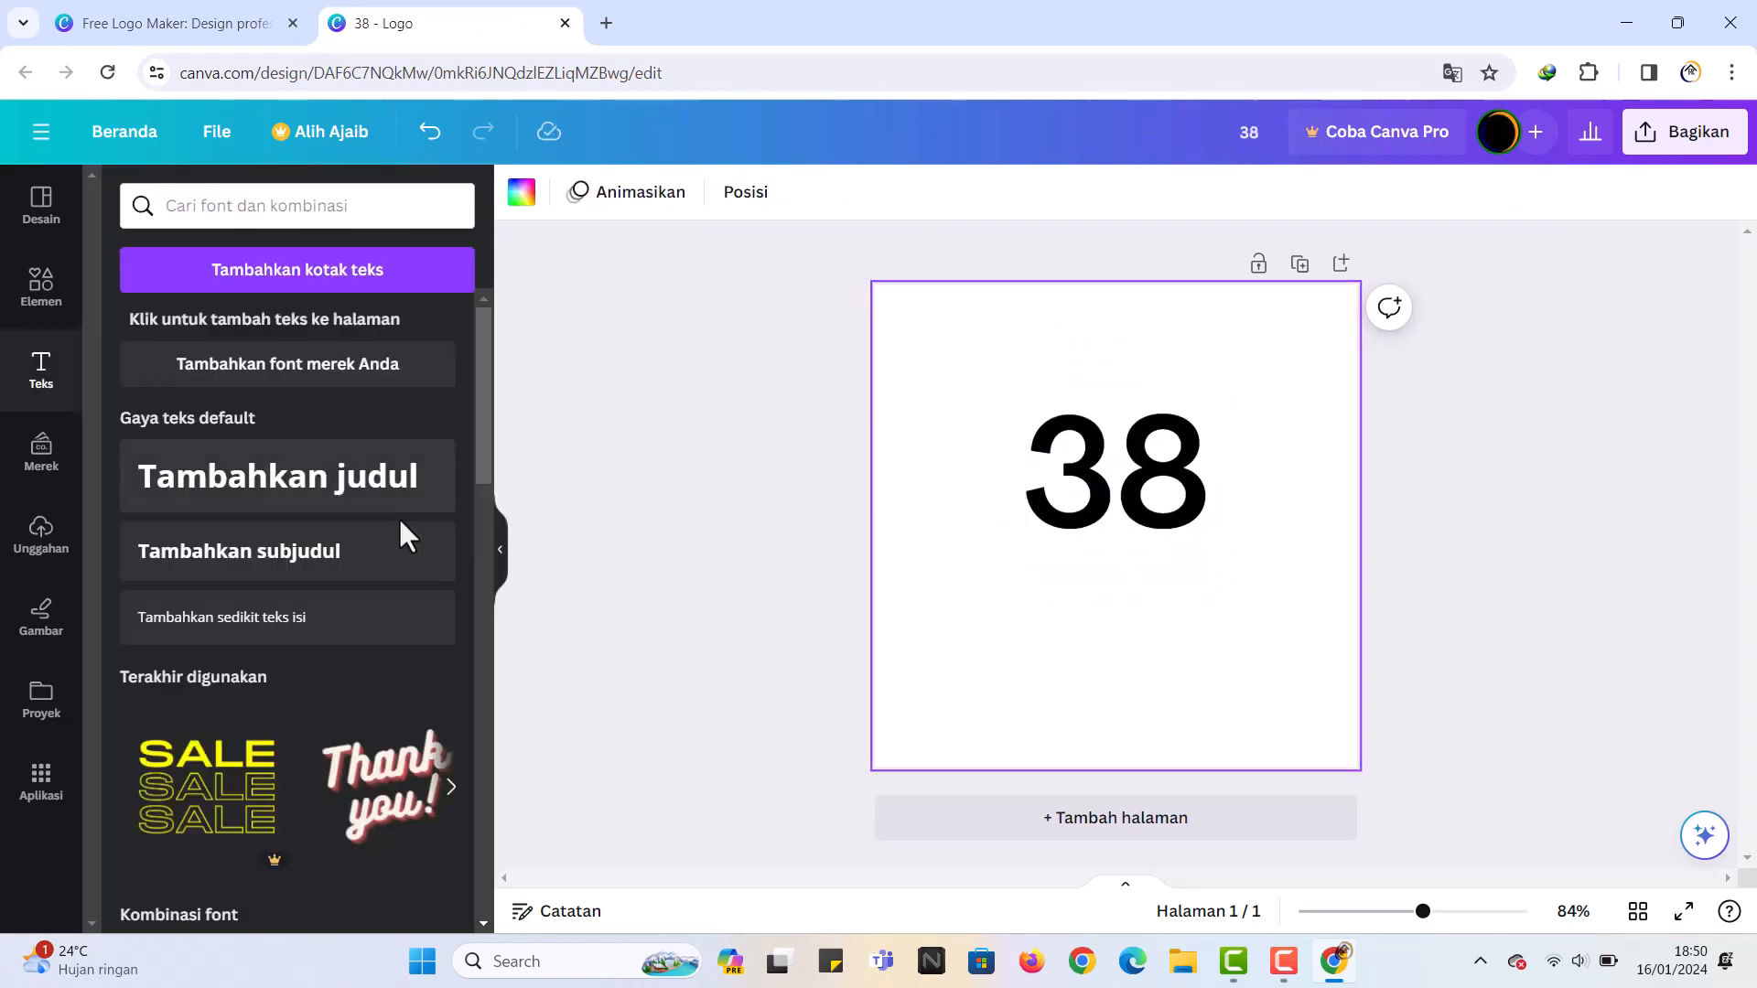
Step: Add a subheading reading RAHAYU ABADI and place it centred directly beneath the 38
{"action": "left_click", "coordinate": [404, 555]}
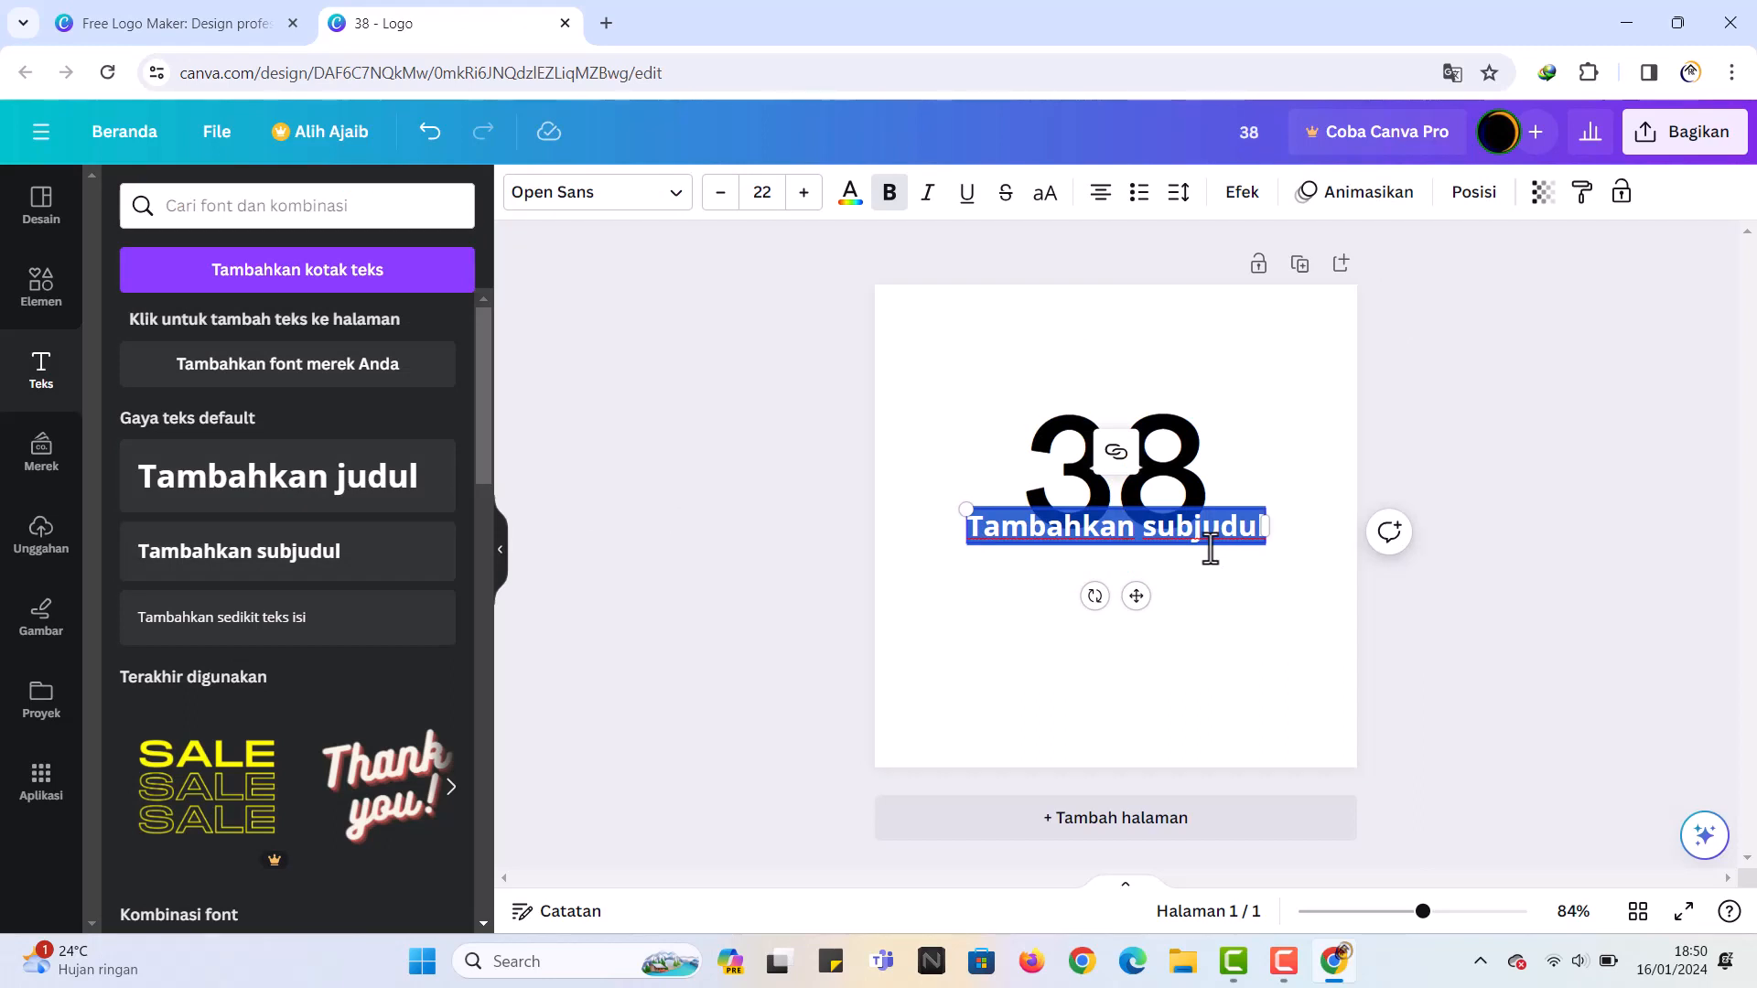
{"action": "triple_click", "coordinate": [1207, 538]}
{"action": "type", "text": "RAHAYU"}
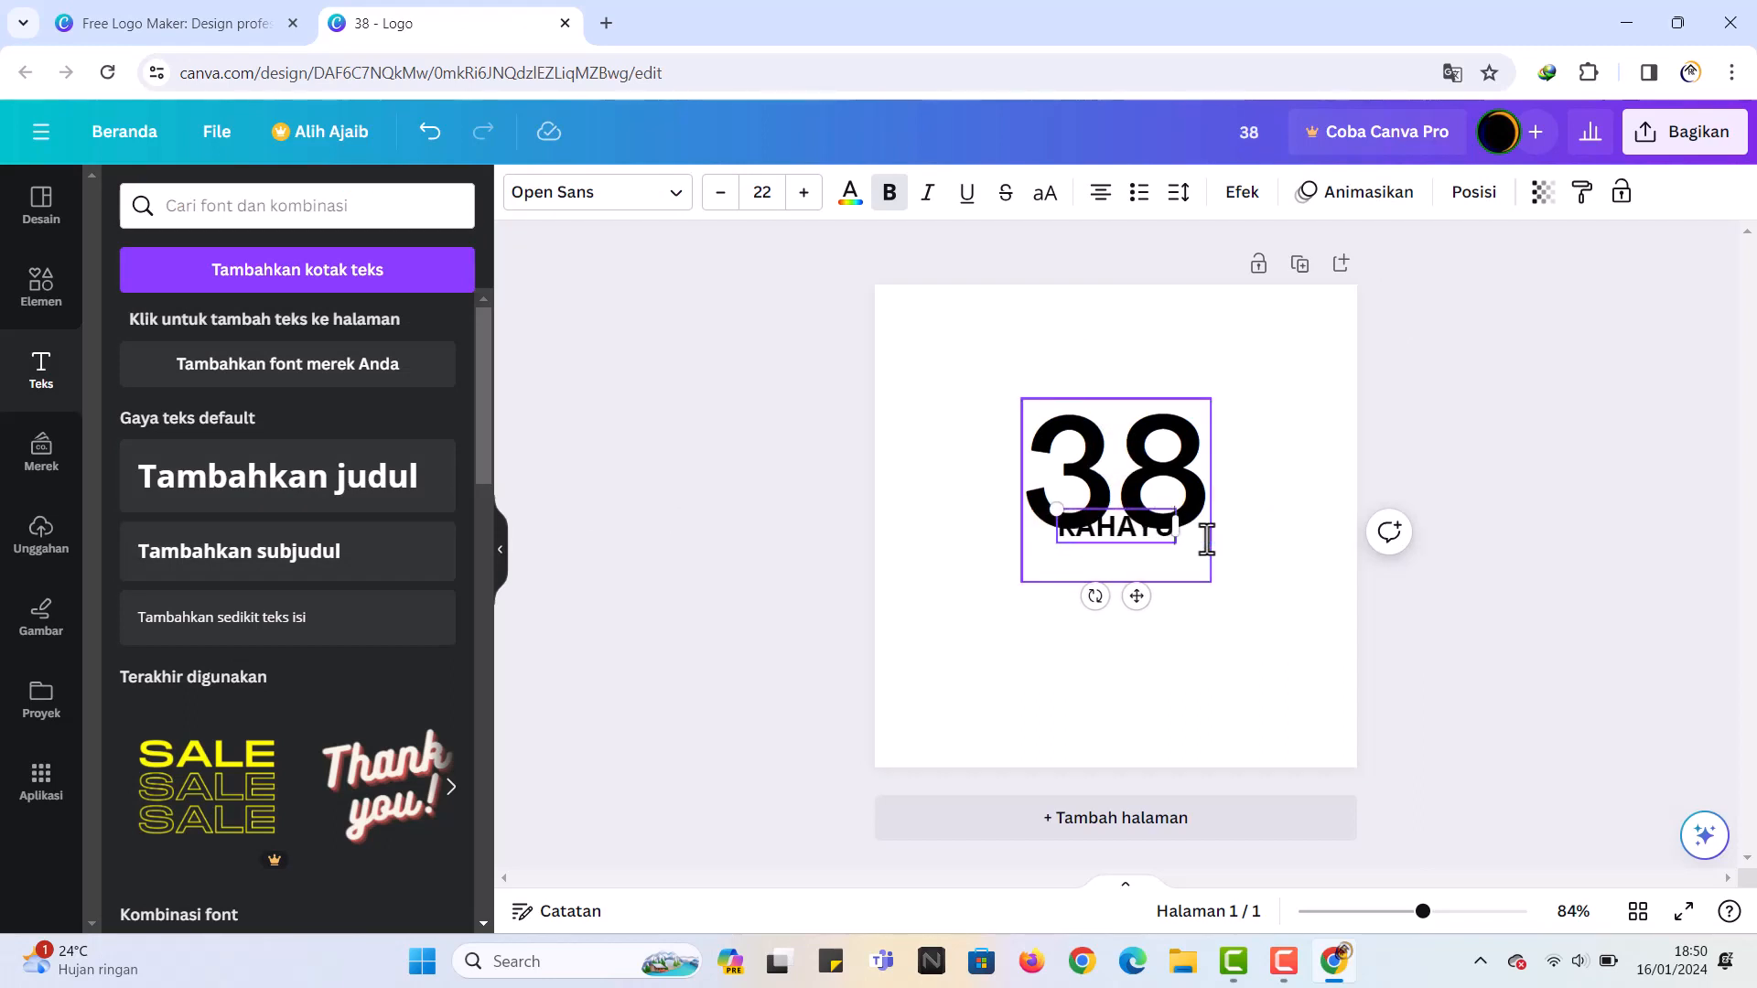
{"action": "type", "text": " ABADI"}
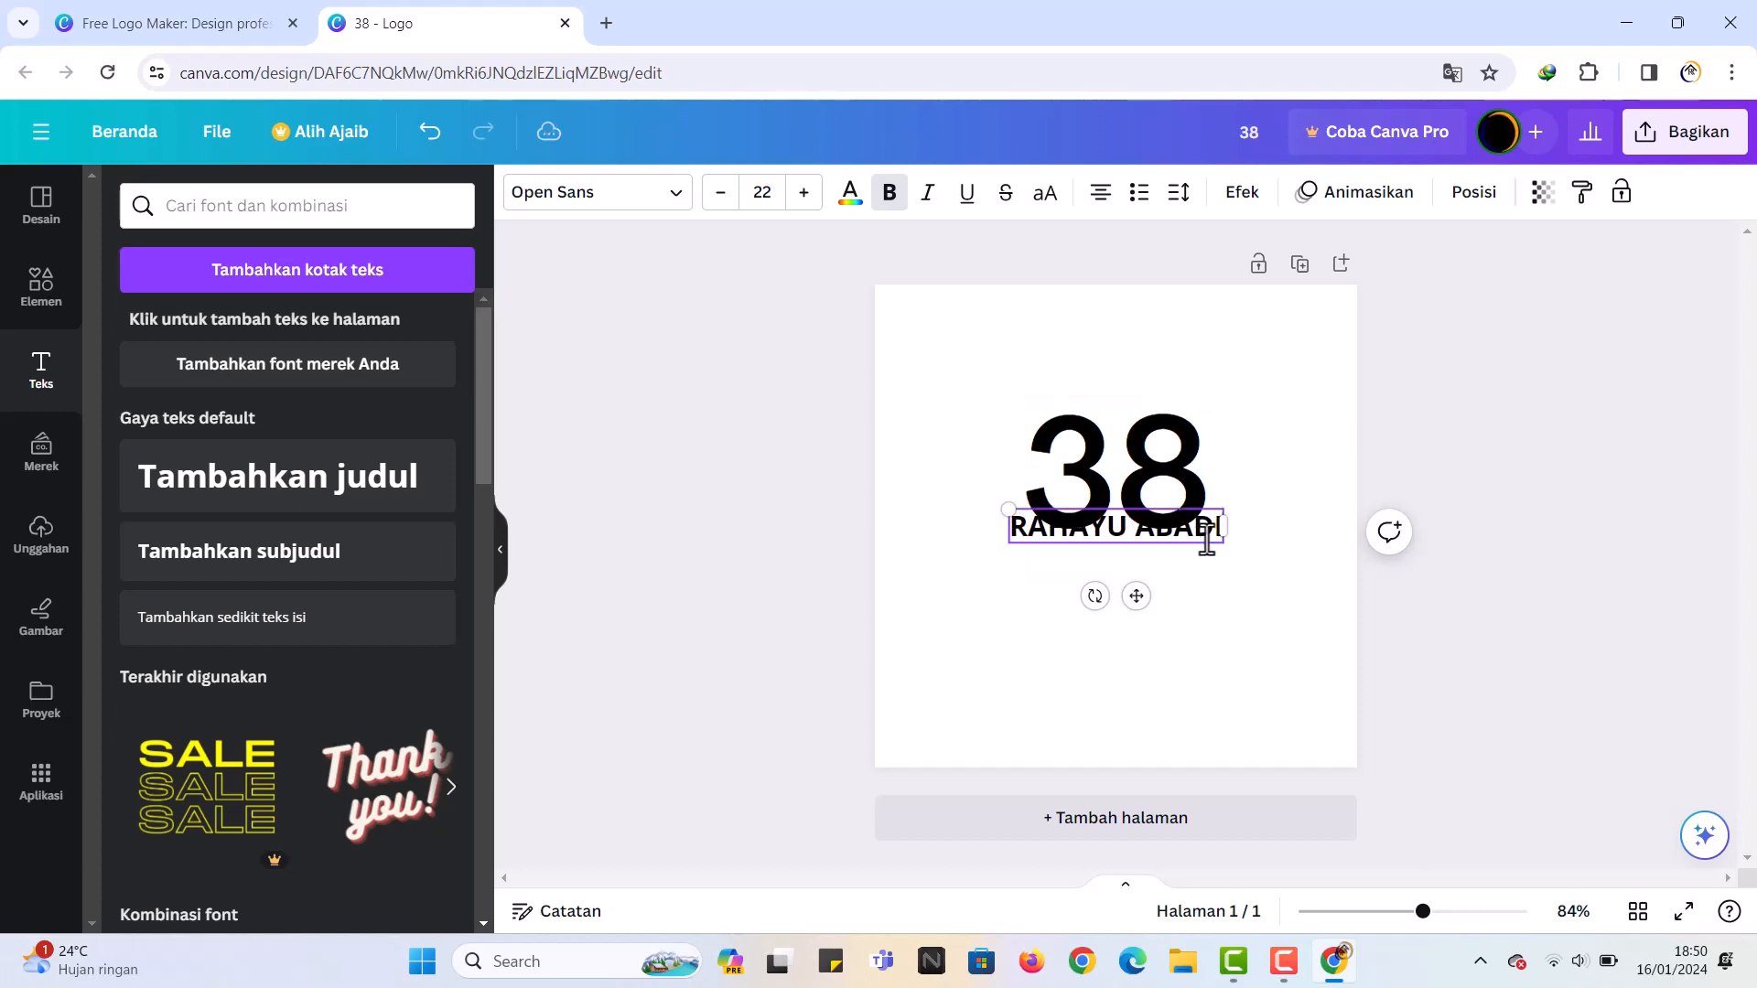
{"action": "left_click_drag", "start_coordinate": [1136, 595], "coordinate": [1133, 619]}
Step: Enlarge the 38 to a font size of about 136 so it spans the width of RAHAYU ABADI
{"action": "left_click", "coordinate": [1133, 574]}
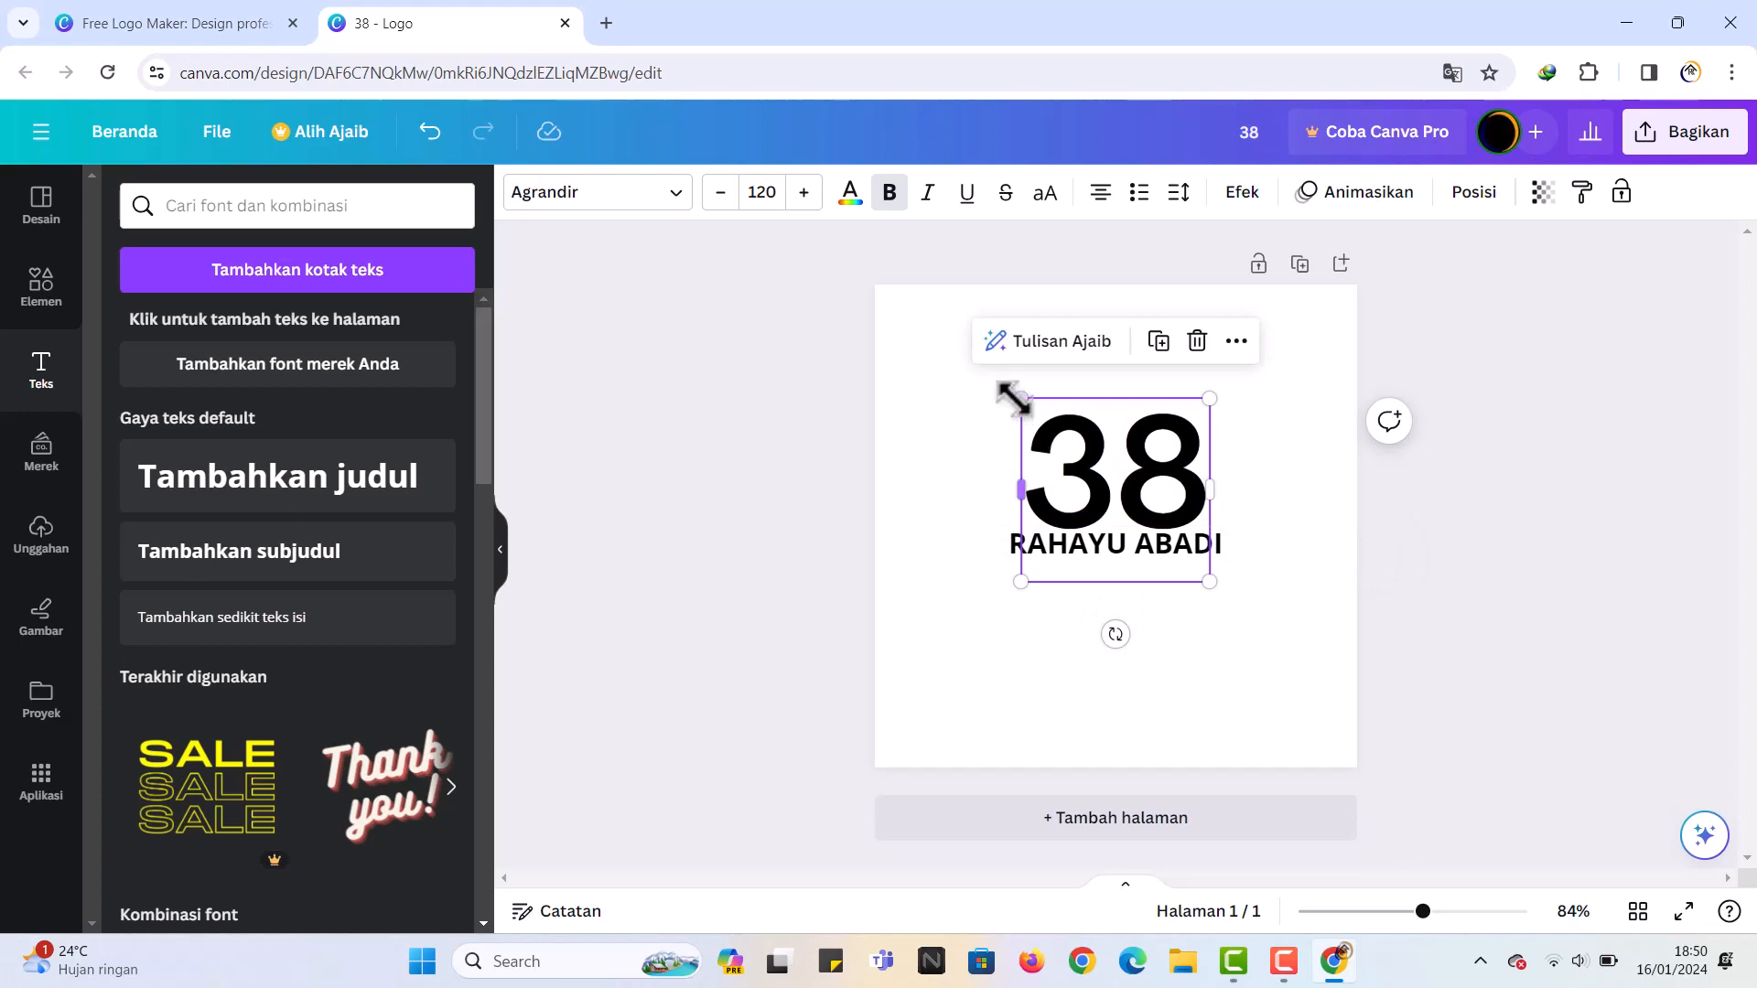
{"action": "left_click_drag", "start_coordinate": [1016, 393], "coordinate": [1007, 386]}
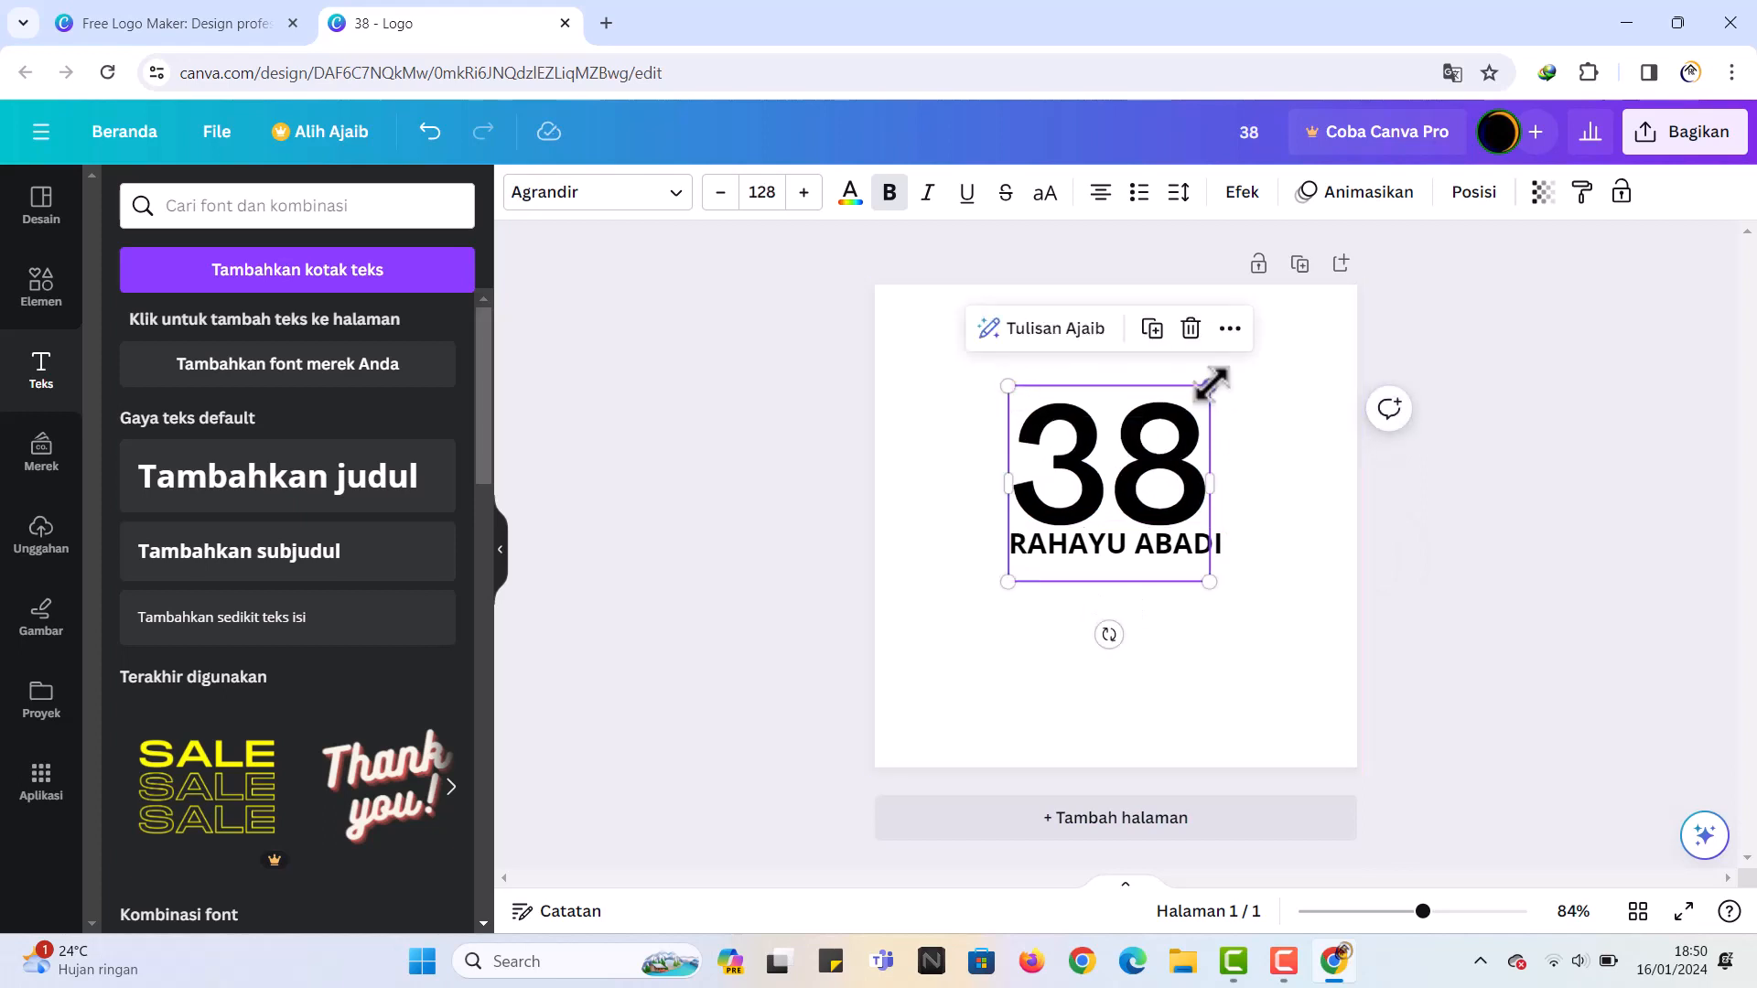
{"action": "left_click_drag", "start_coordinate": [1211, 384], "coordinate": [1226, 378]}
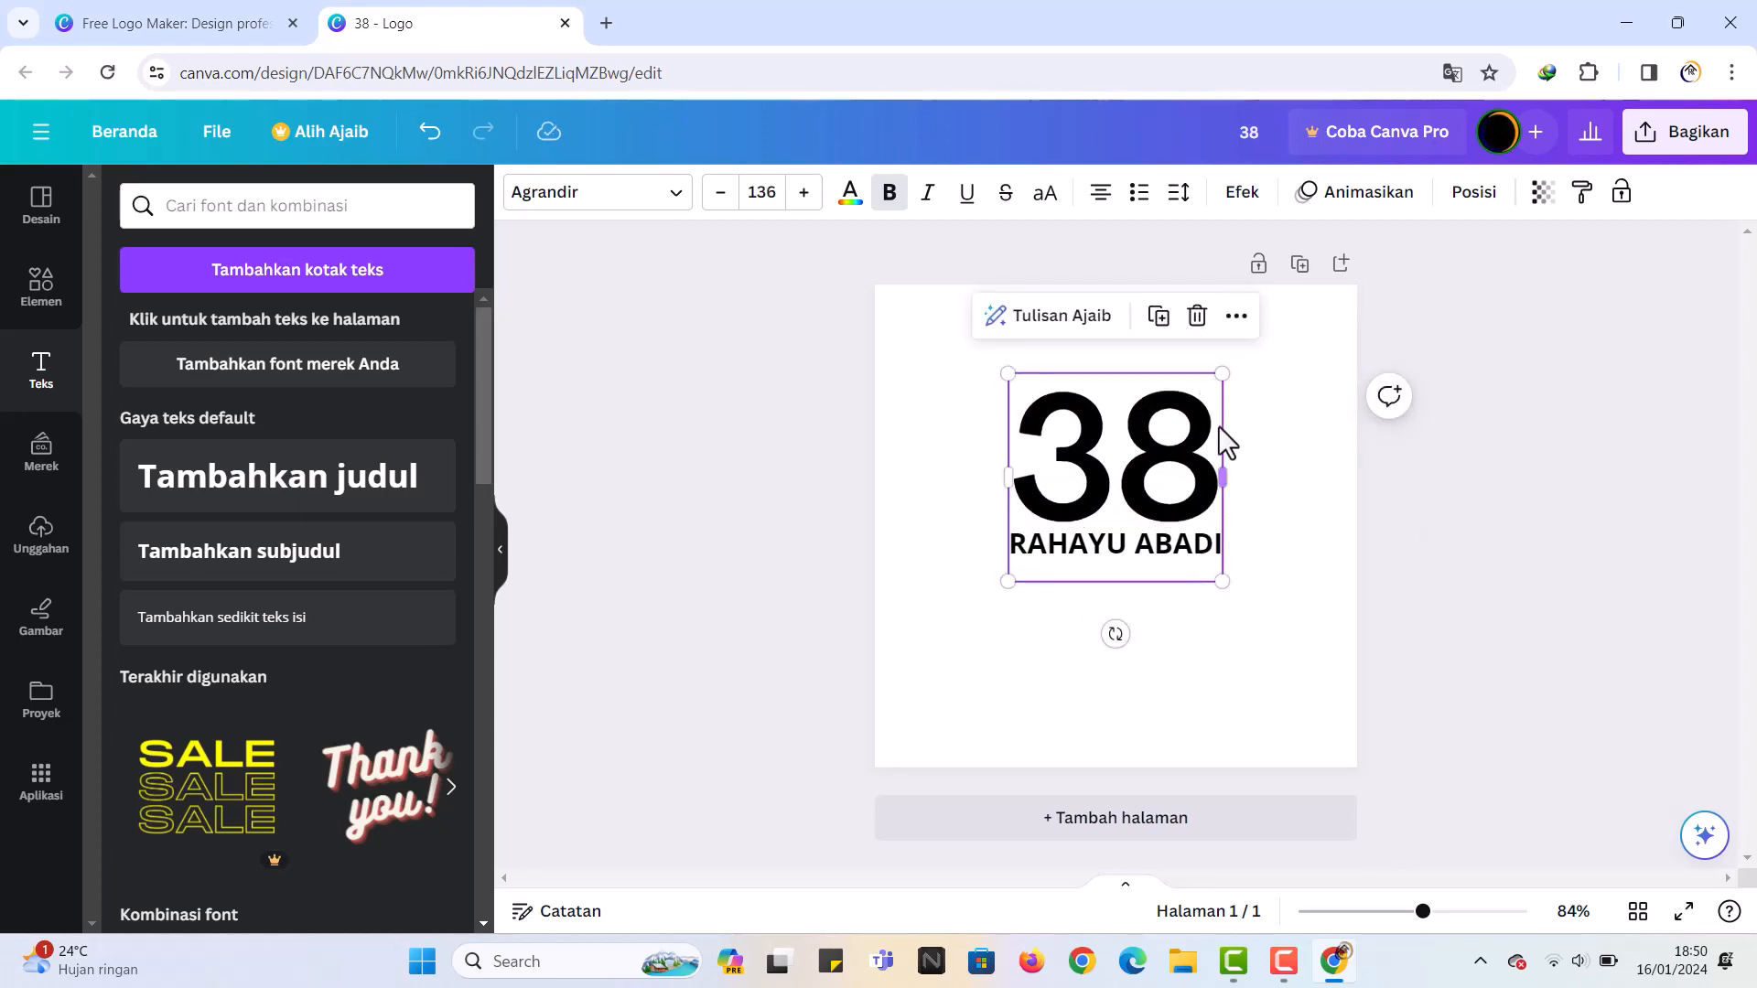
{"action": "left_click", "coordinate": [1156, 550]}
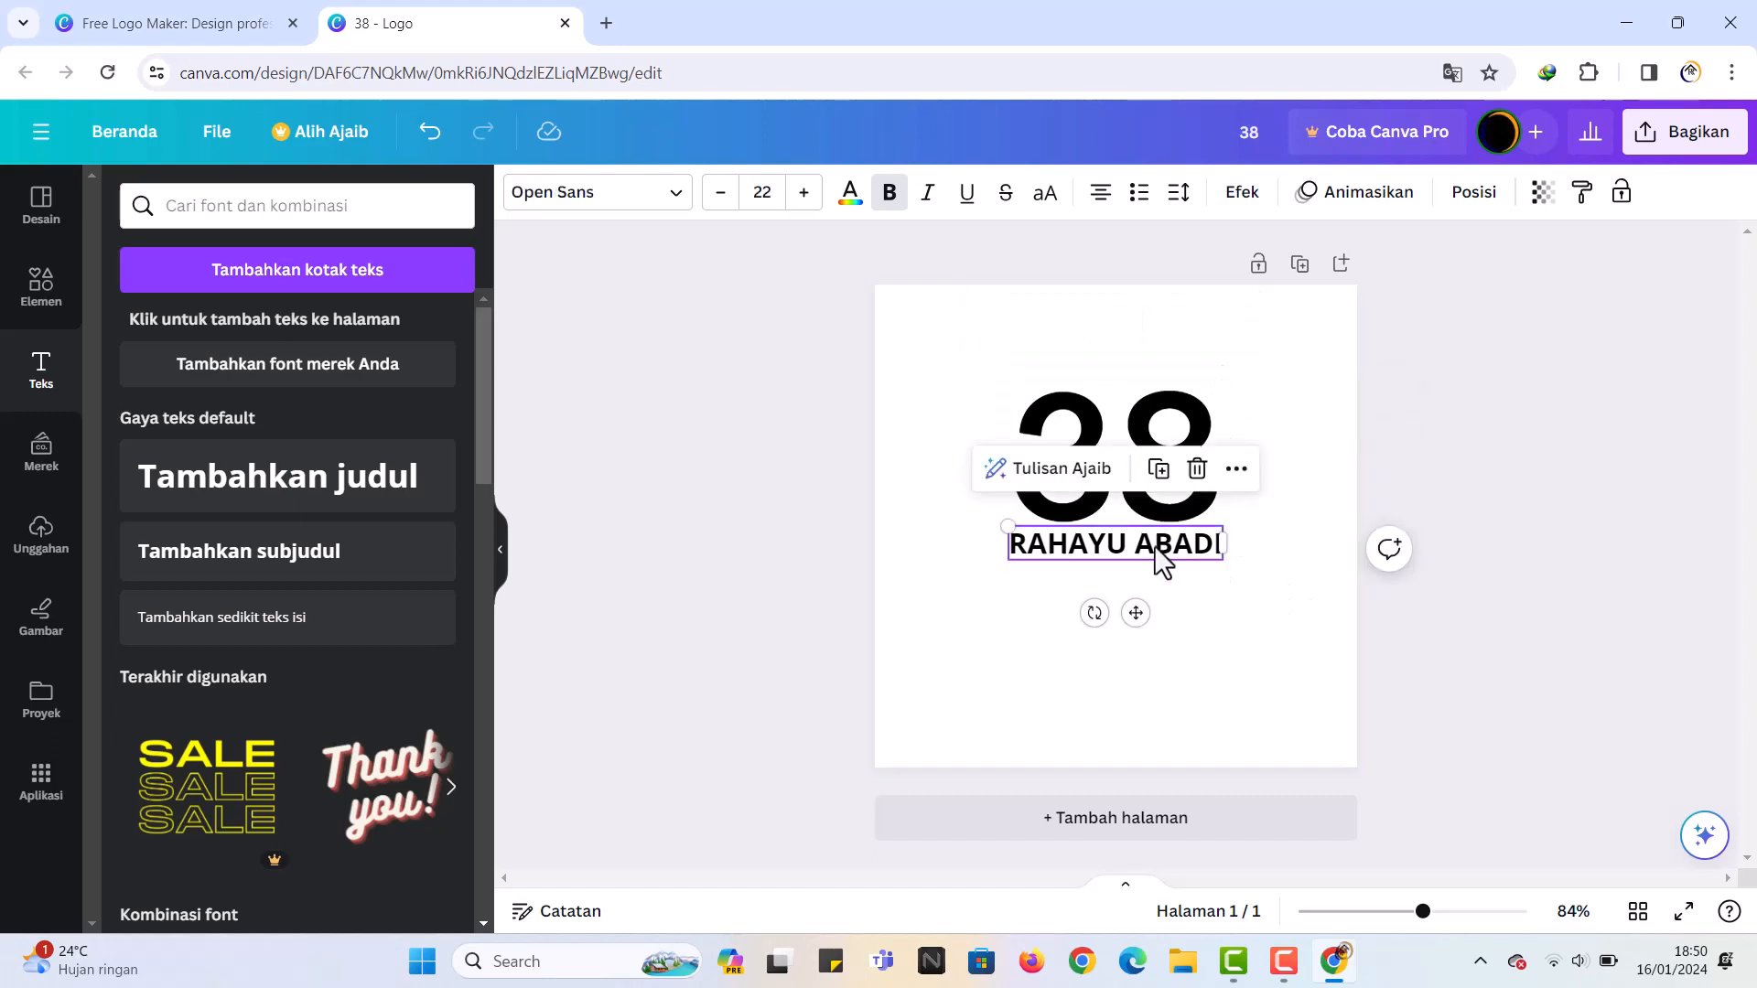
{"action": "left_click", "coordinate": [1320, 629]}
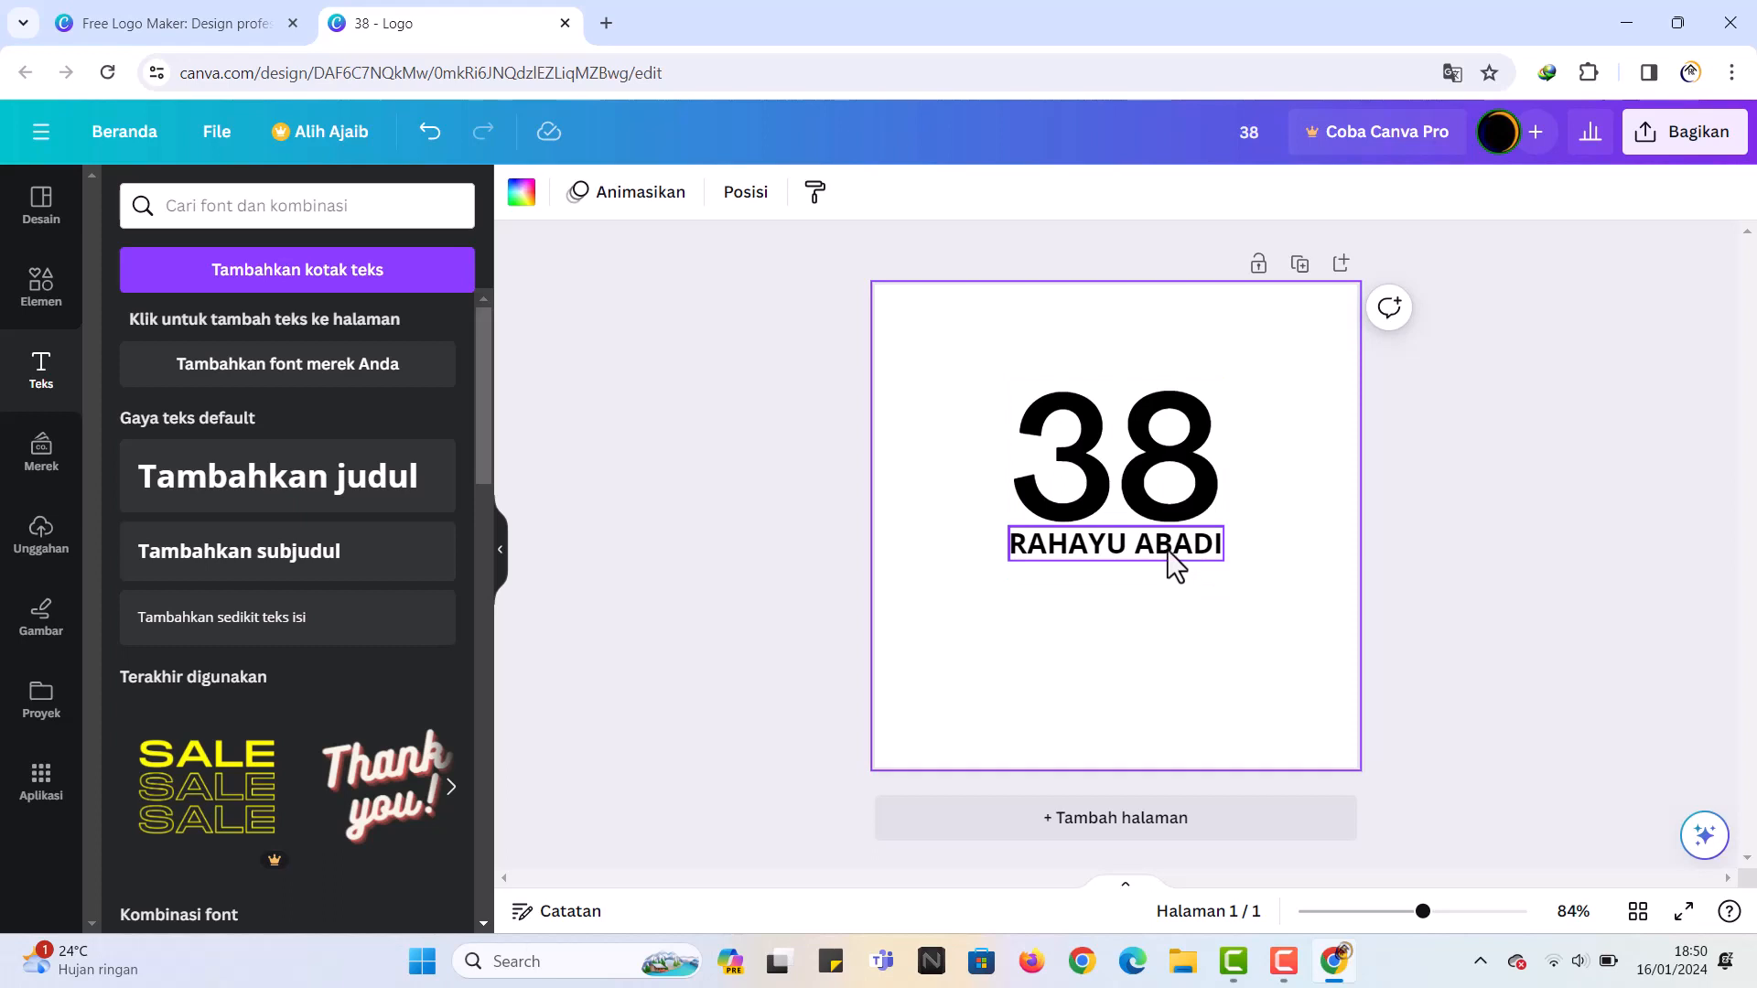
Step: Change the text colour of the 38 to the medium green from the standard solid colours
{"action": "left_click", "coordinate": [1143, 502]}
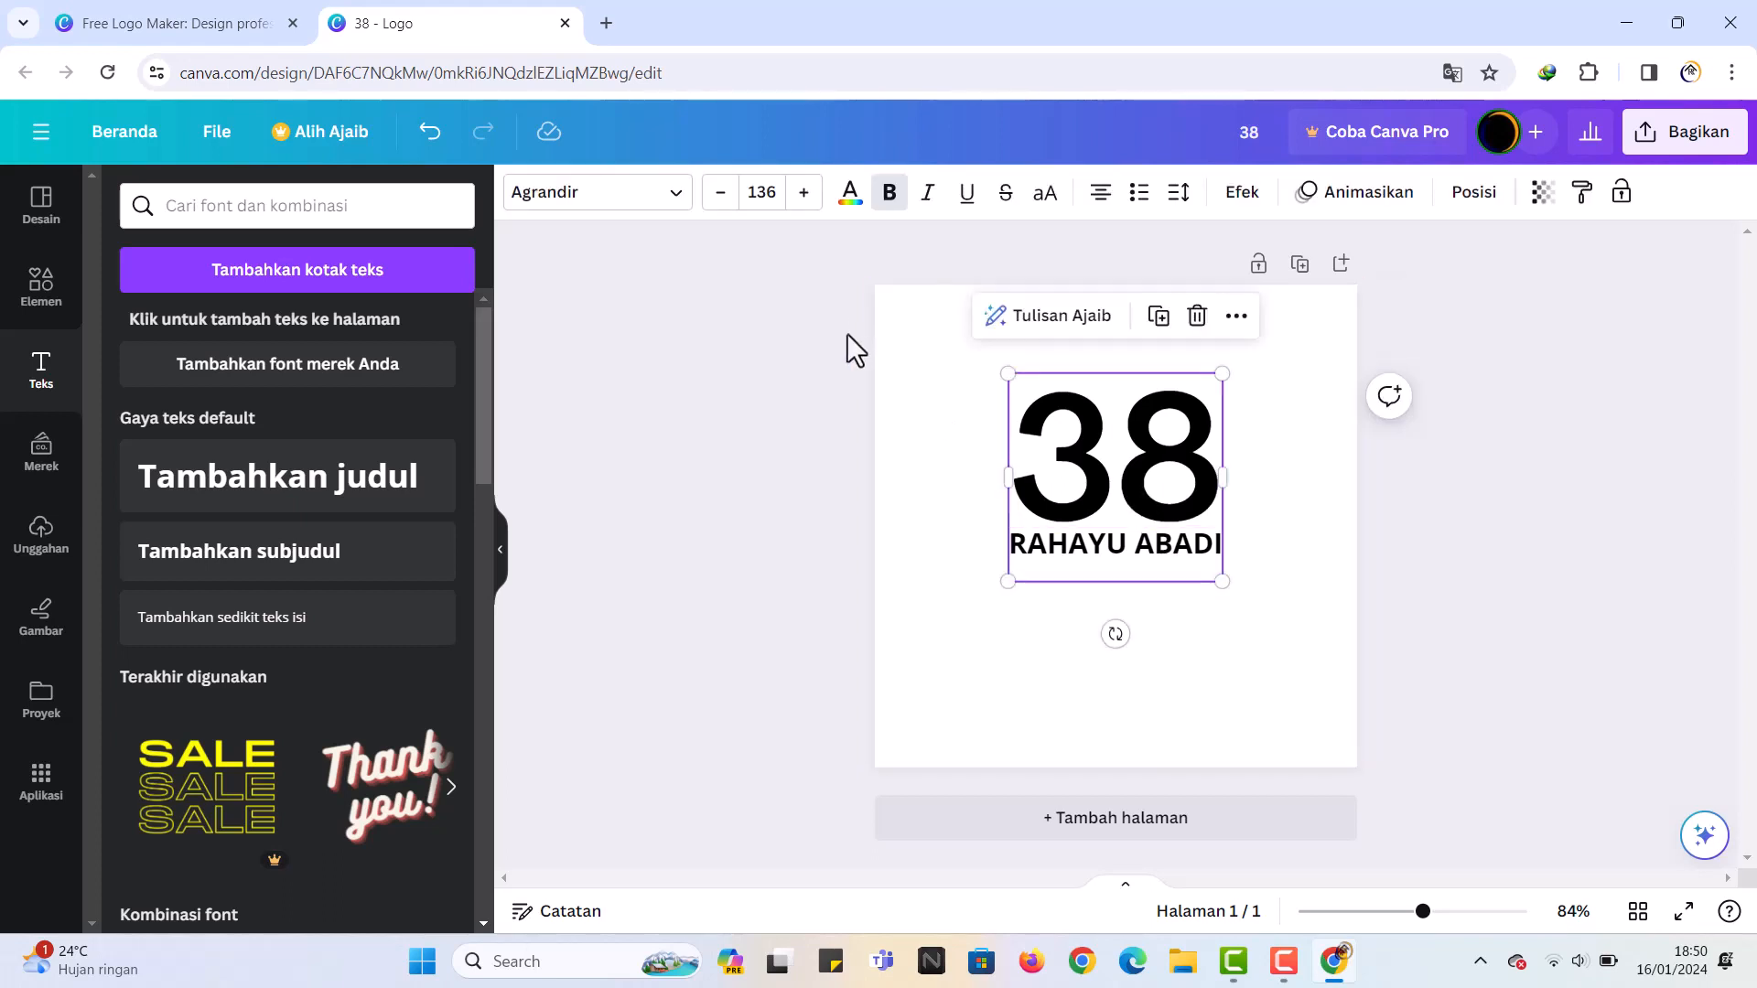
{"action": "left_click", "coordinate": [855, 206]}
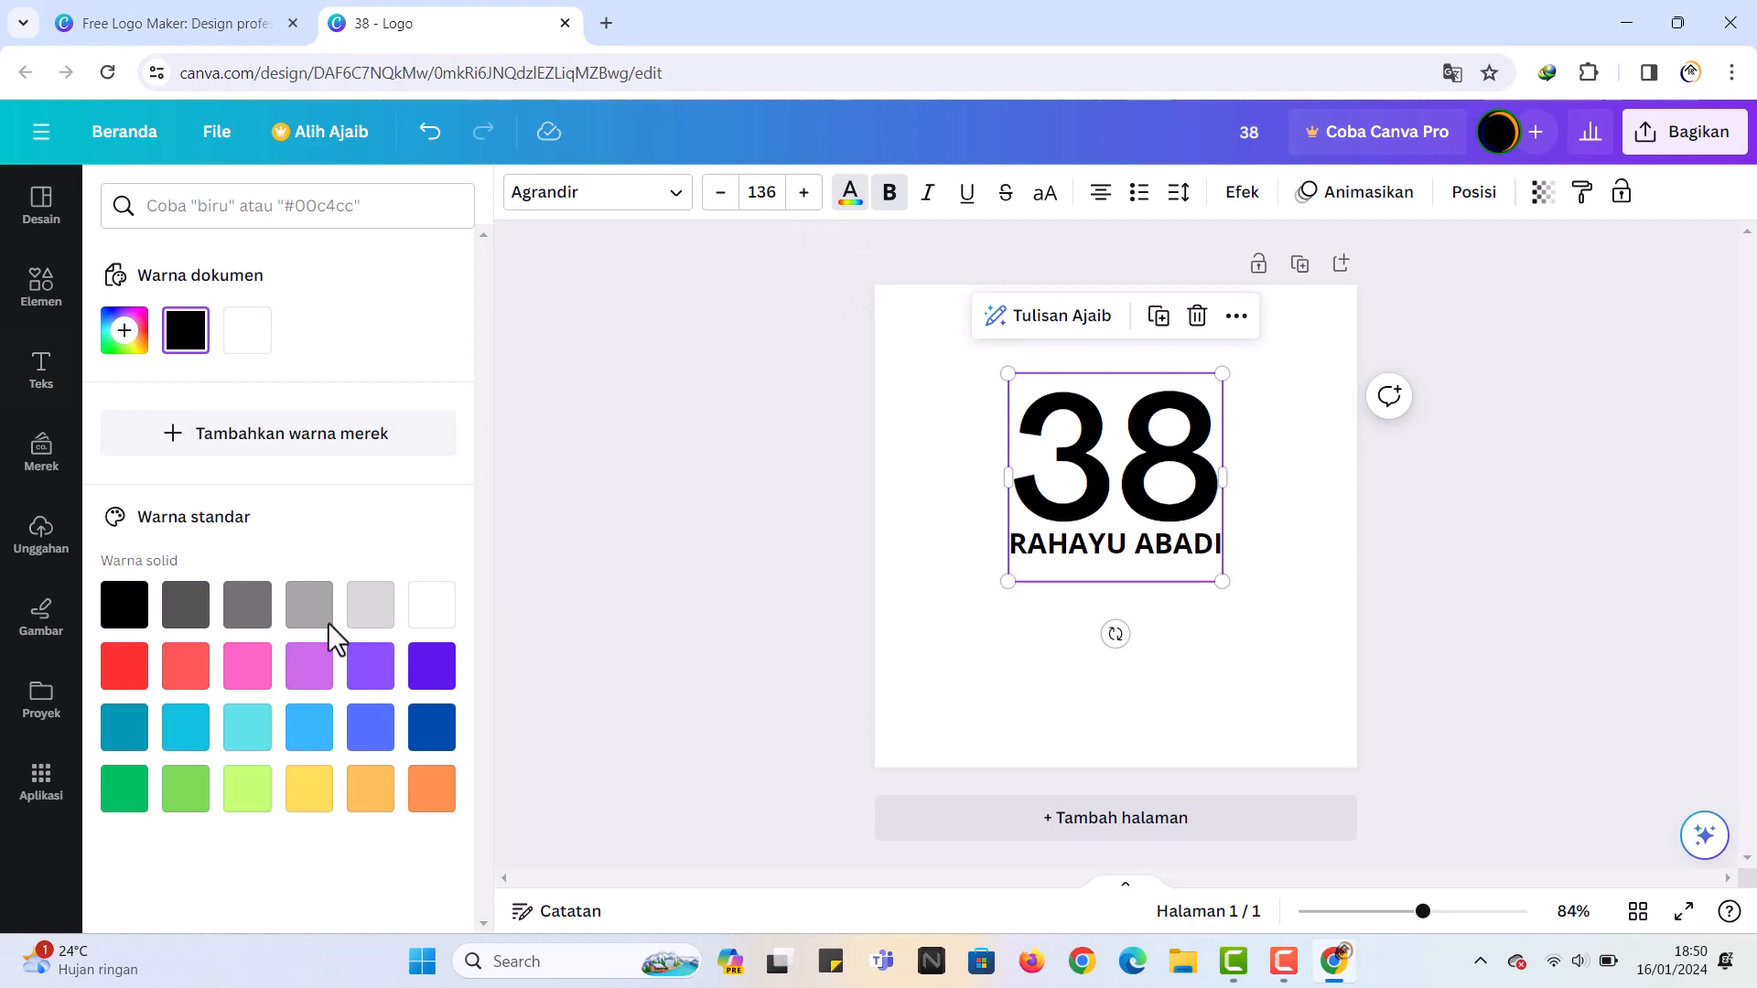
{"action": "left_click", "coordinate": [189, 793]}
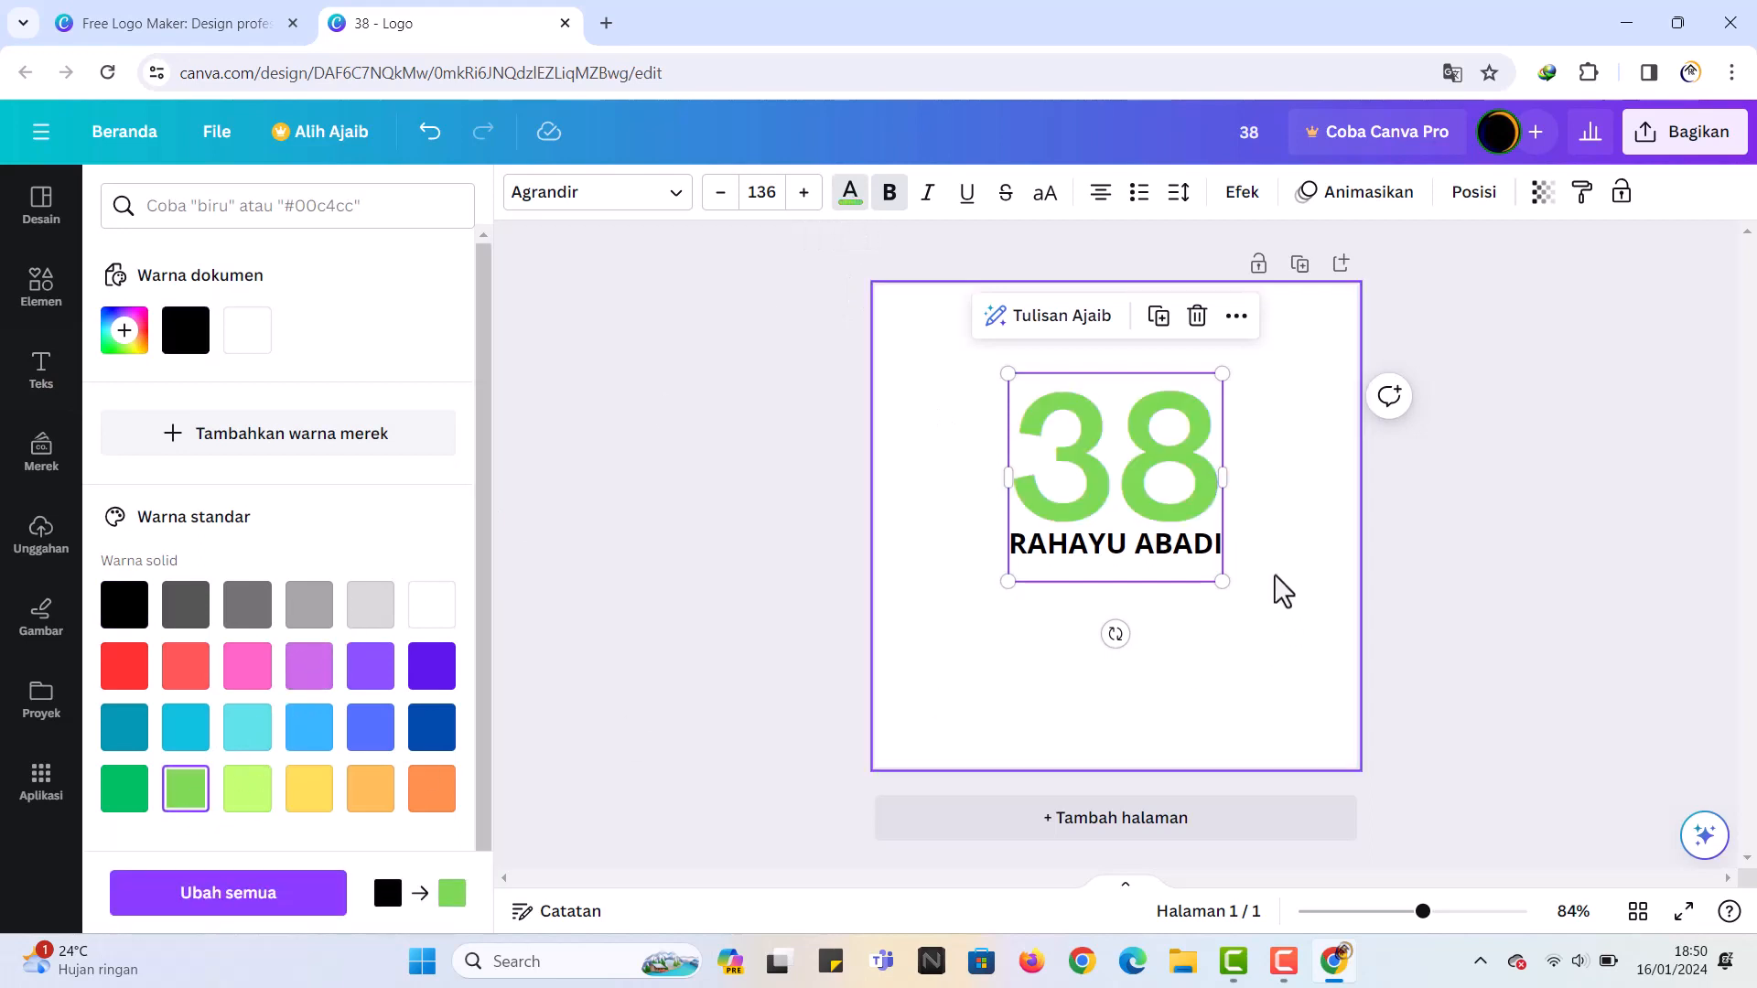
{"action": "left_click", "coordinate": [1267, 538]}
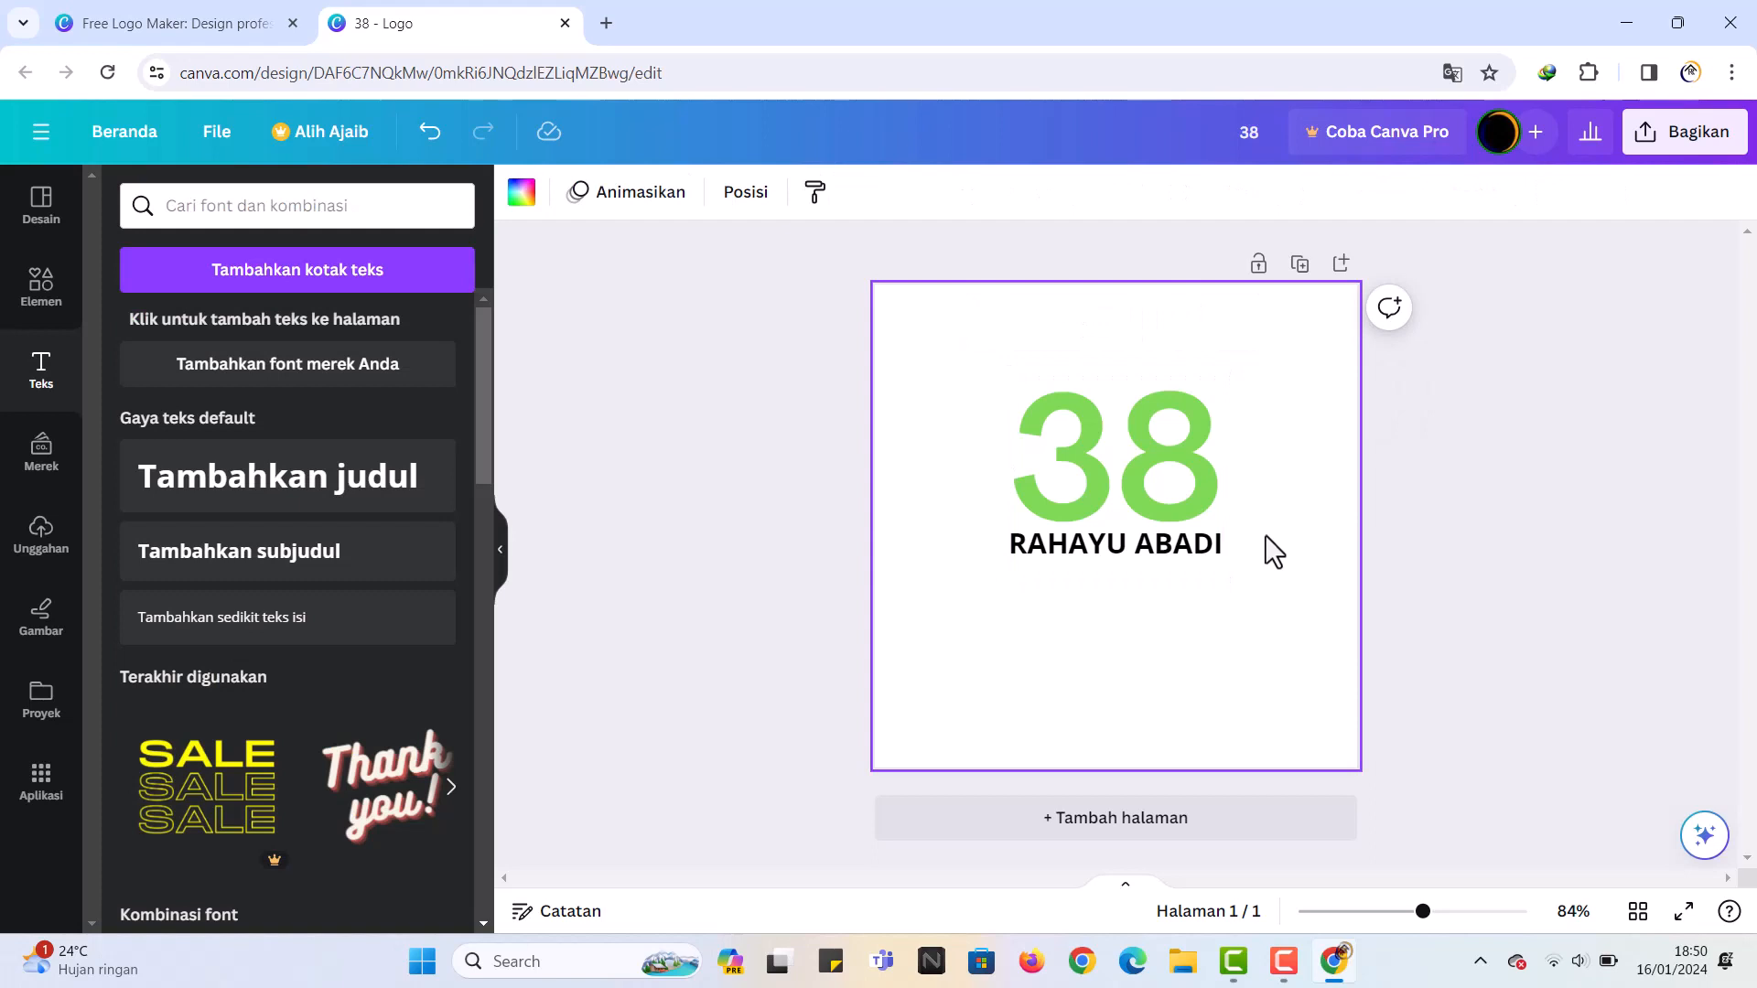
Step: Move RAHAYU ABADI slightly down, keeping it centred under the 38, to leave a gap between them
{"action": "left_click", "coordinate": [1178, 540]}
{"action": "left_click_drag", "start_coordinate": [1155, 542], "coordinate": [1155, 563]}
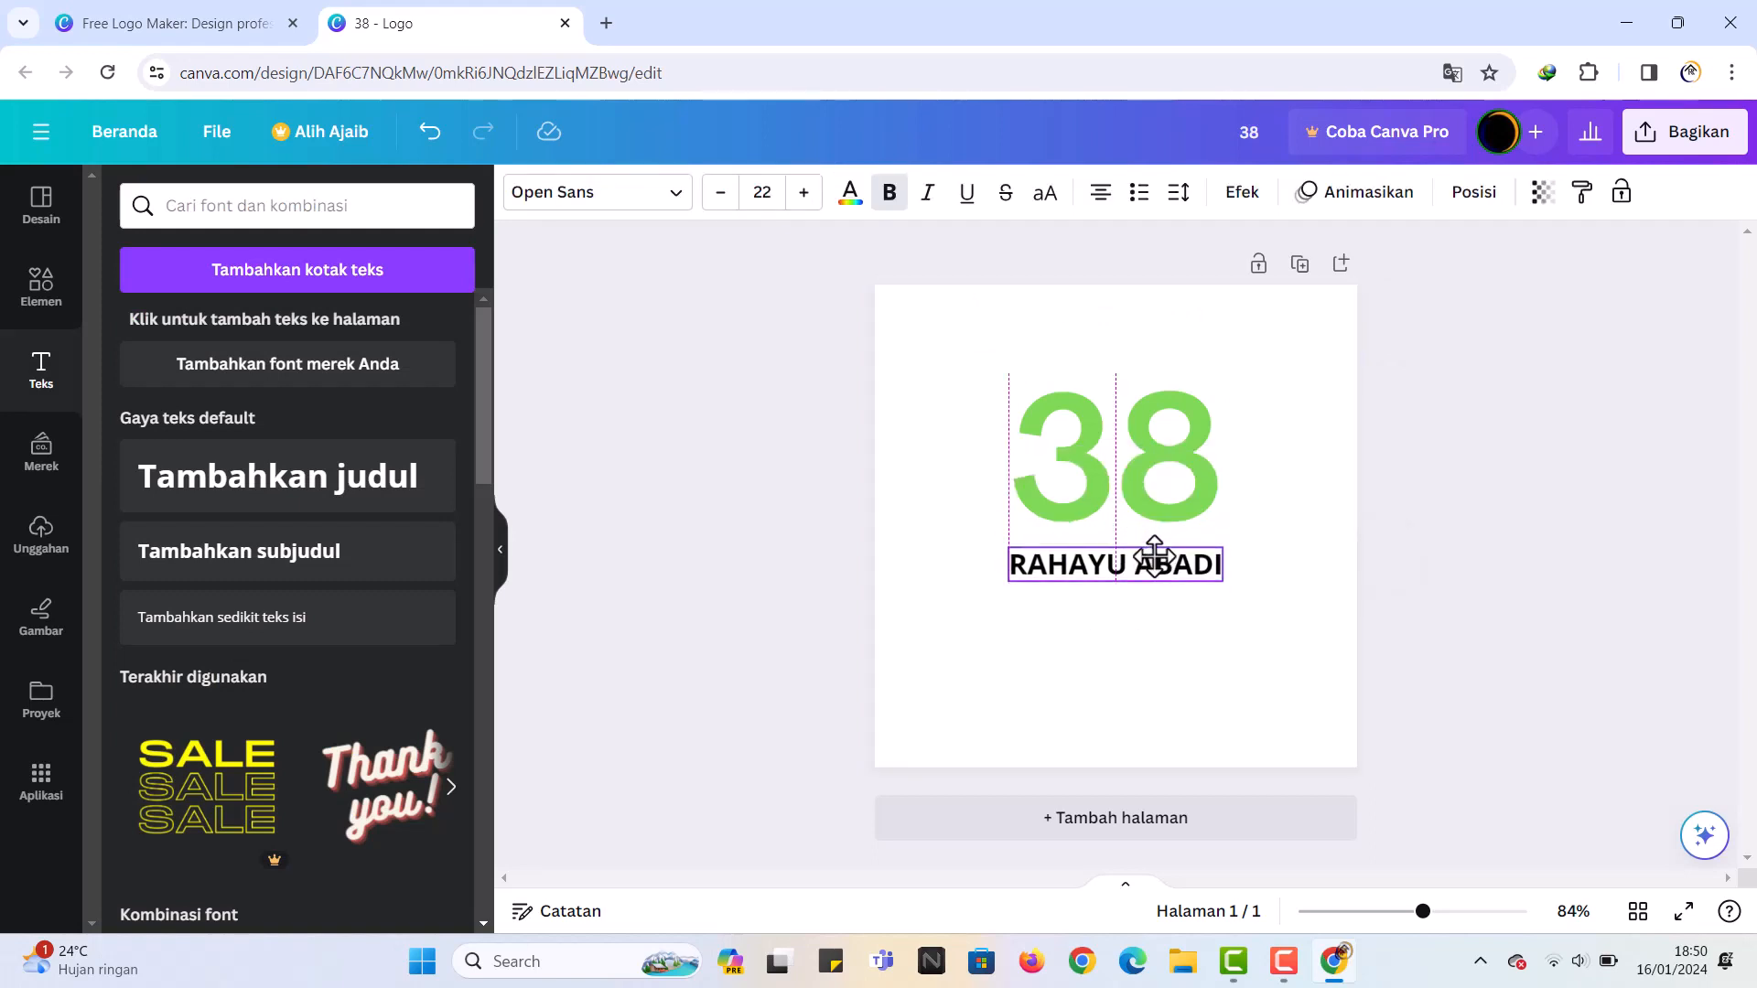
{"action": "left_click", "coordinate": [1314, 580]}
{"action": "left_click", "coordinate": [59, 288]}
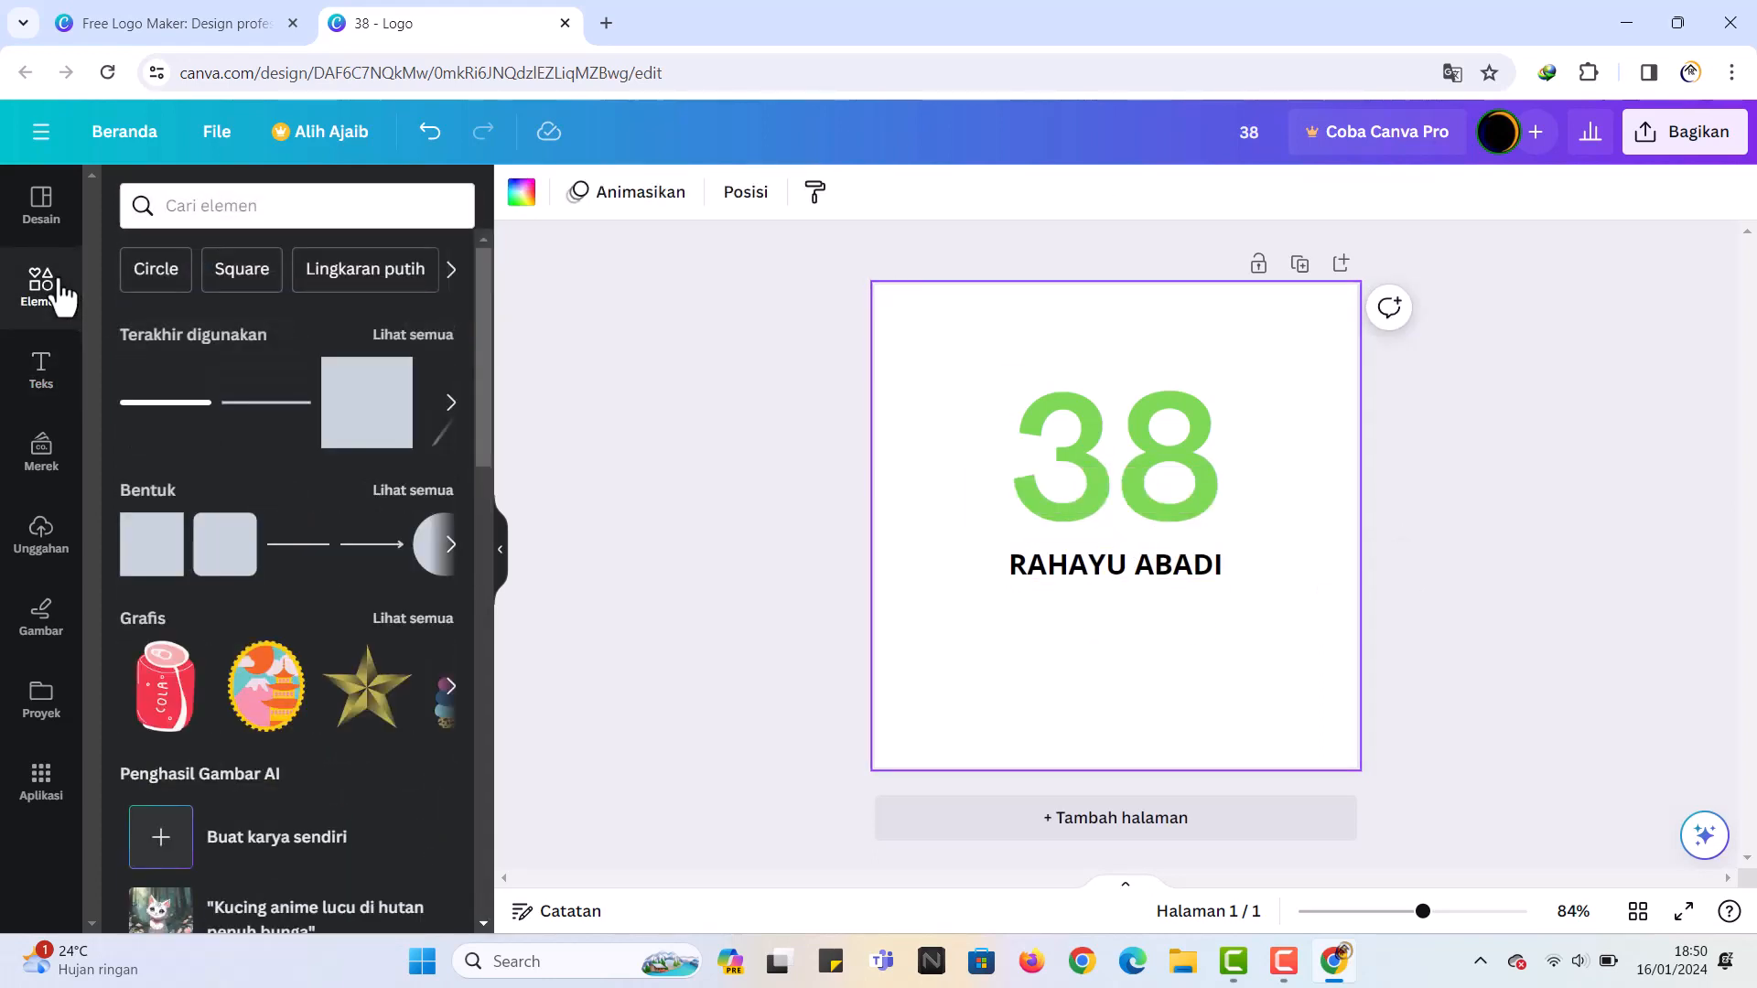
{"action": "left_click", "coordinate": [183, 426]}
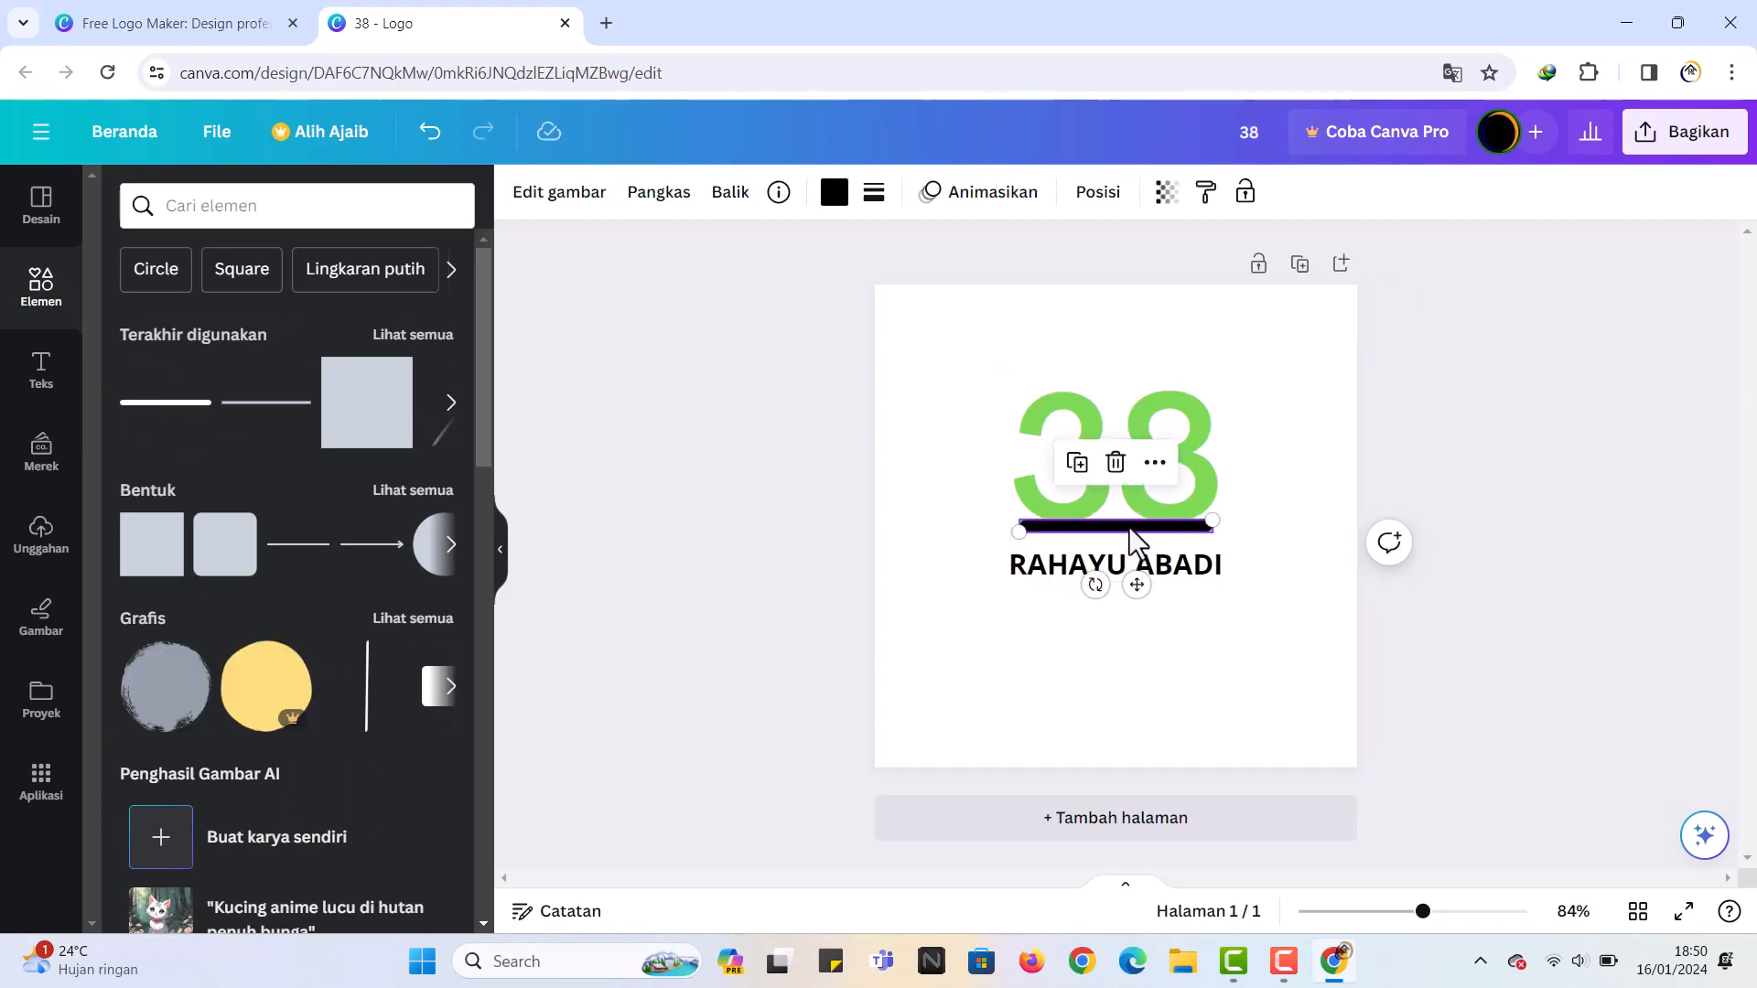
{"action": "left_click_drag", "start_coordinate": [1132, 542], "coordinate": [1130, 535]}
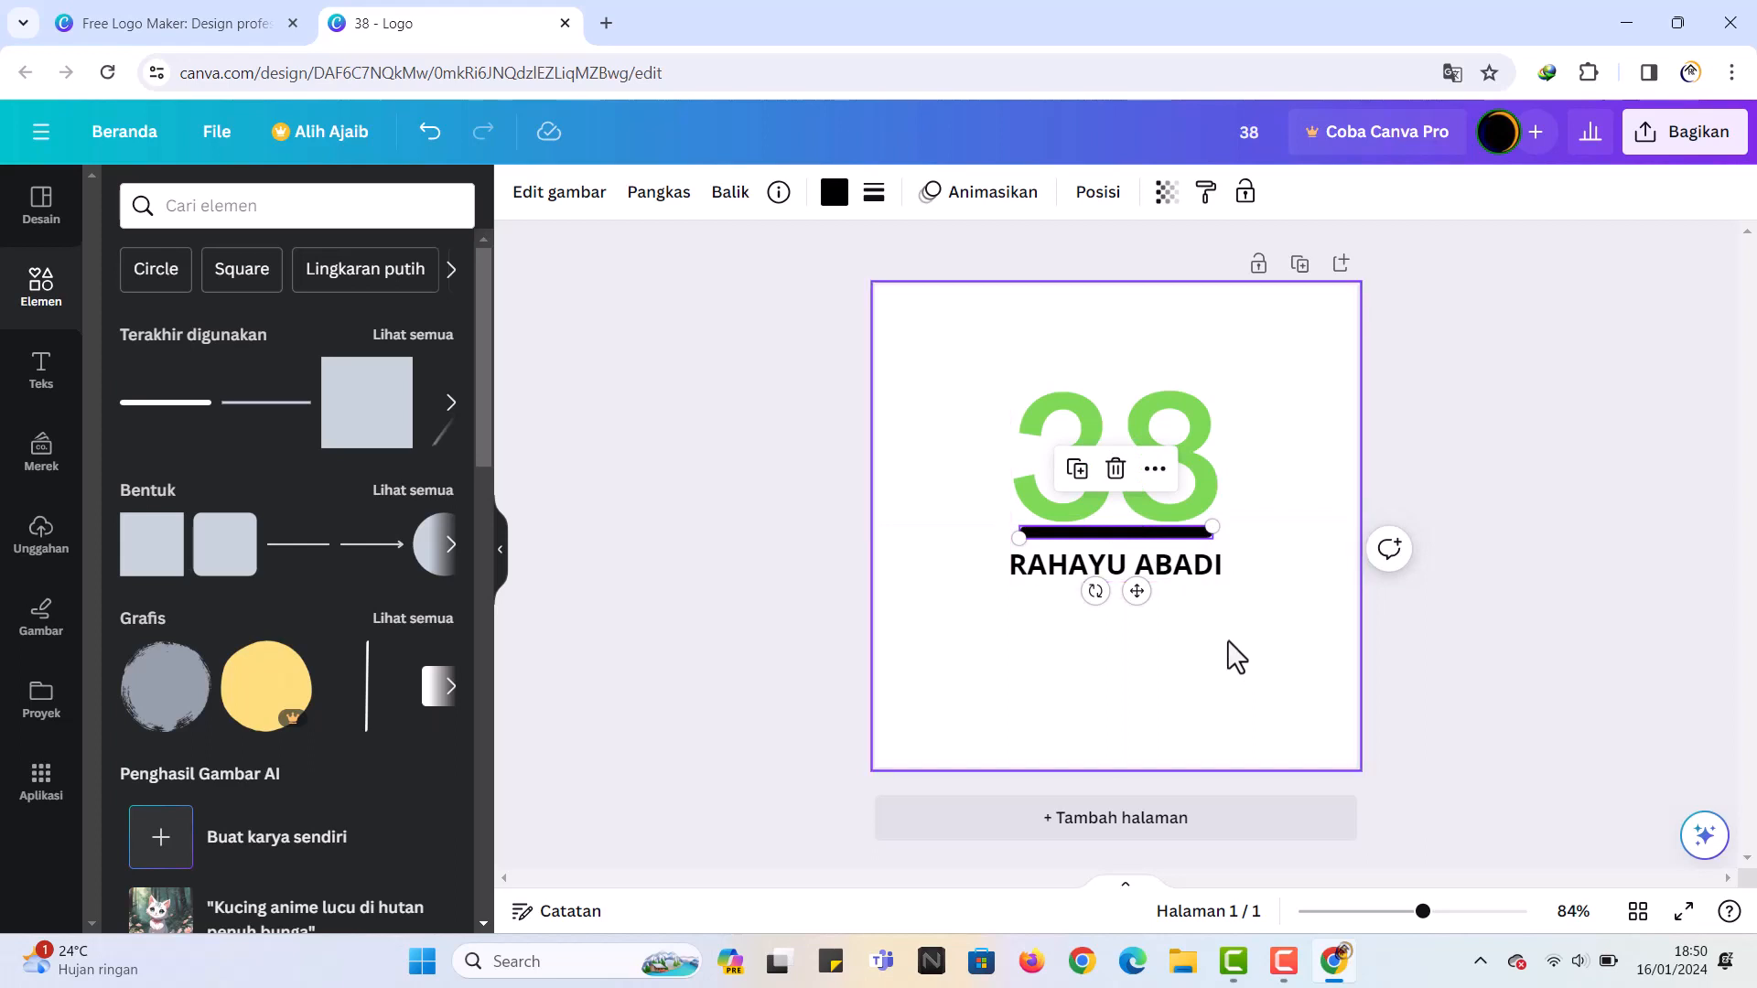
{"action": "key", "text": "Delete"}
Step: Move RAHAYU ABADI up so it sits centred close beneath the 38
{"action": "left_click", "coordinate": [1174, 565]}
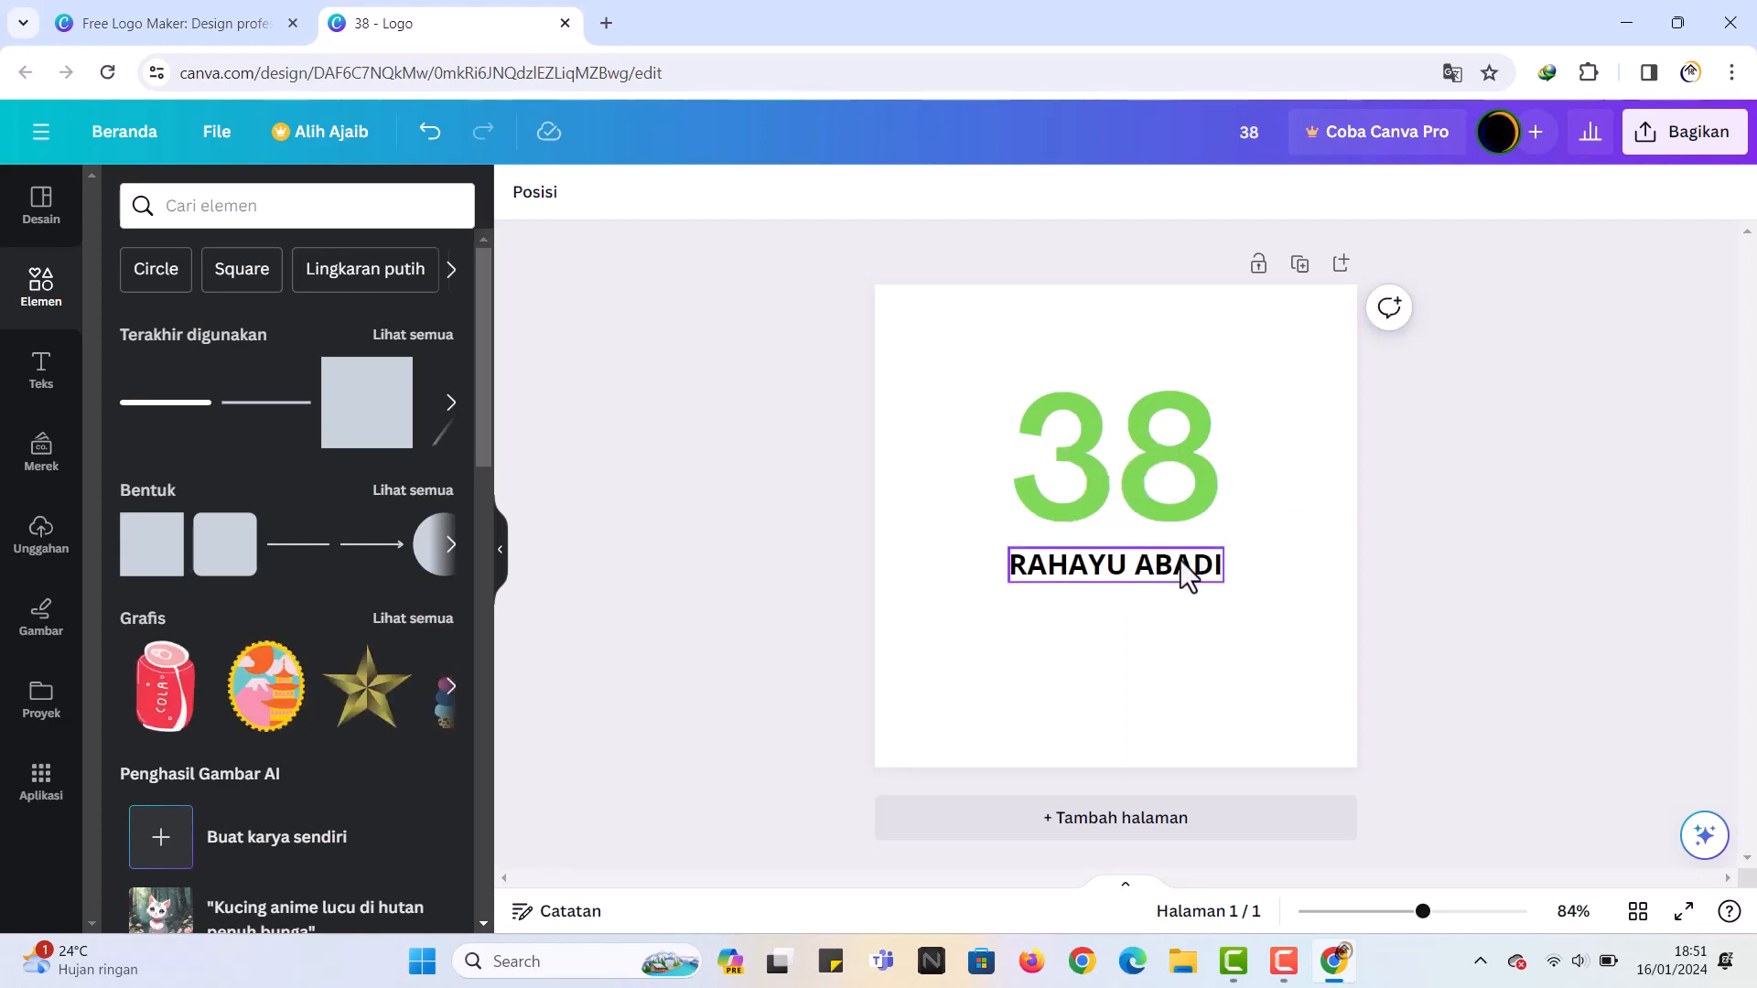
{"action": "left_click_drag", "start_coordinate": [1170, 563], "coordinate": [1169, 543]}
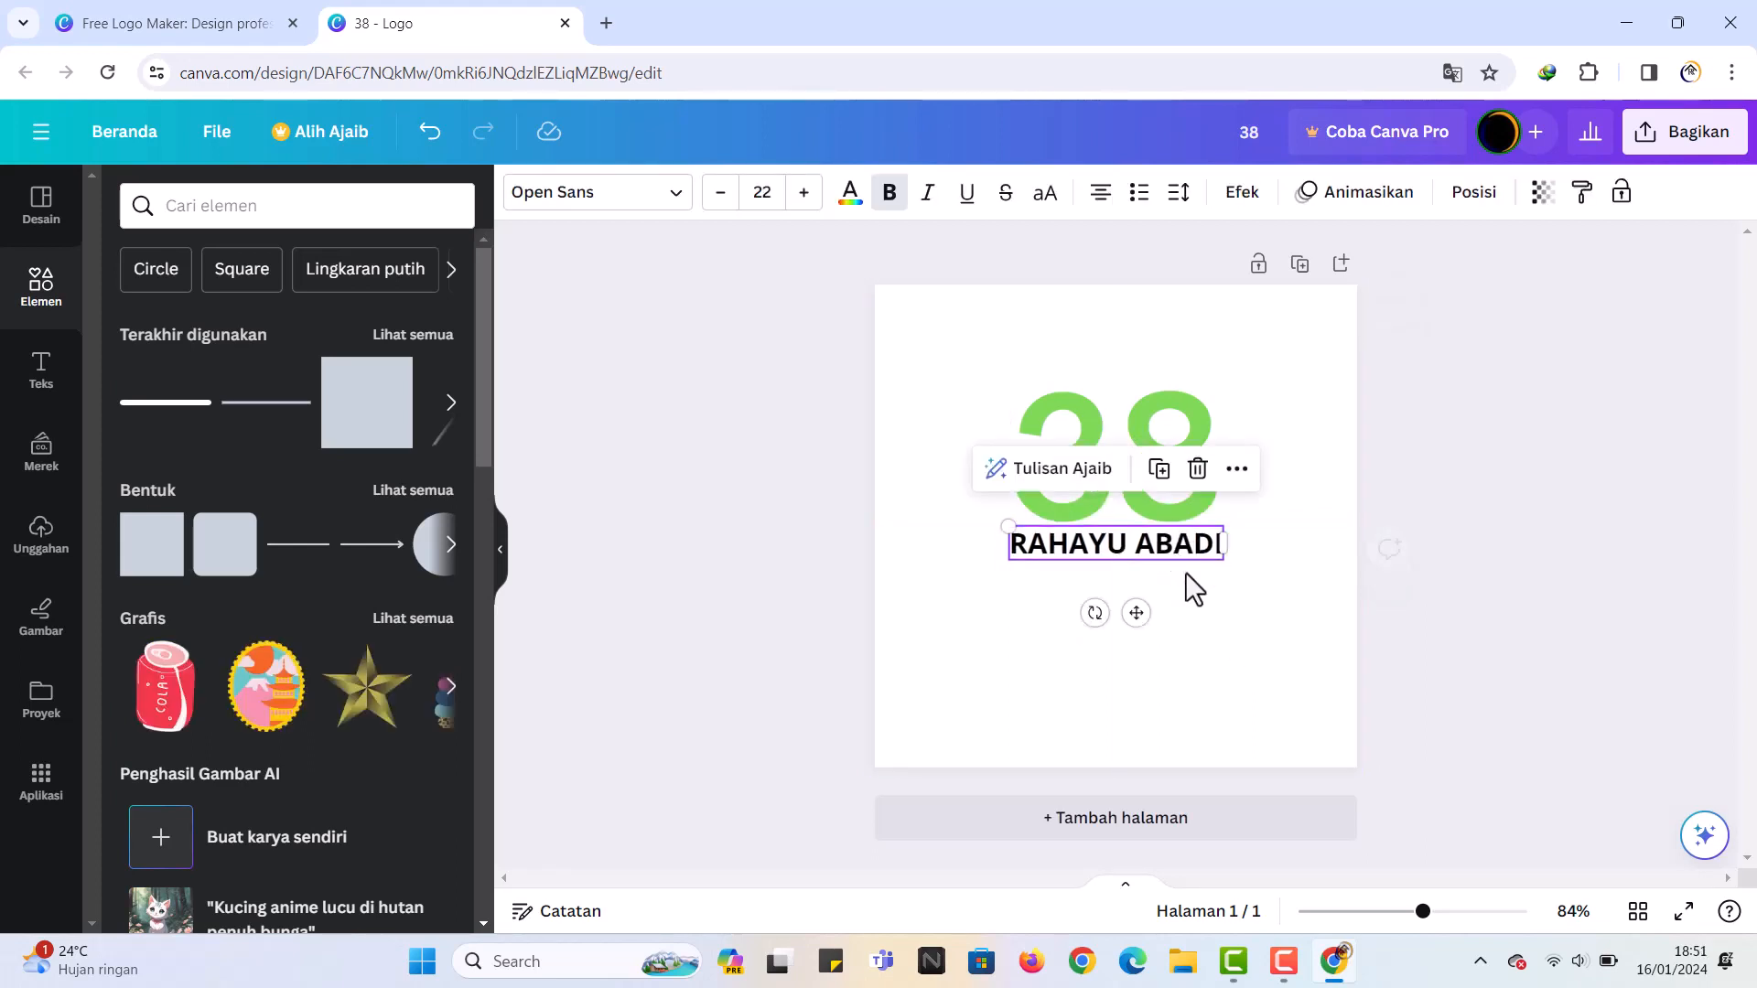
{"action": "left_click", "coordinate": [1221, 602]}
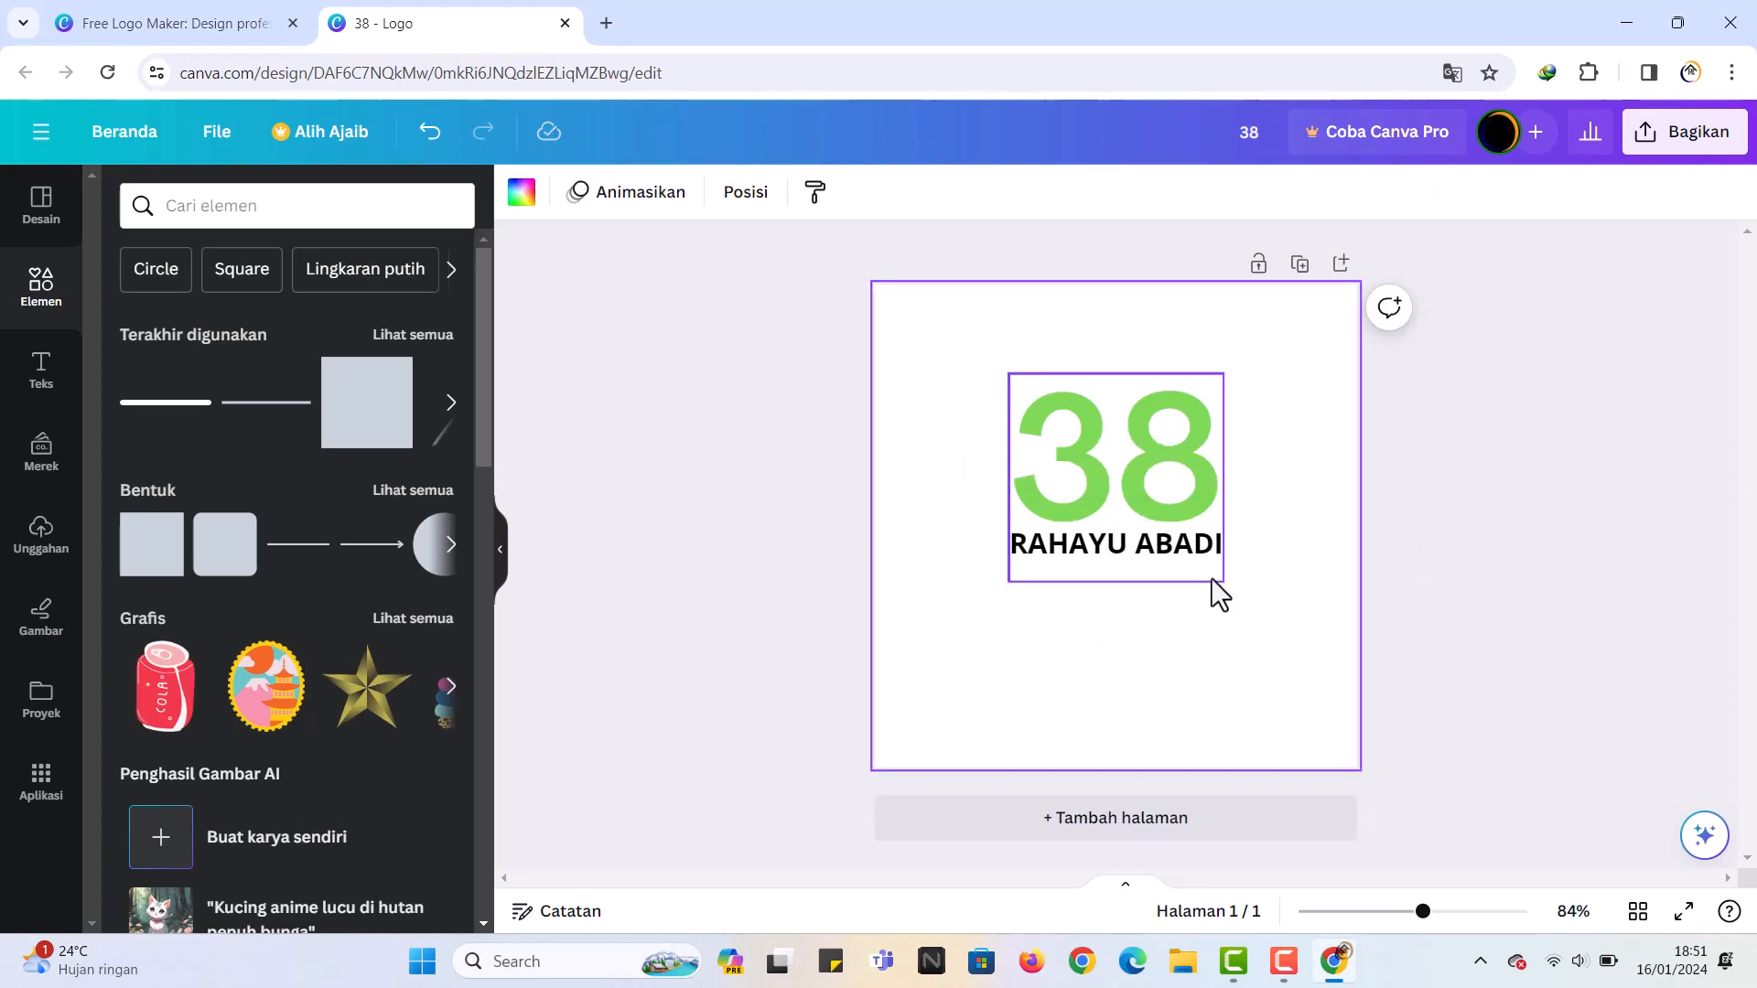
Step: Group the 38 and RAHAYU ABADI texts into one object
{"action": "left_click", "coordinate": [1171, 458]}
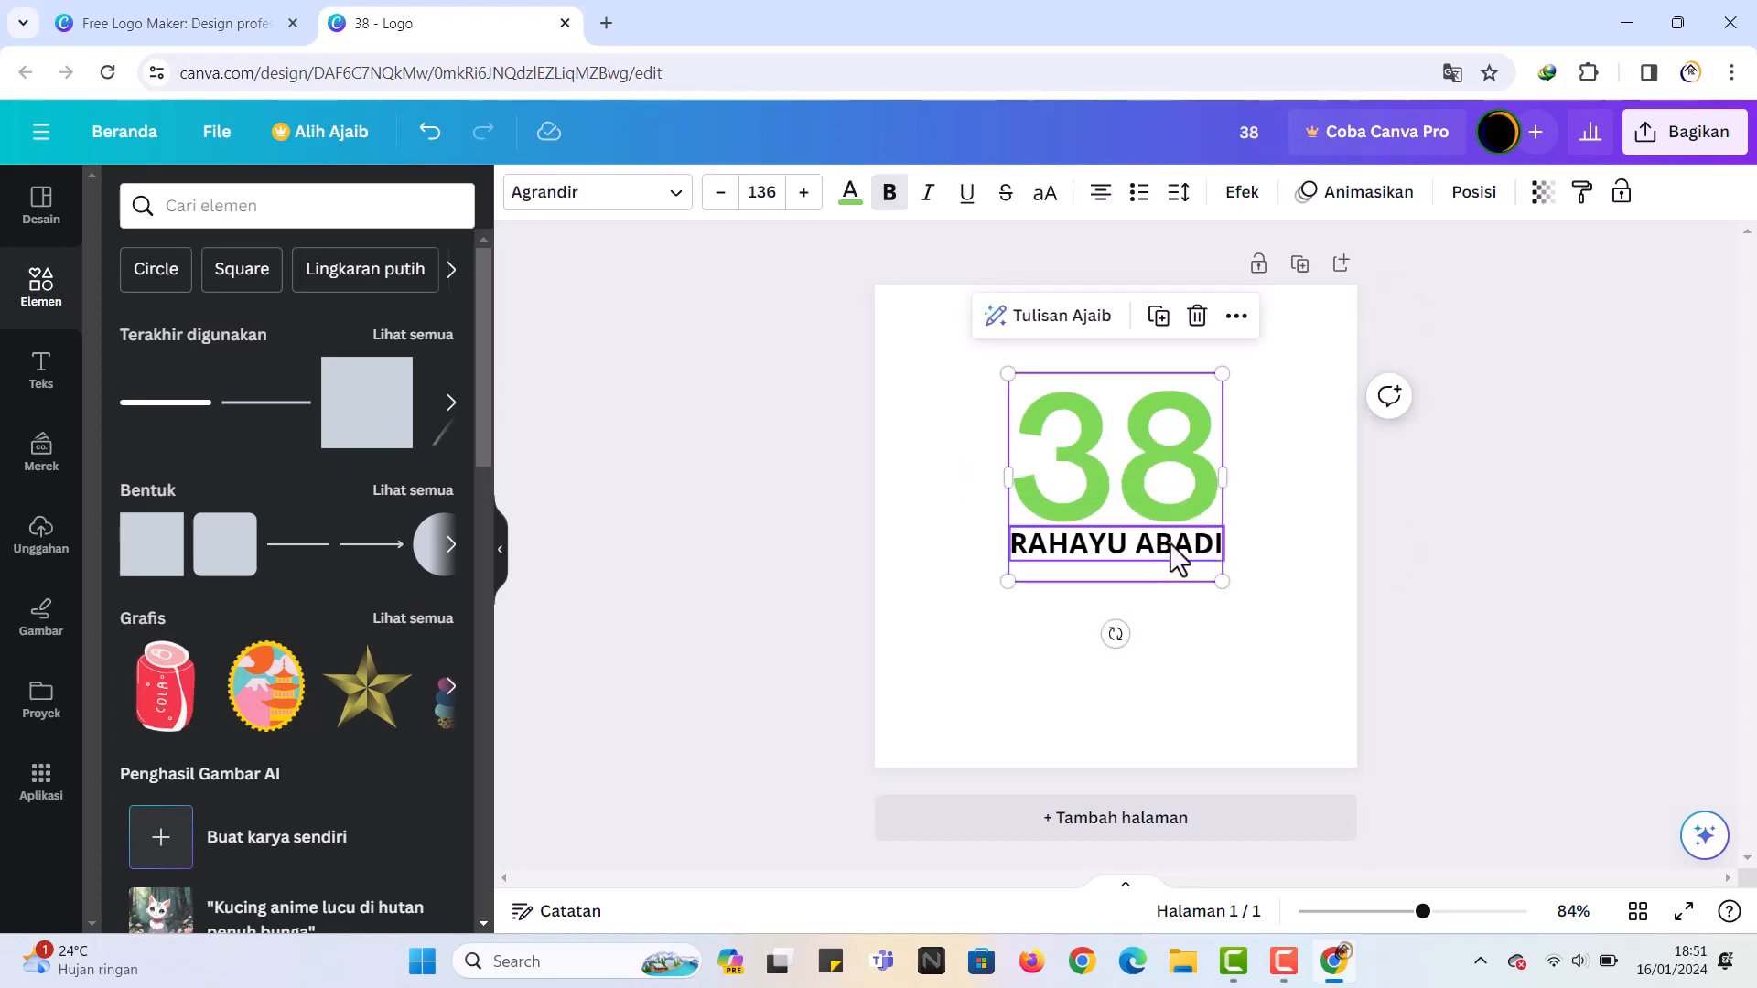
{"action": "key", "text": "Escape"}
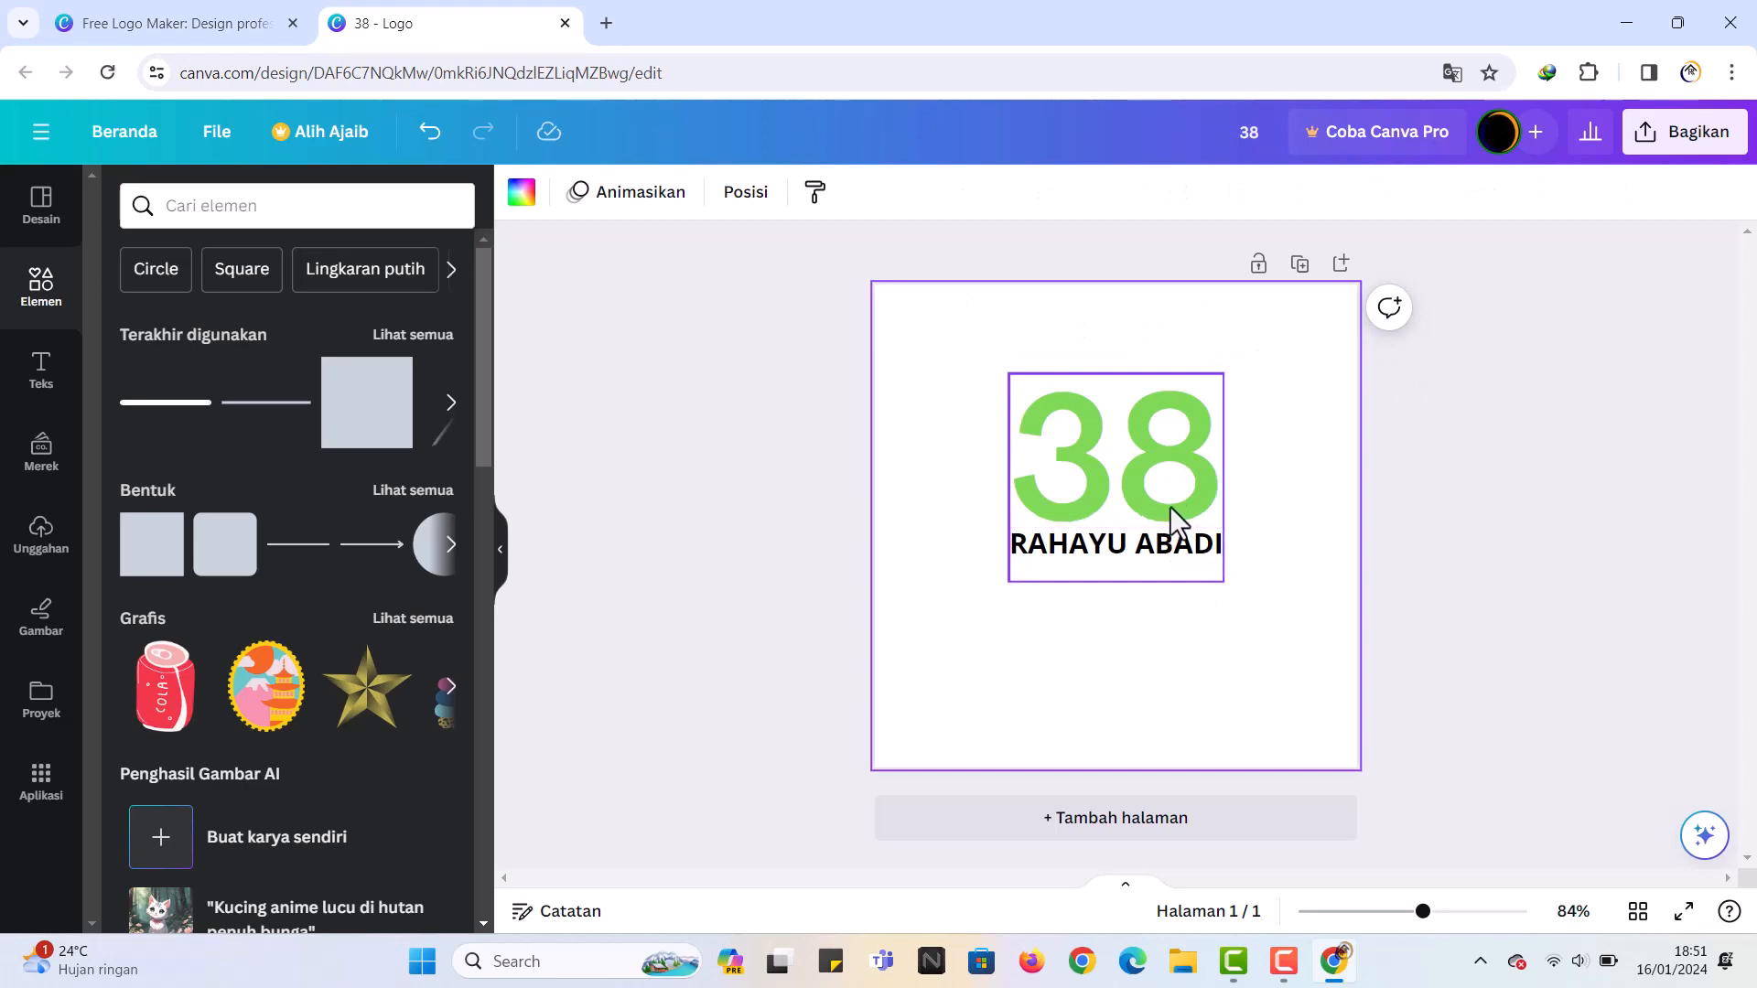
{"action": "left_click", "coordinate": [1142, 463]}
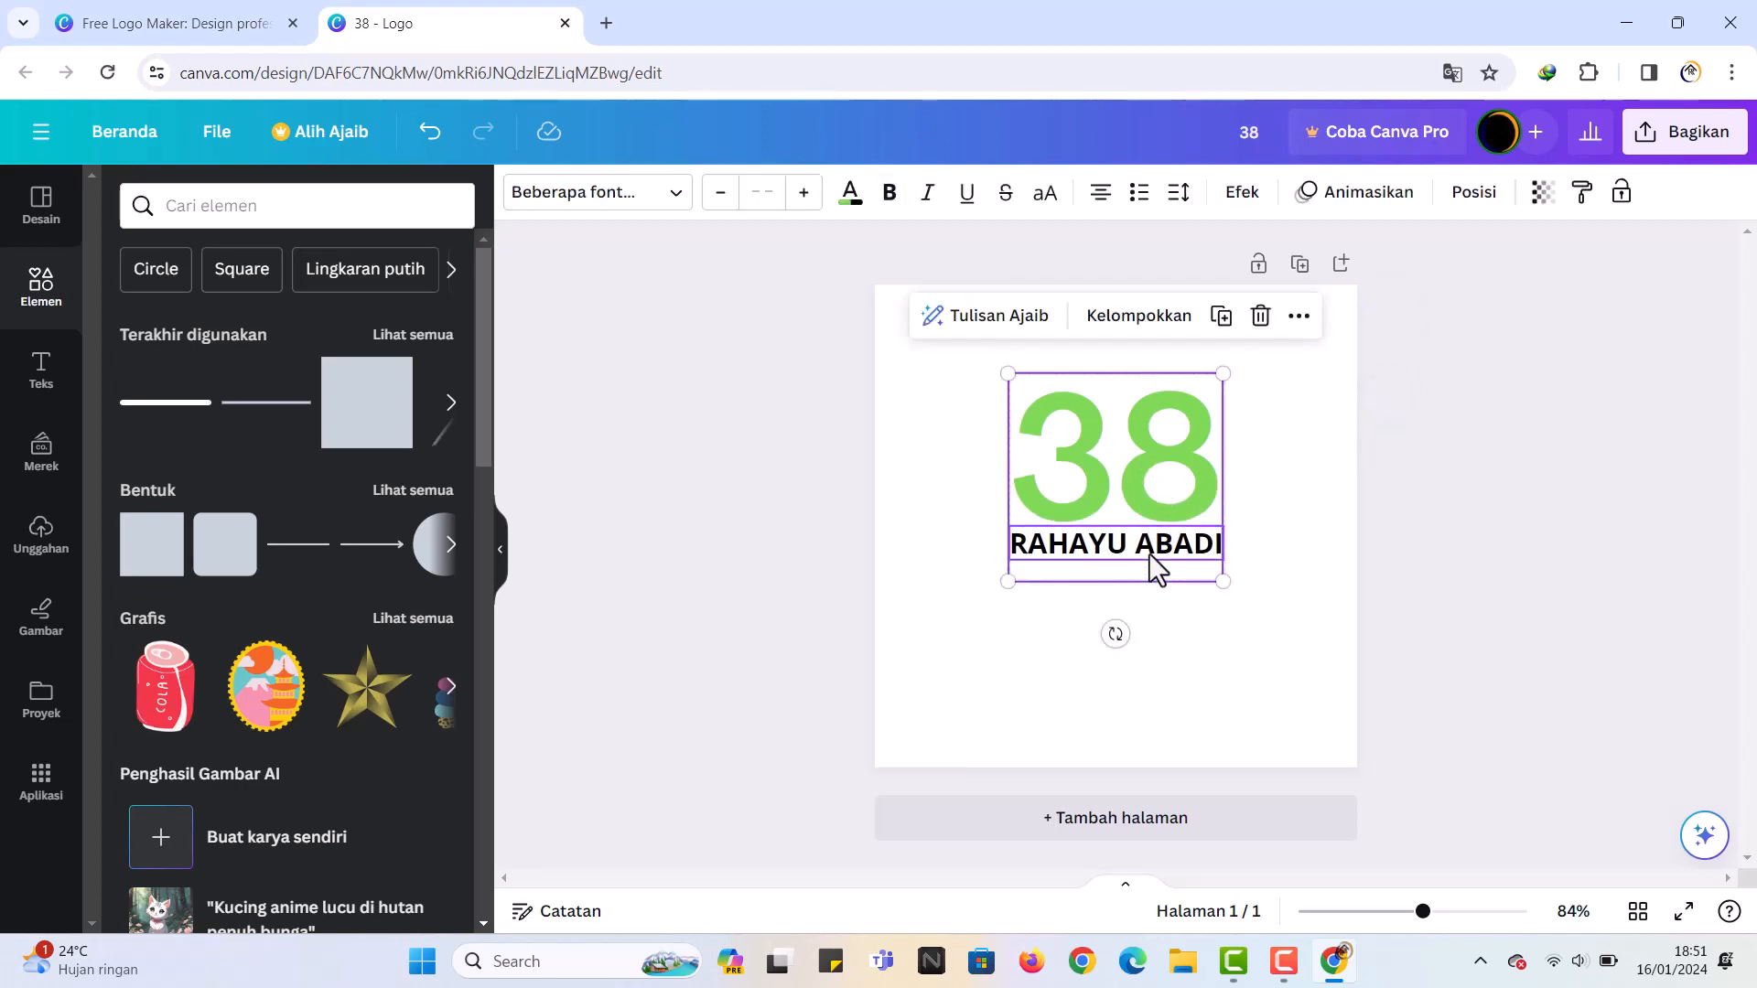
{"action": "right_click", "coordinate": [1149, 553]}
{"action": "left_click", "coordinate": [1215, 647]}
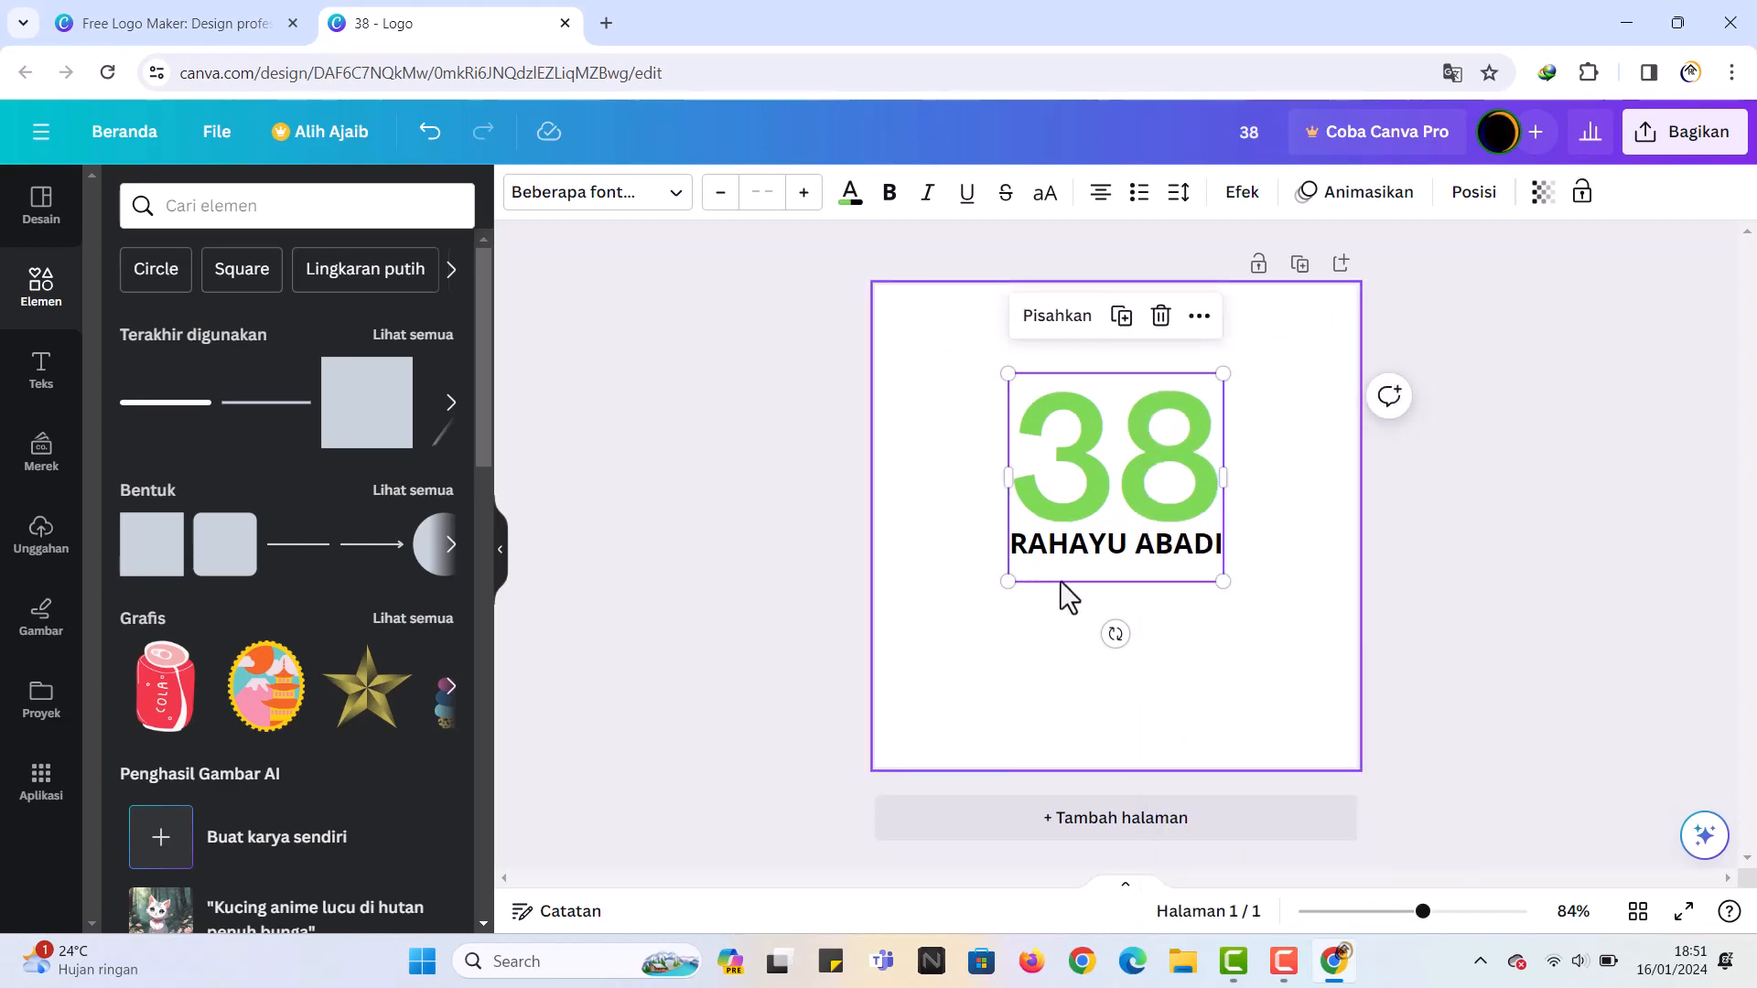
Step: Enlarge the grouped logo to fill the full page width and shift it slightly down to centre it vertically
{"action": "left_click_drag", "start_coordinate": [1076, 416], "coordinate": [943, 328]}
{"action": "left_click_drag", "start_coordinate": [1094, 493], "coordinate": [1375, 731]}
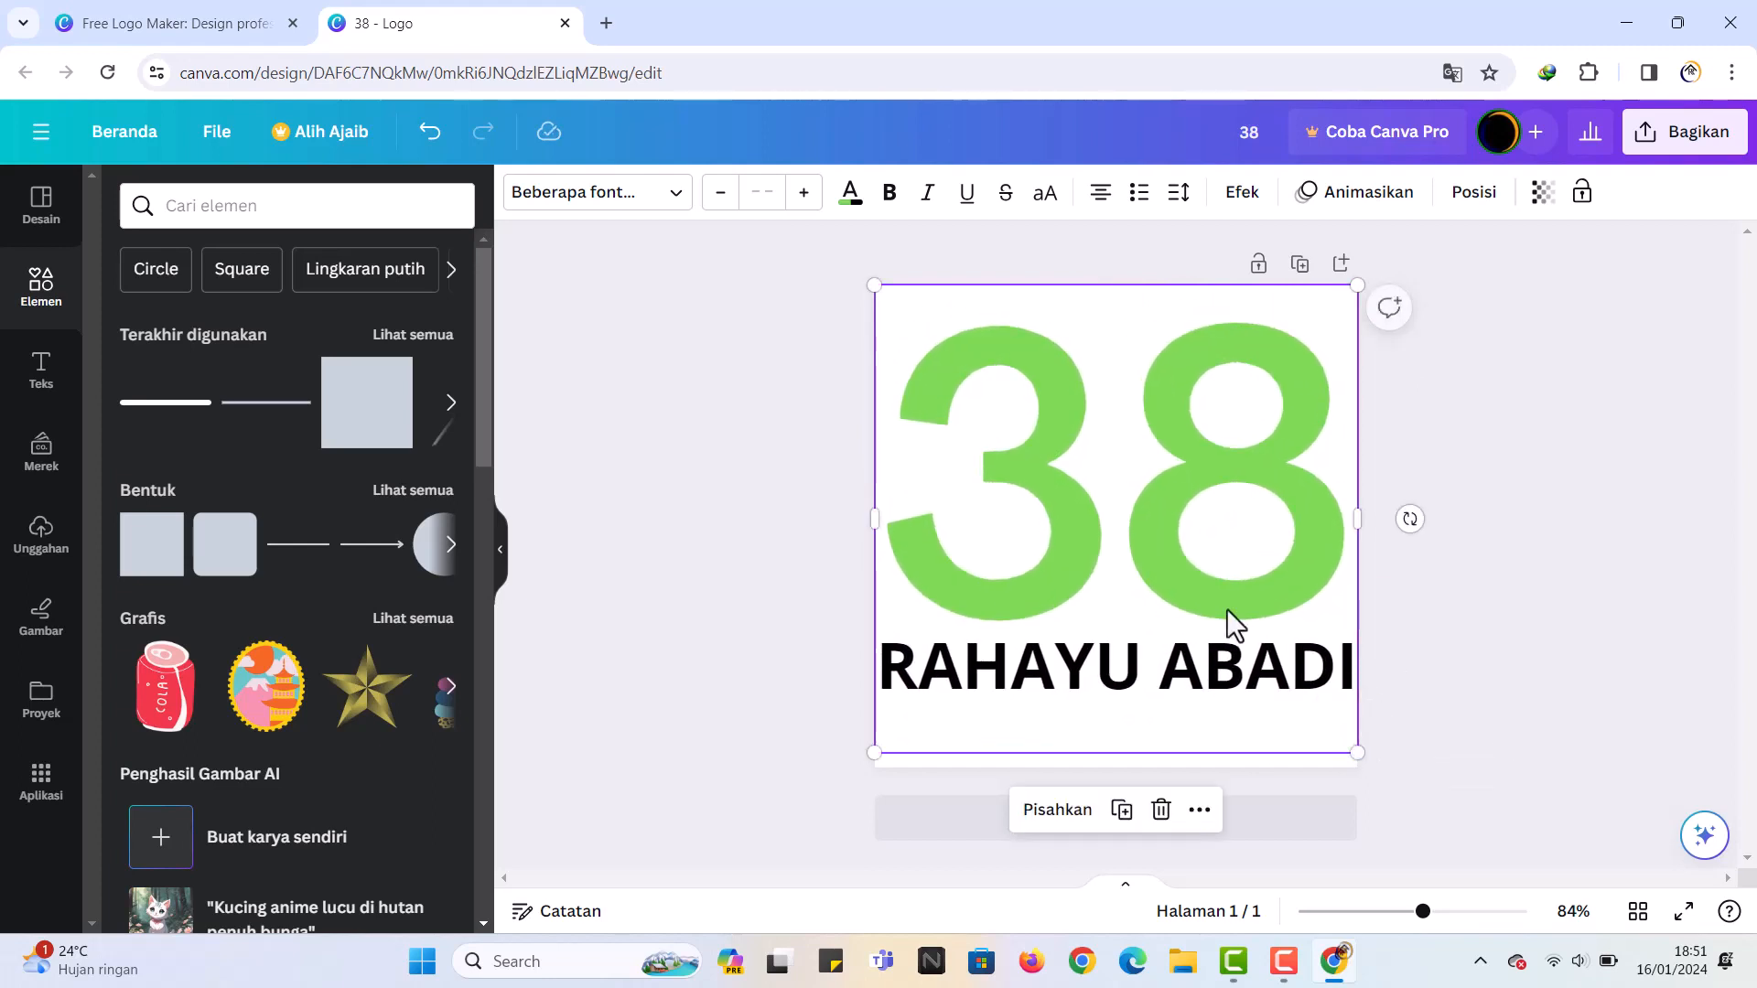
{"action": "left_click_drag", "start_coordinate": [1157, 519], "coordinate": [1155, 525]}
{"action": "left_click", "coordinate": [1523, 470]}
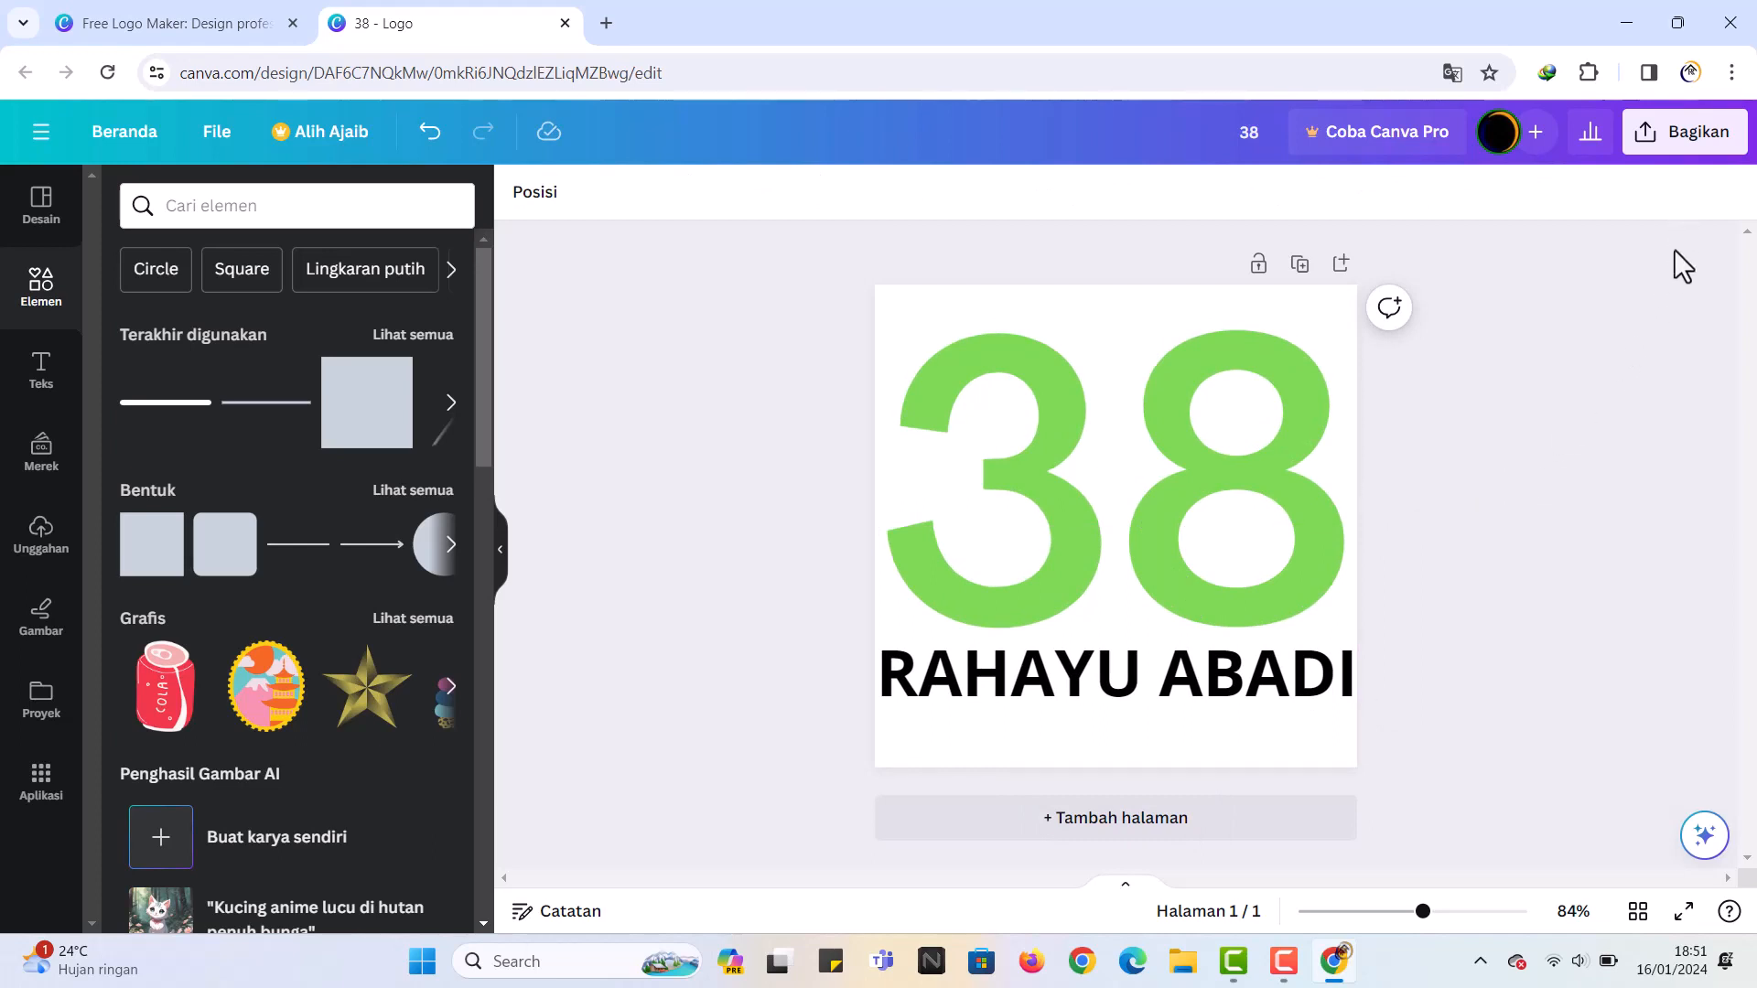
Step: Download the logo design as a 500 × 500 pixel PNG
{"action": "left_click", "coordinate": [1675, 151]}
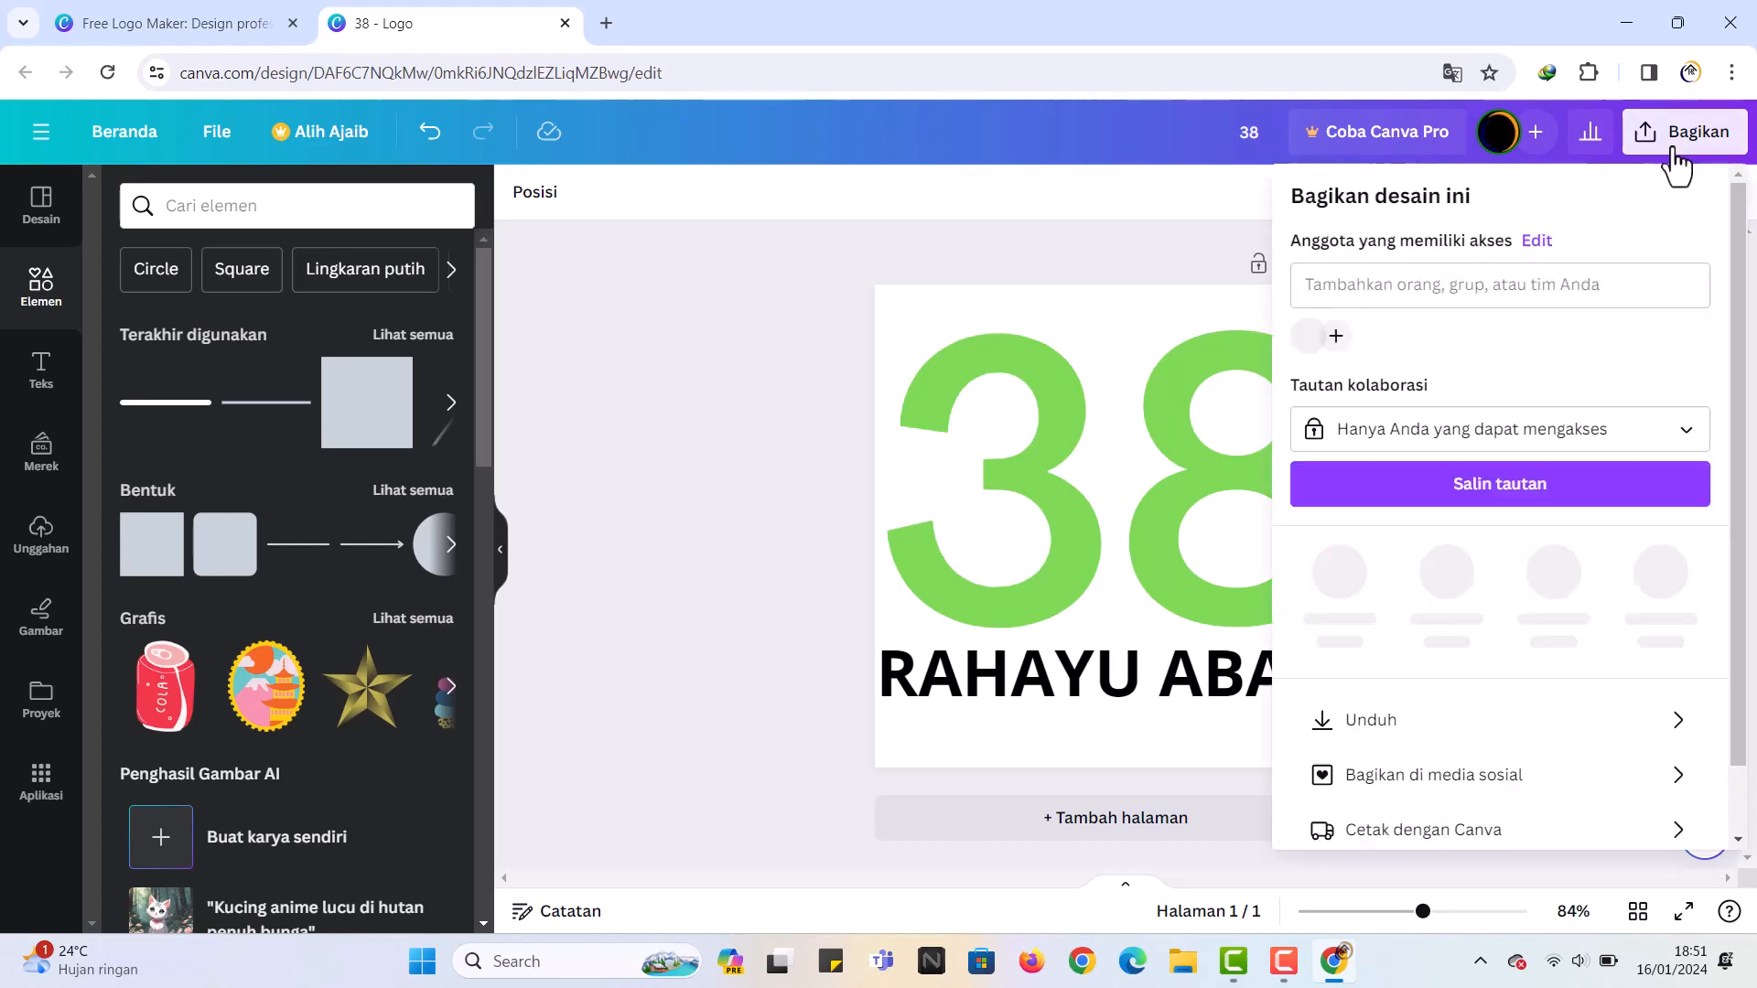
{"action": "left_click", "coordinate": [1469, 713]}
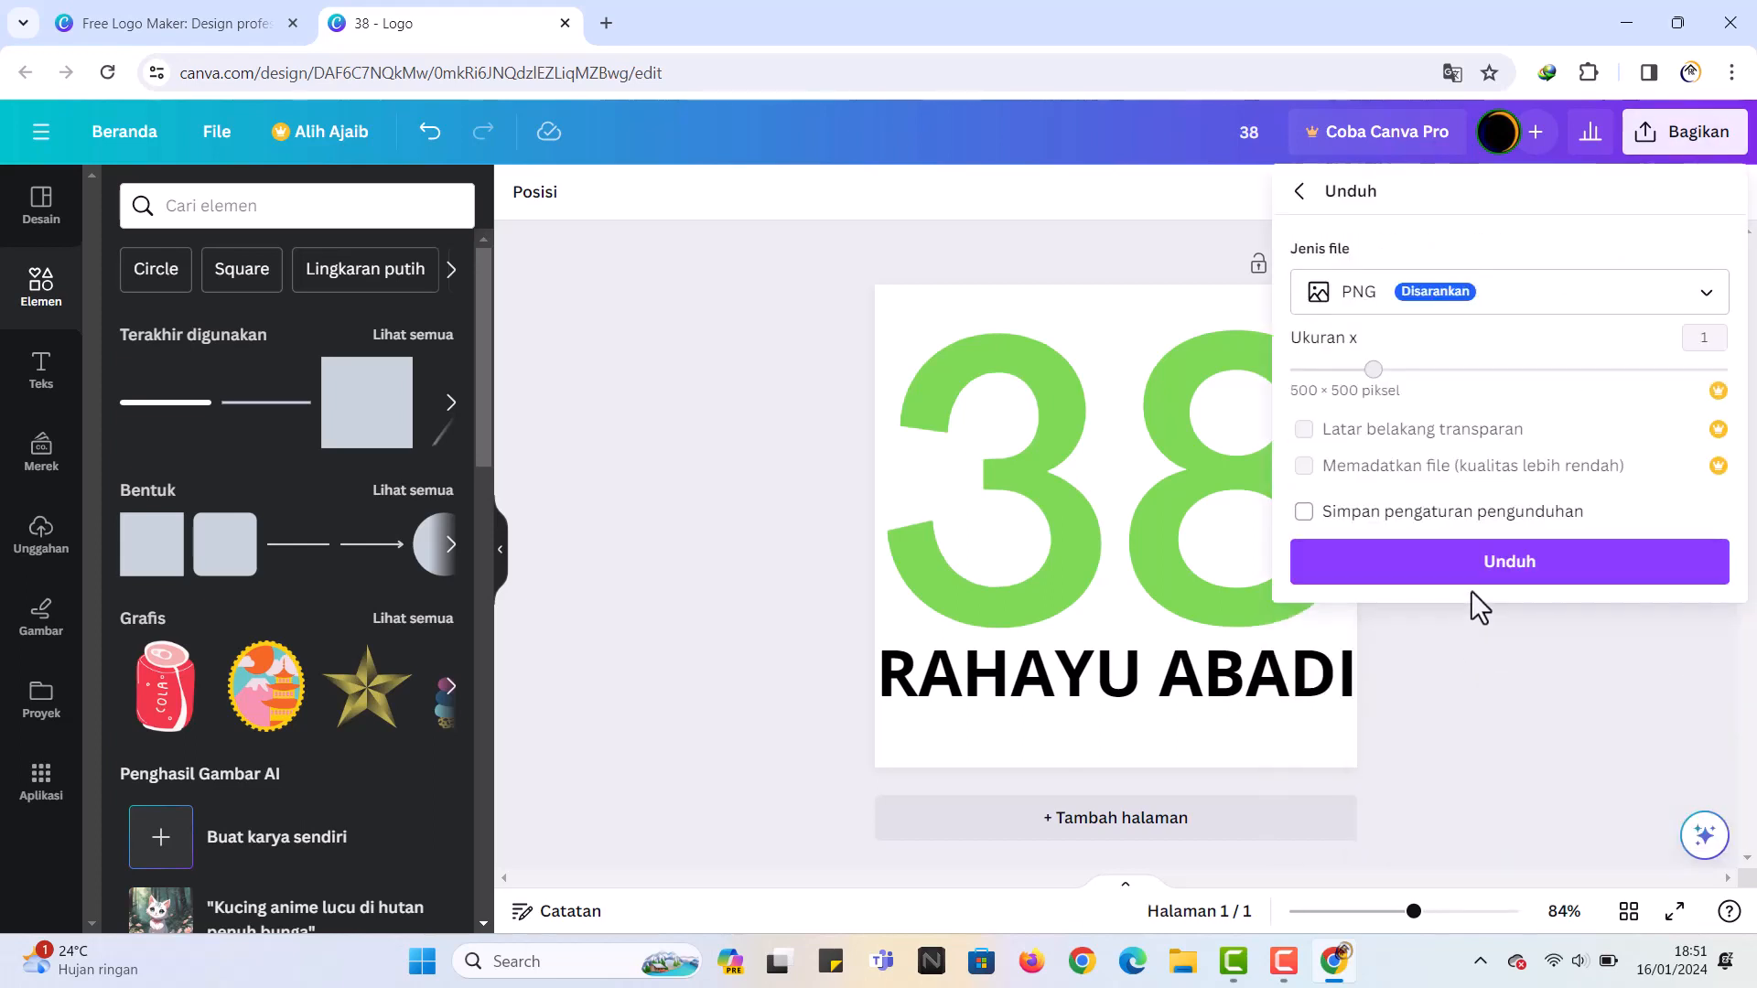
{"action": "left_click", "coordinate": [1485, 568]}
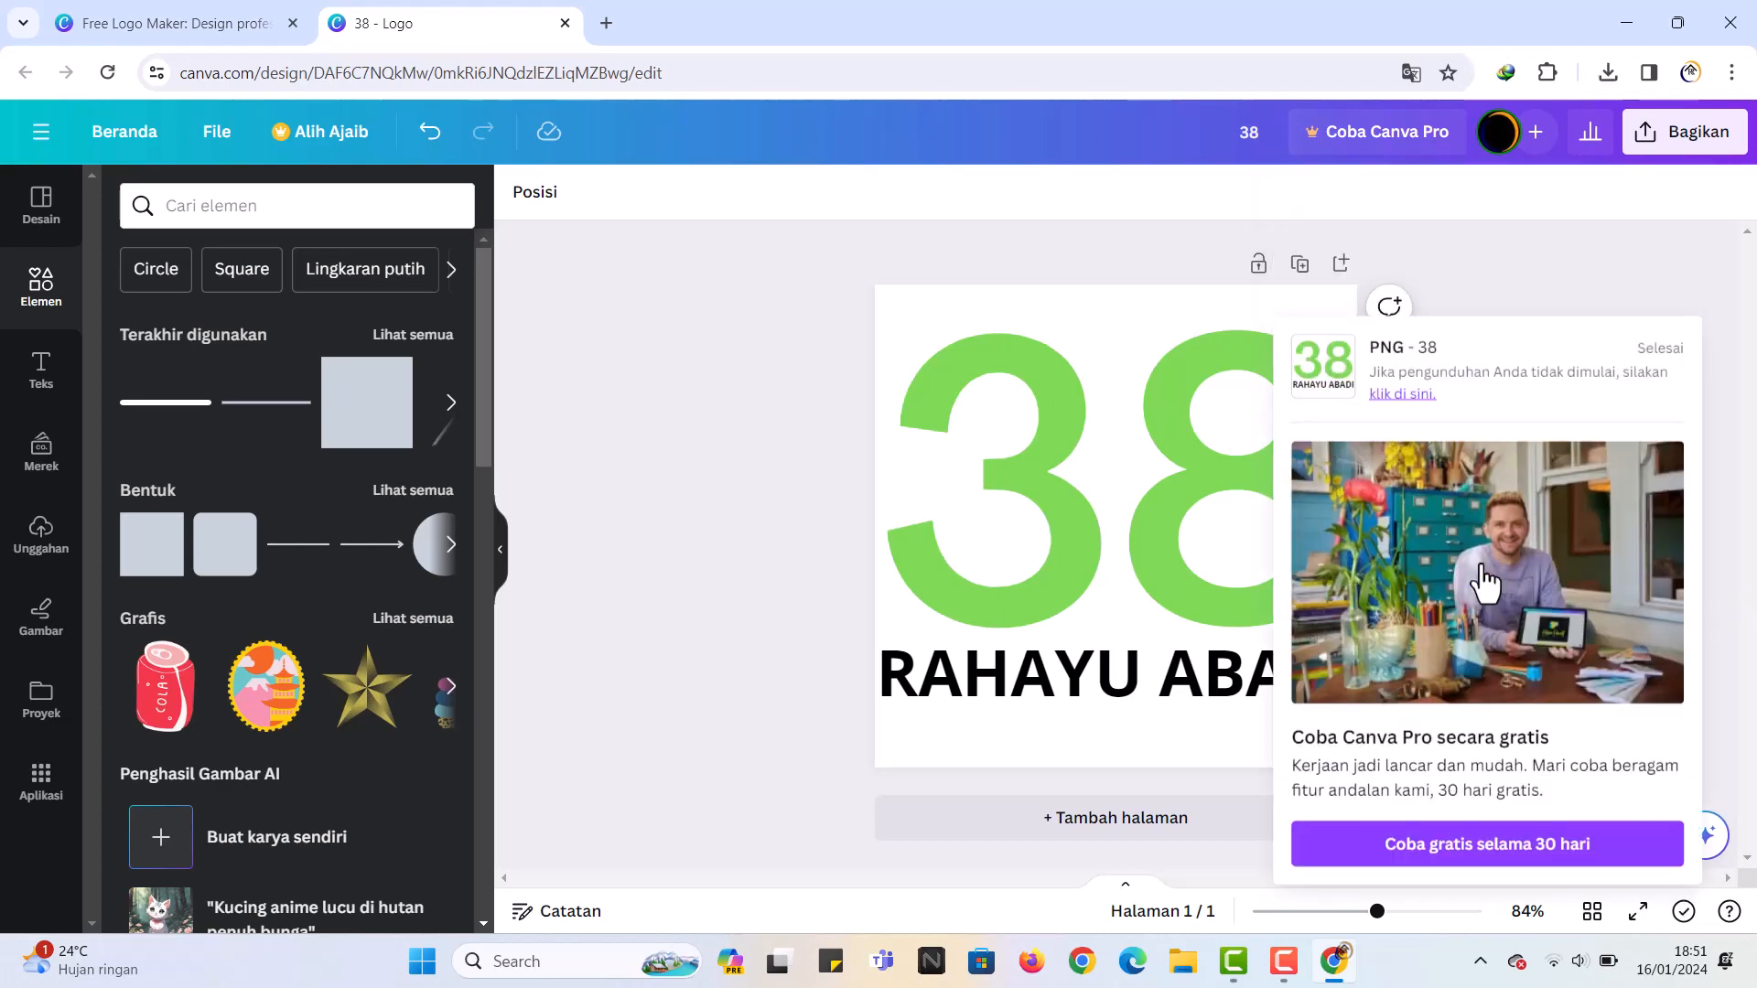
Step: Search Google for remove background in a new browser tab and open the remove.bg site
{"action": "left_click", "coordinate": [606, 23]}
{"action": "left_click", "coordinate": [687, 461]}
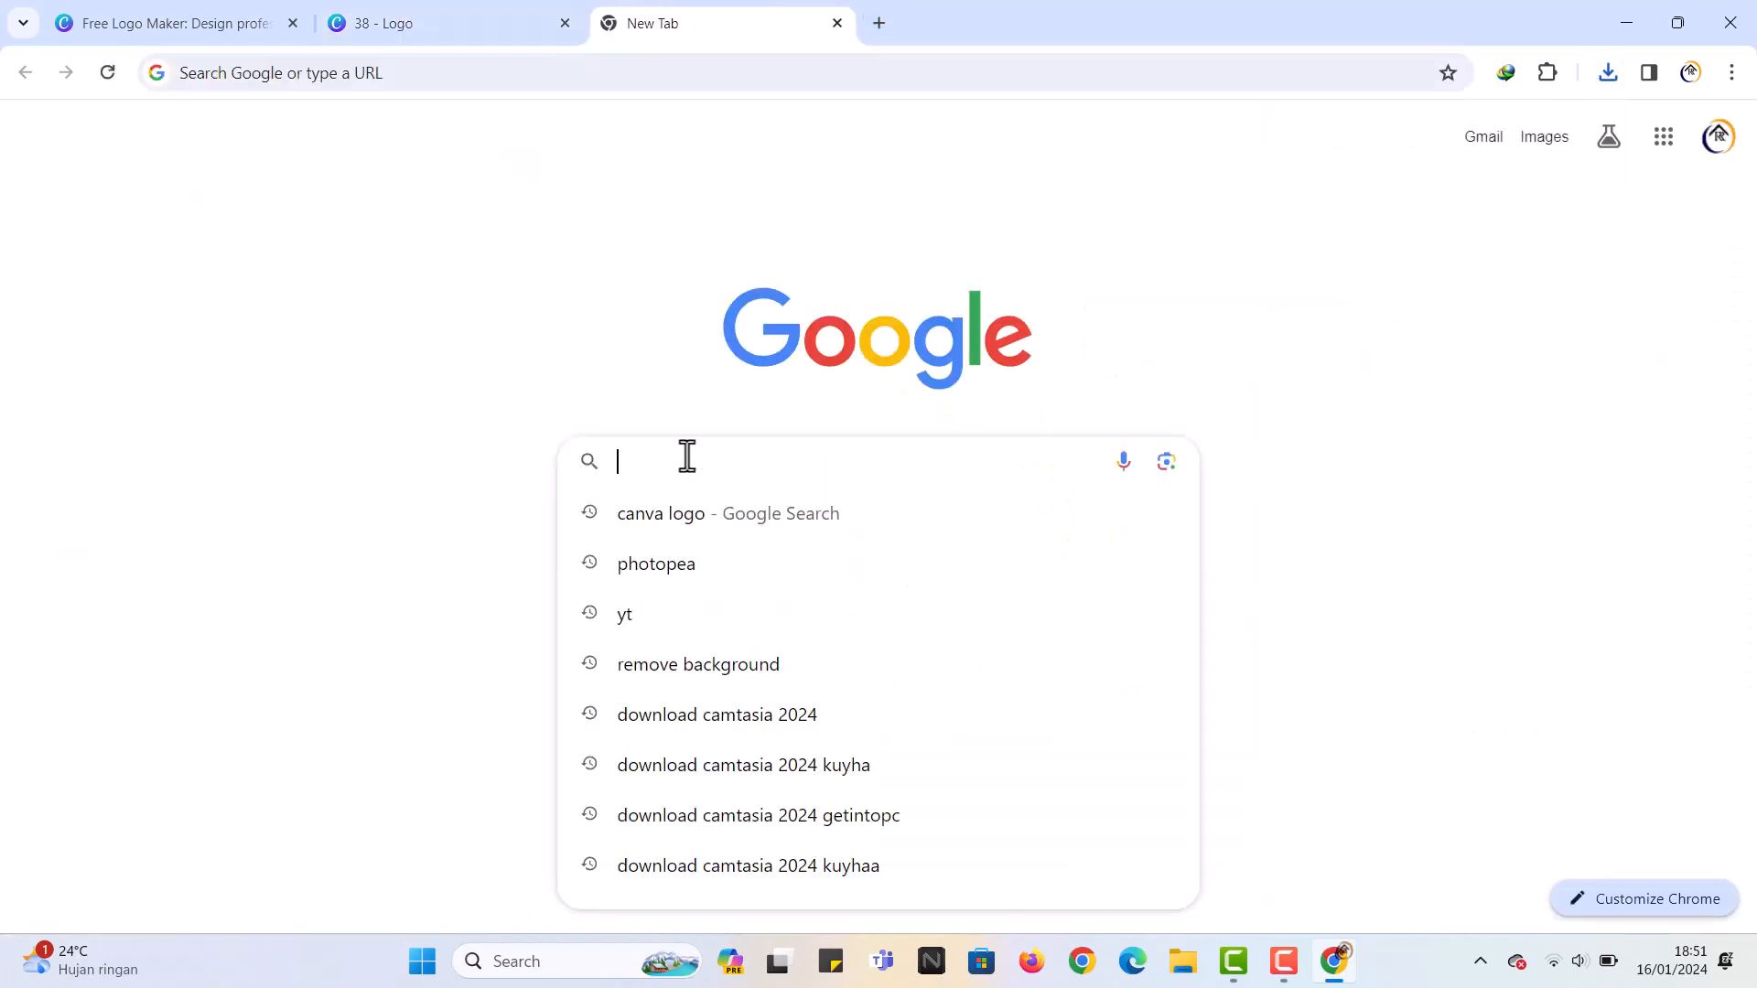
{"action": "type", "text": "REMO"}
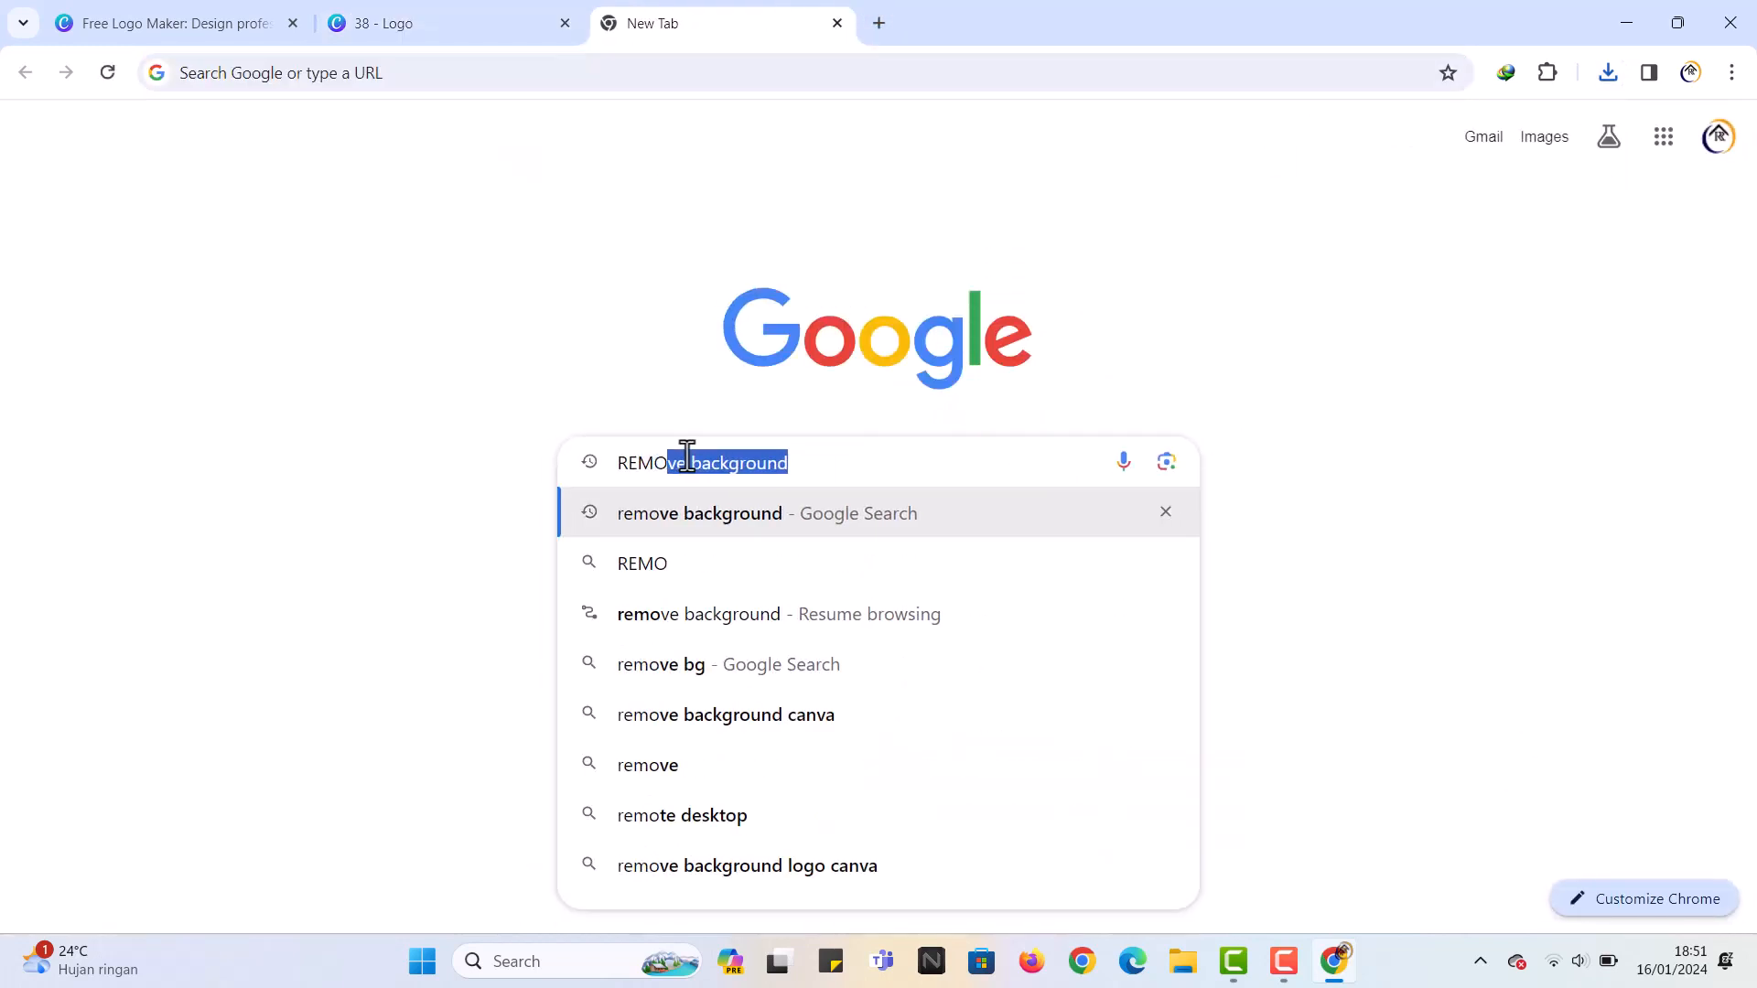
{"action": "key", "text": "Return"}
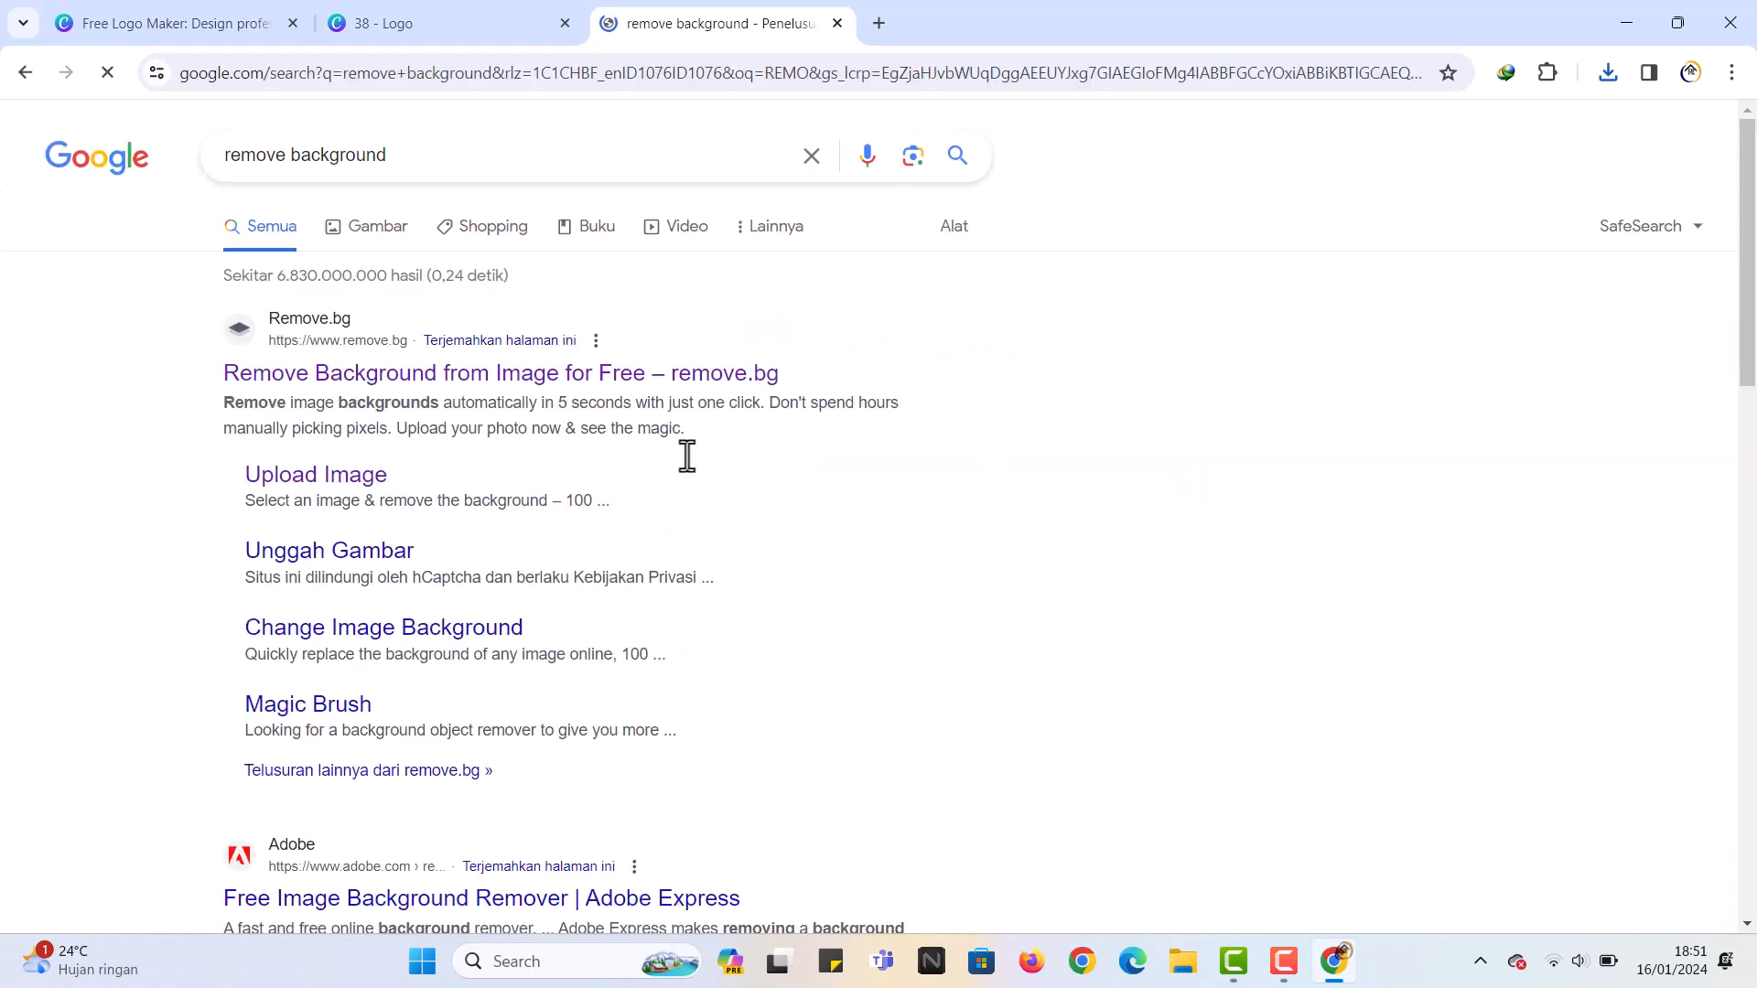
{"action": "left_click", "coordinate": [671, 387]}
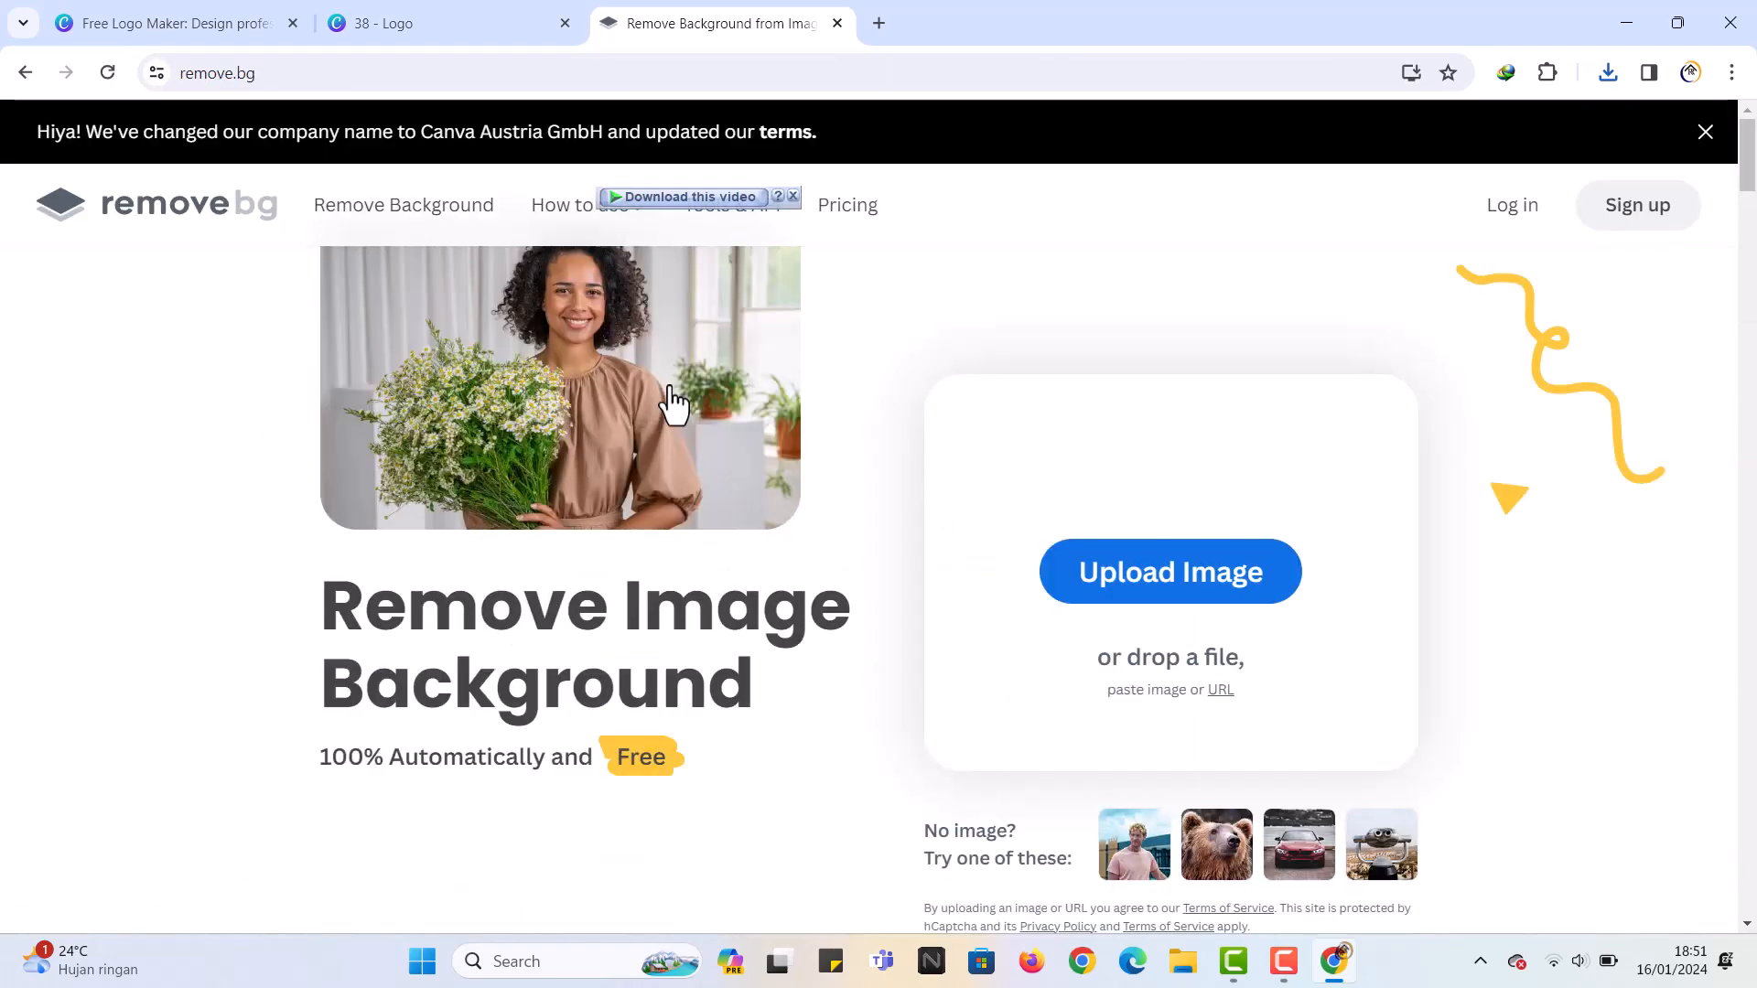
Step: Upload 38 (2) from Downloads to remove its background and download the 500 × 500 px result
{"action": "left_click", "coordinate": [1183, 588]}
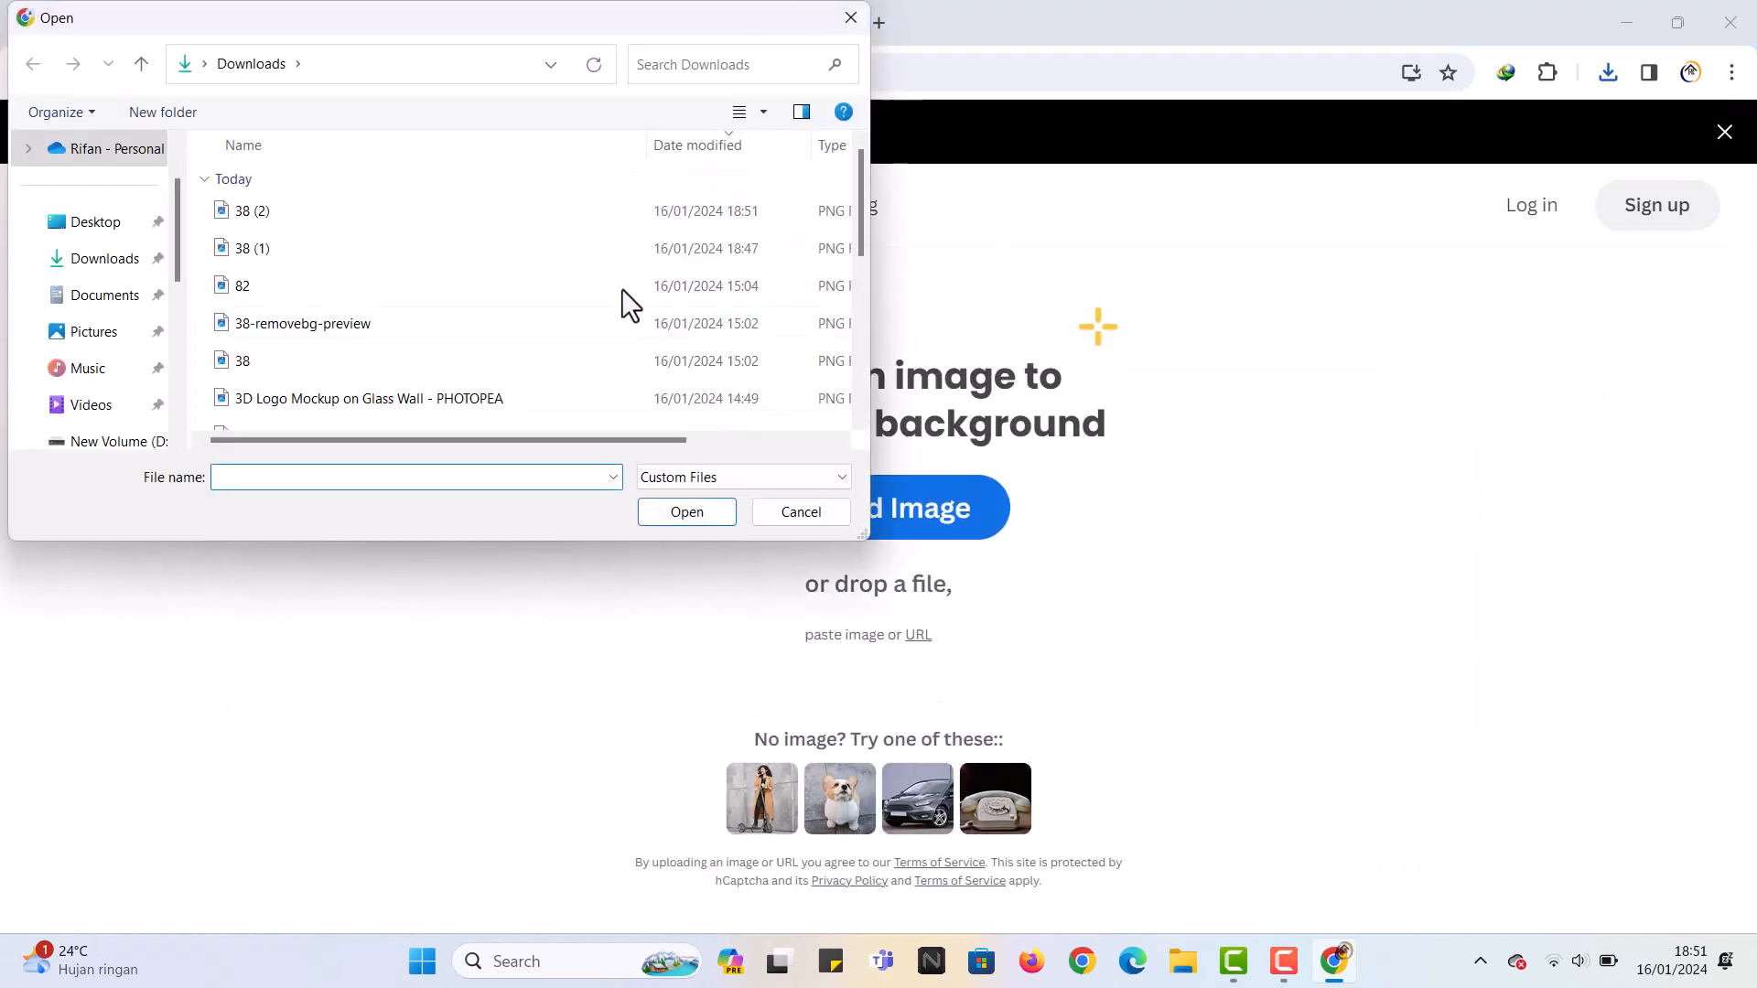
{"action": "left_click", "coordinate": [455, 208]}
{"action": "left_click", "coordinate": [687, 512]}
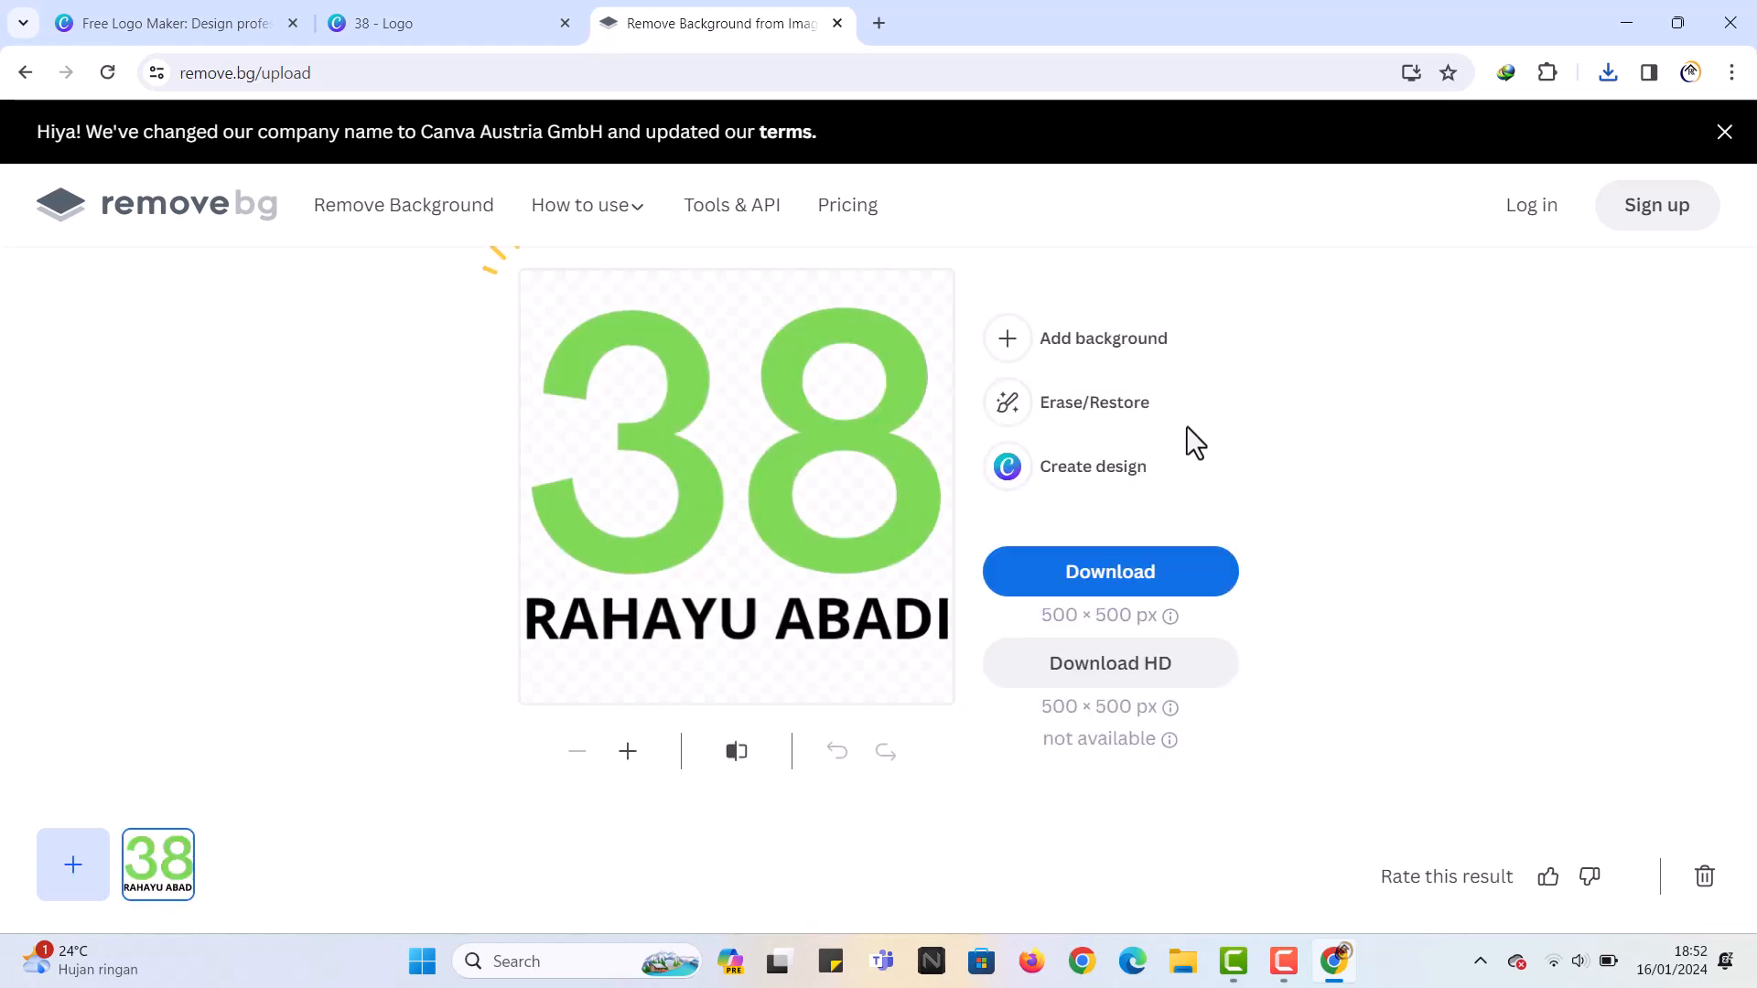
{"action": "left_click", "coordinate": [1155, 576]}
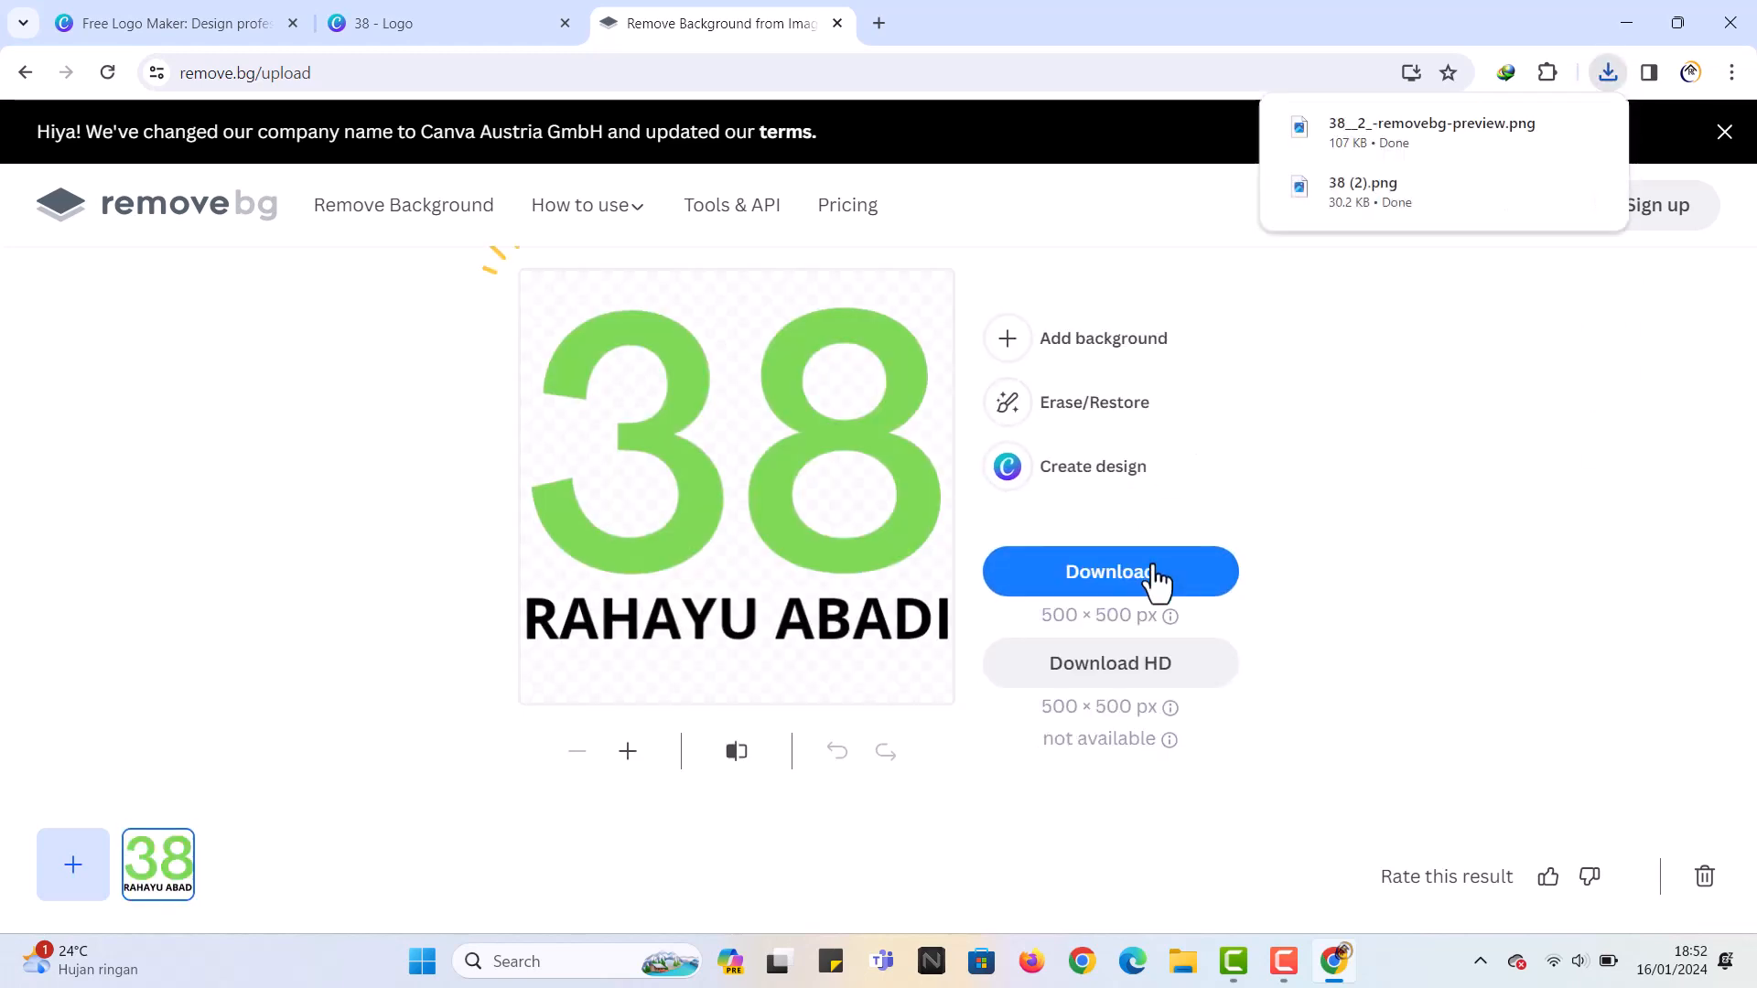
Step: Search Google for photopea in a new browser tab and open the Photopea online editor
{"action": "left_click", "coordinate": [879, 23]}
{"action": "left_click", "coordinate": [855, 453]}
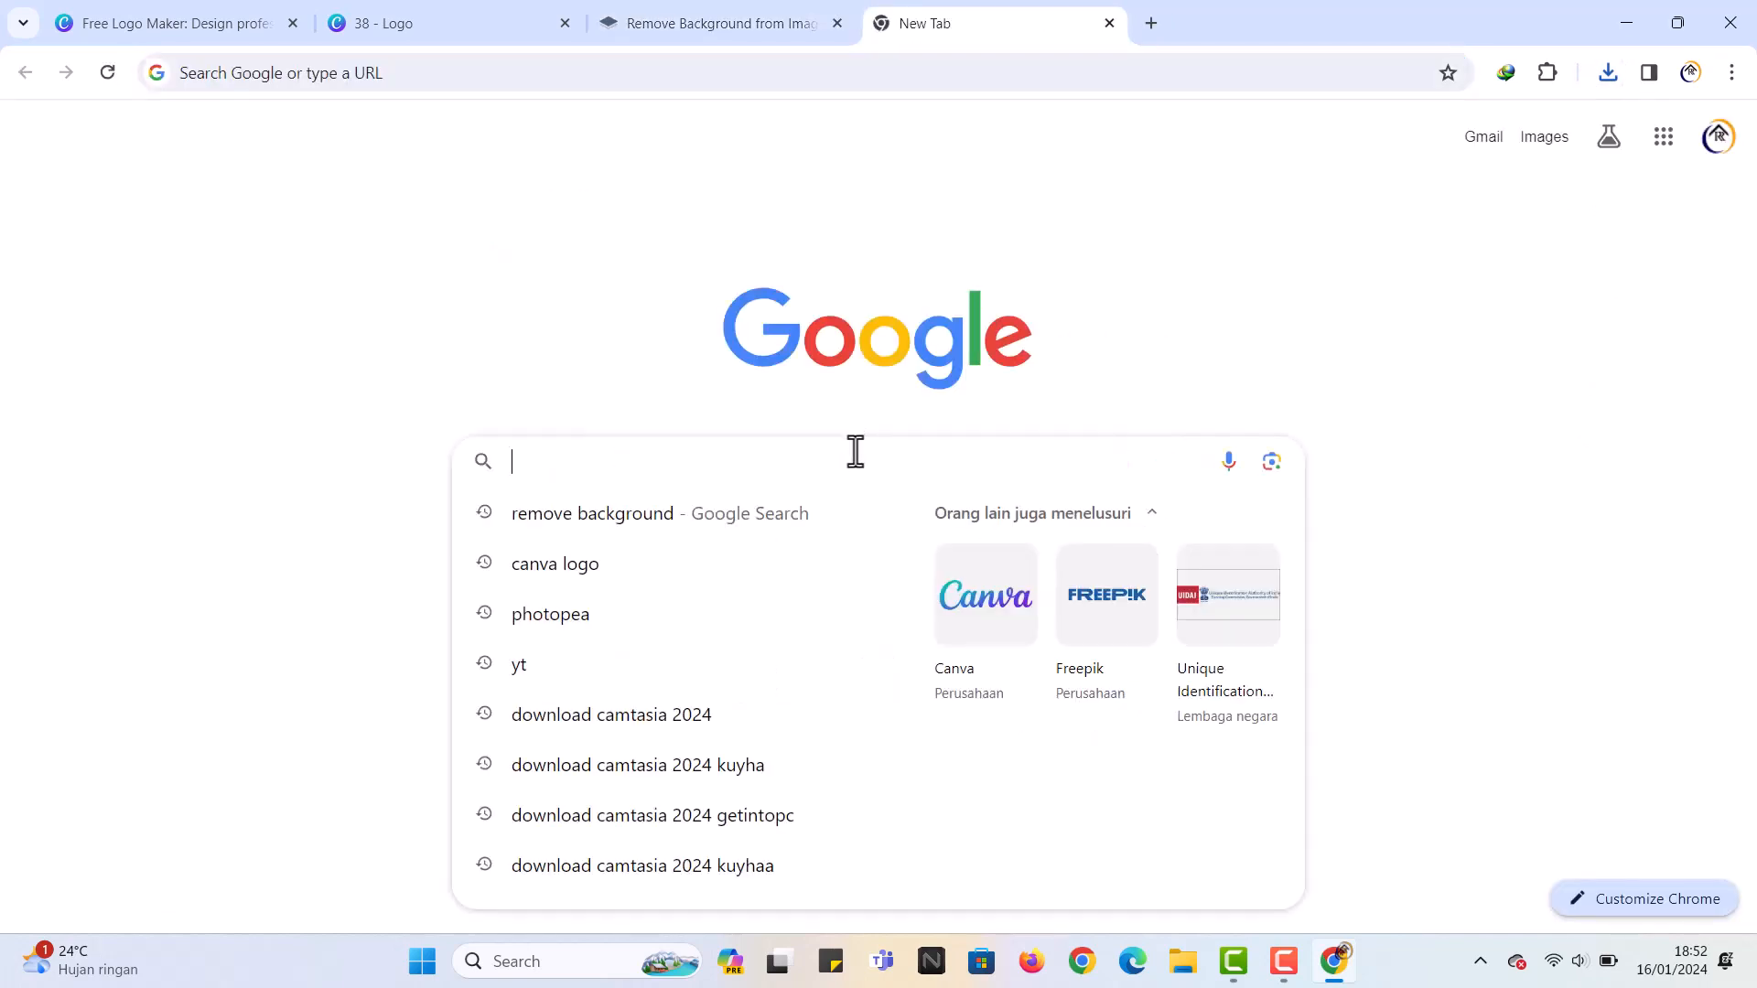
{"action": "type", "text": "PHO"}
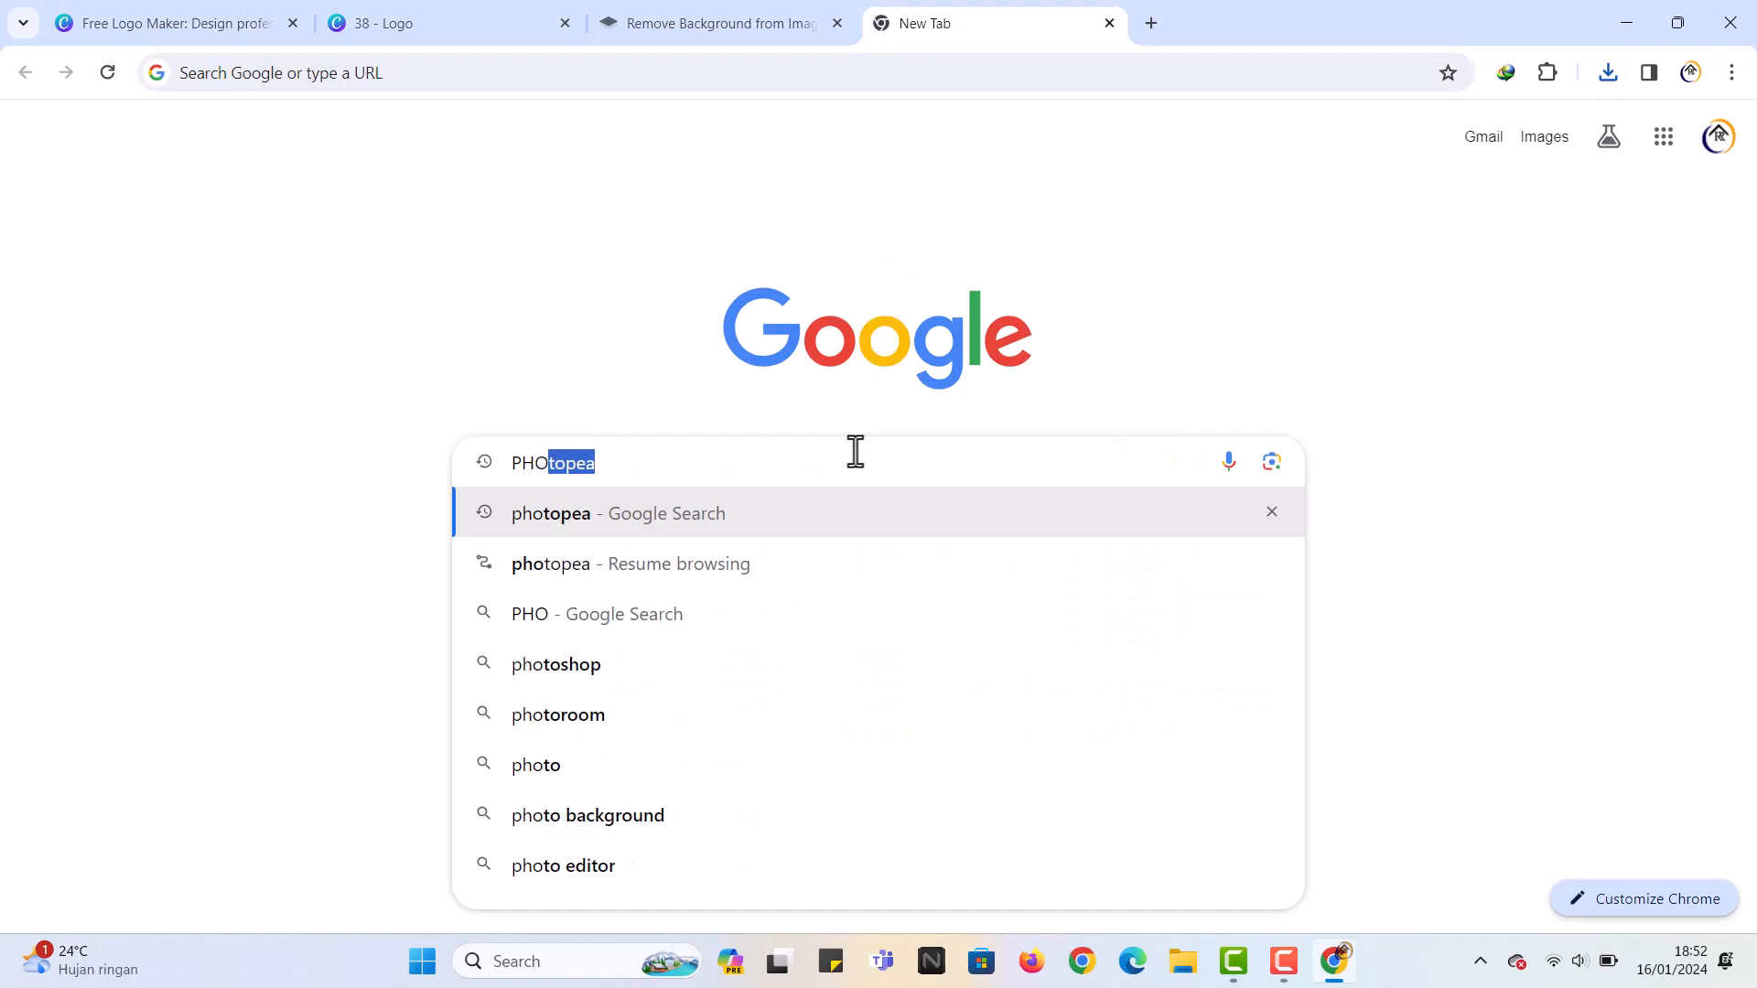
{"action": "key", "text": "Return"}
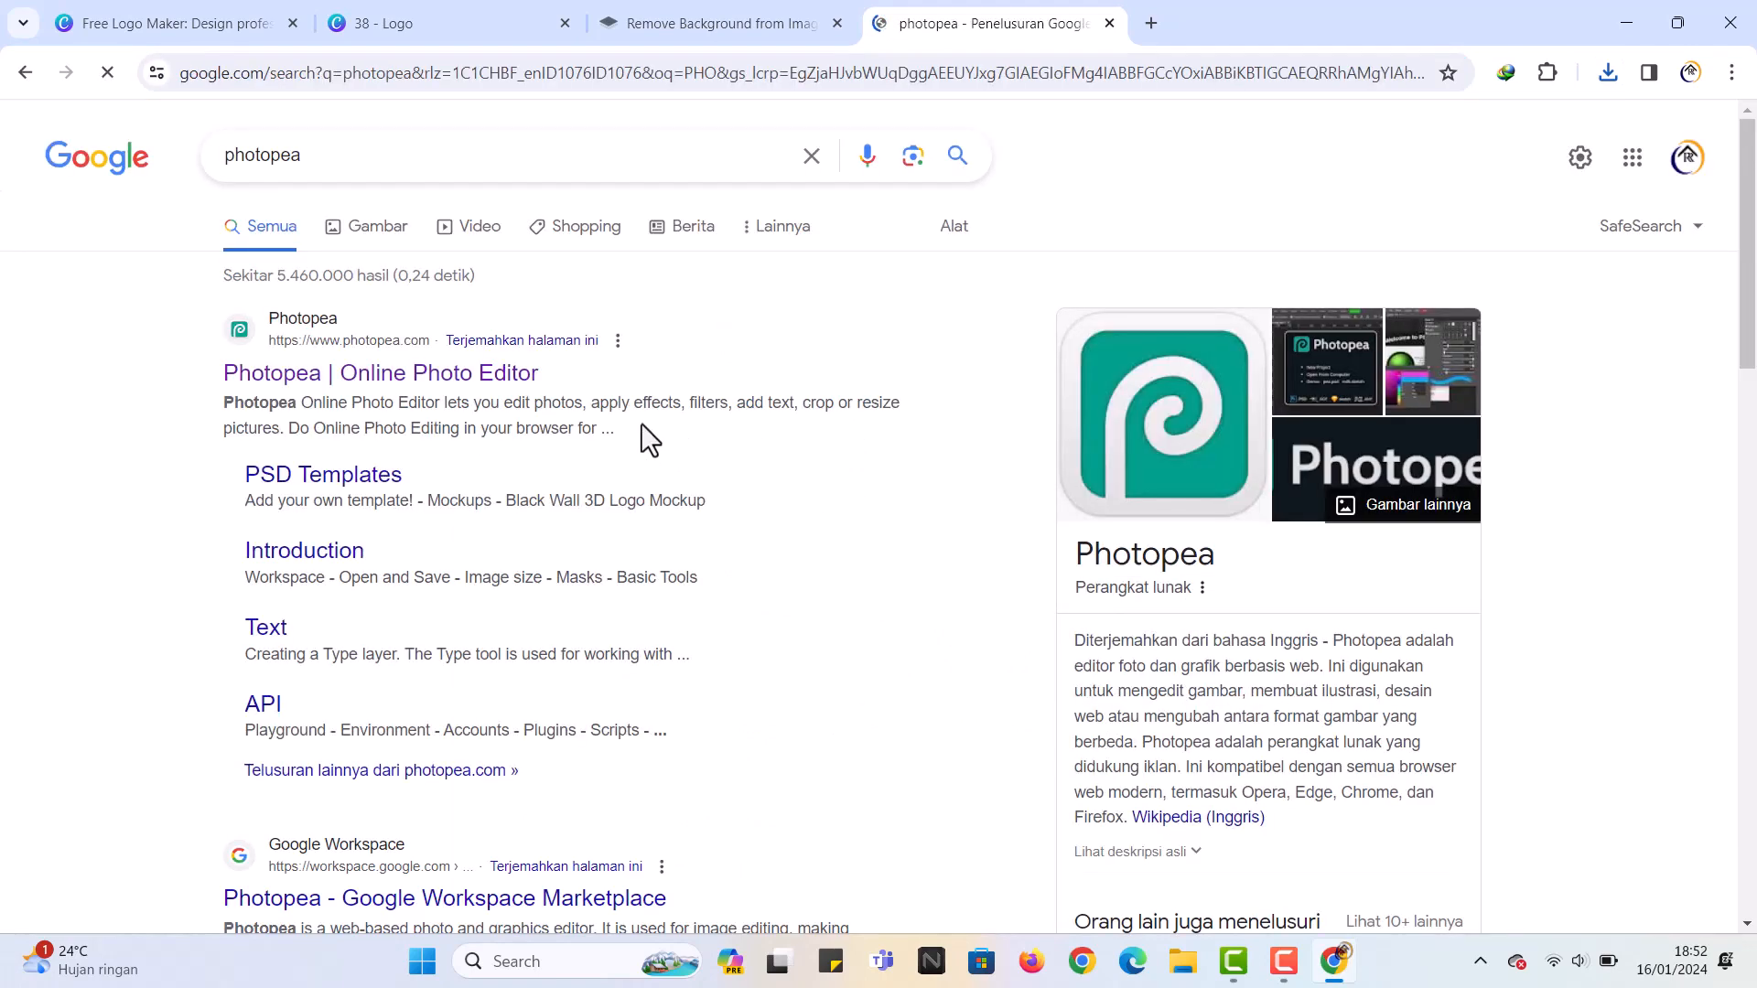
{"action": "left_click", "coordinate": [452, 374]}
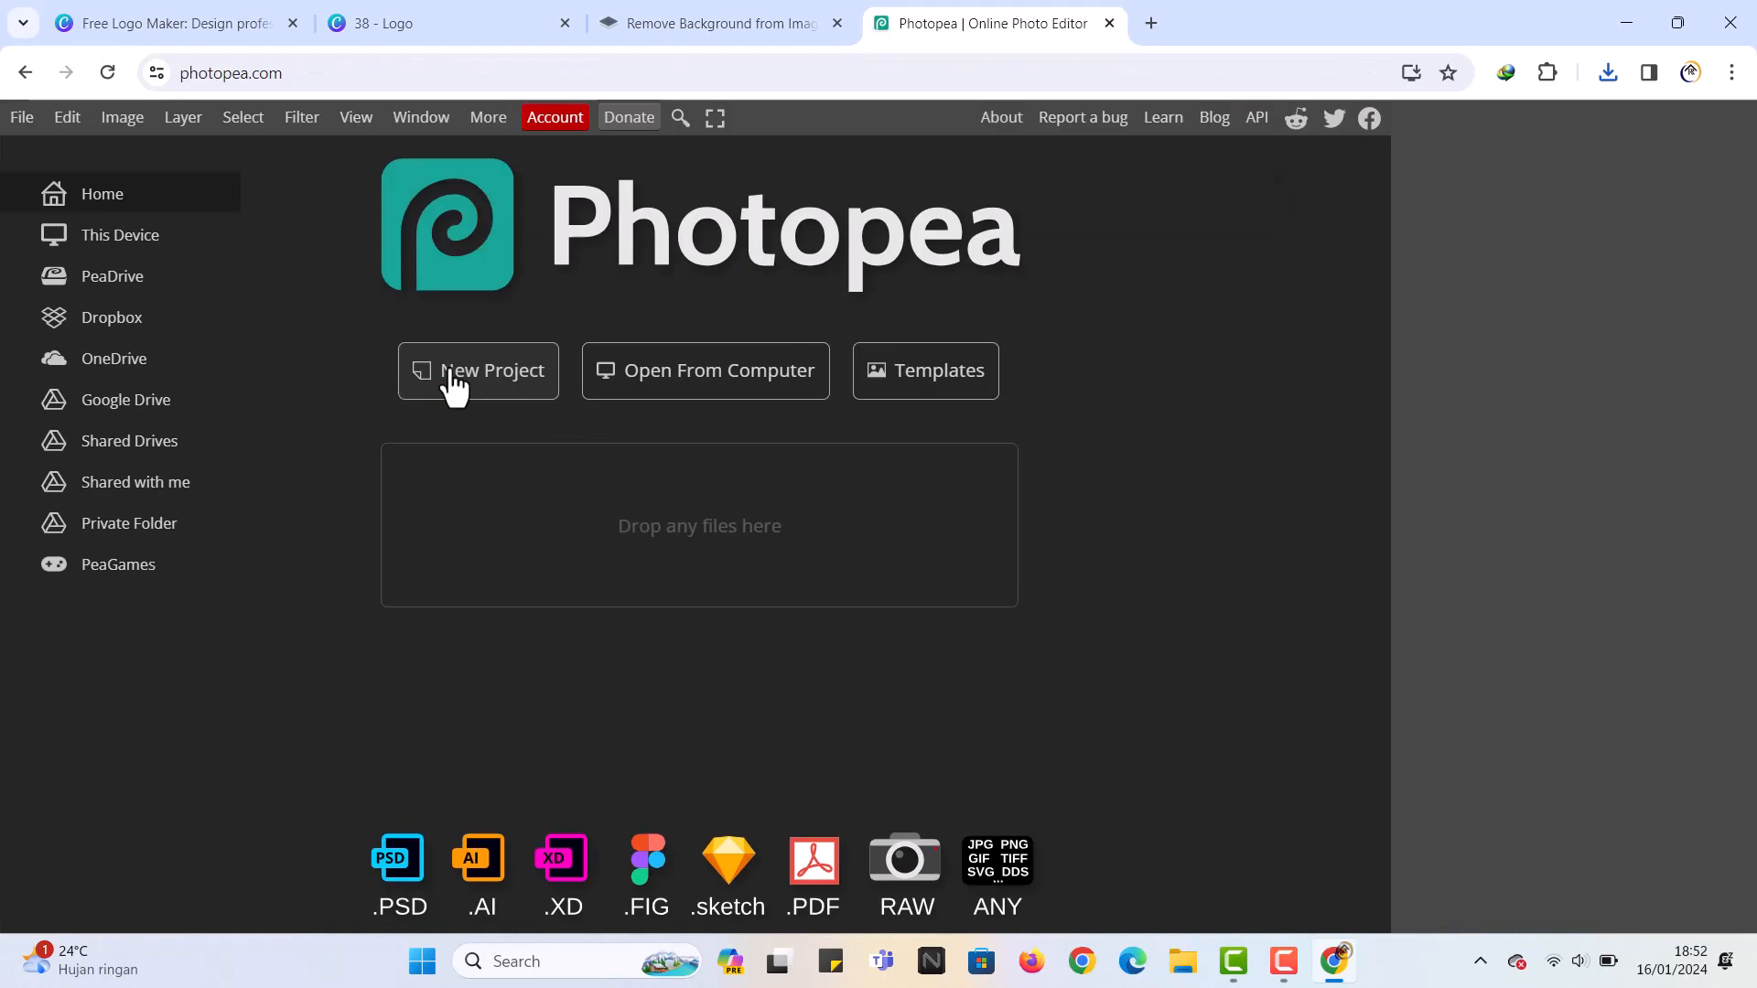
Step: Open the Green Paper Logo Mockup by 99Effect.com from the Photopea template collection
{"action": "left_click", "coordinate": [915, 395]}
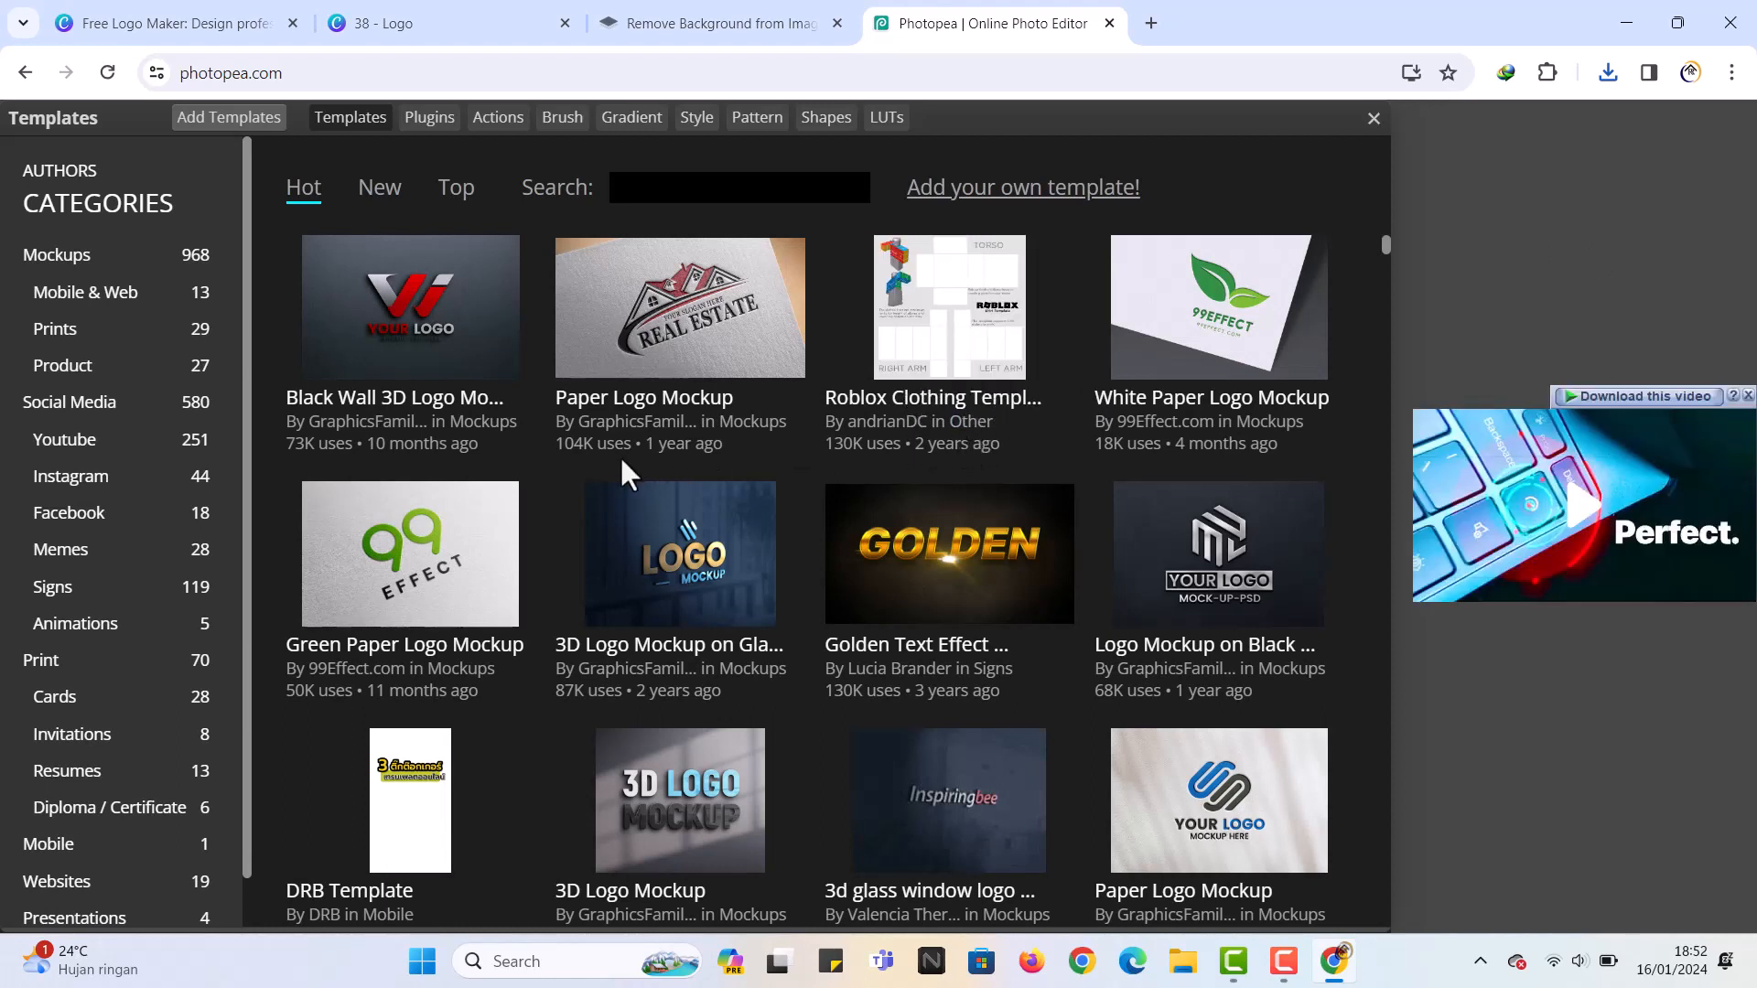
{"action": "scroll", "coordinate": [560, 485], "scroll_direction": "down", "scroll_amount": 1}
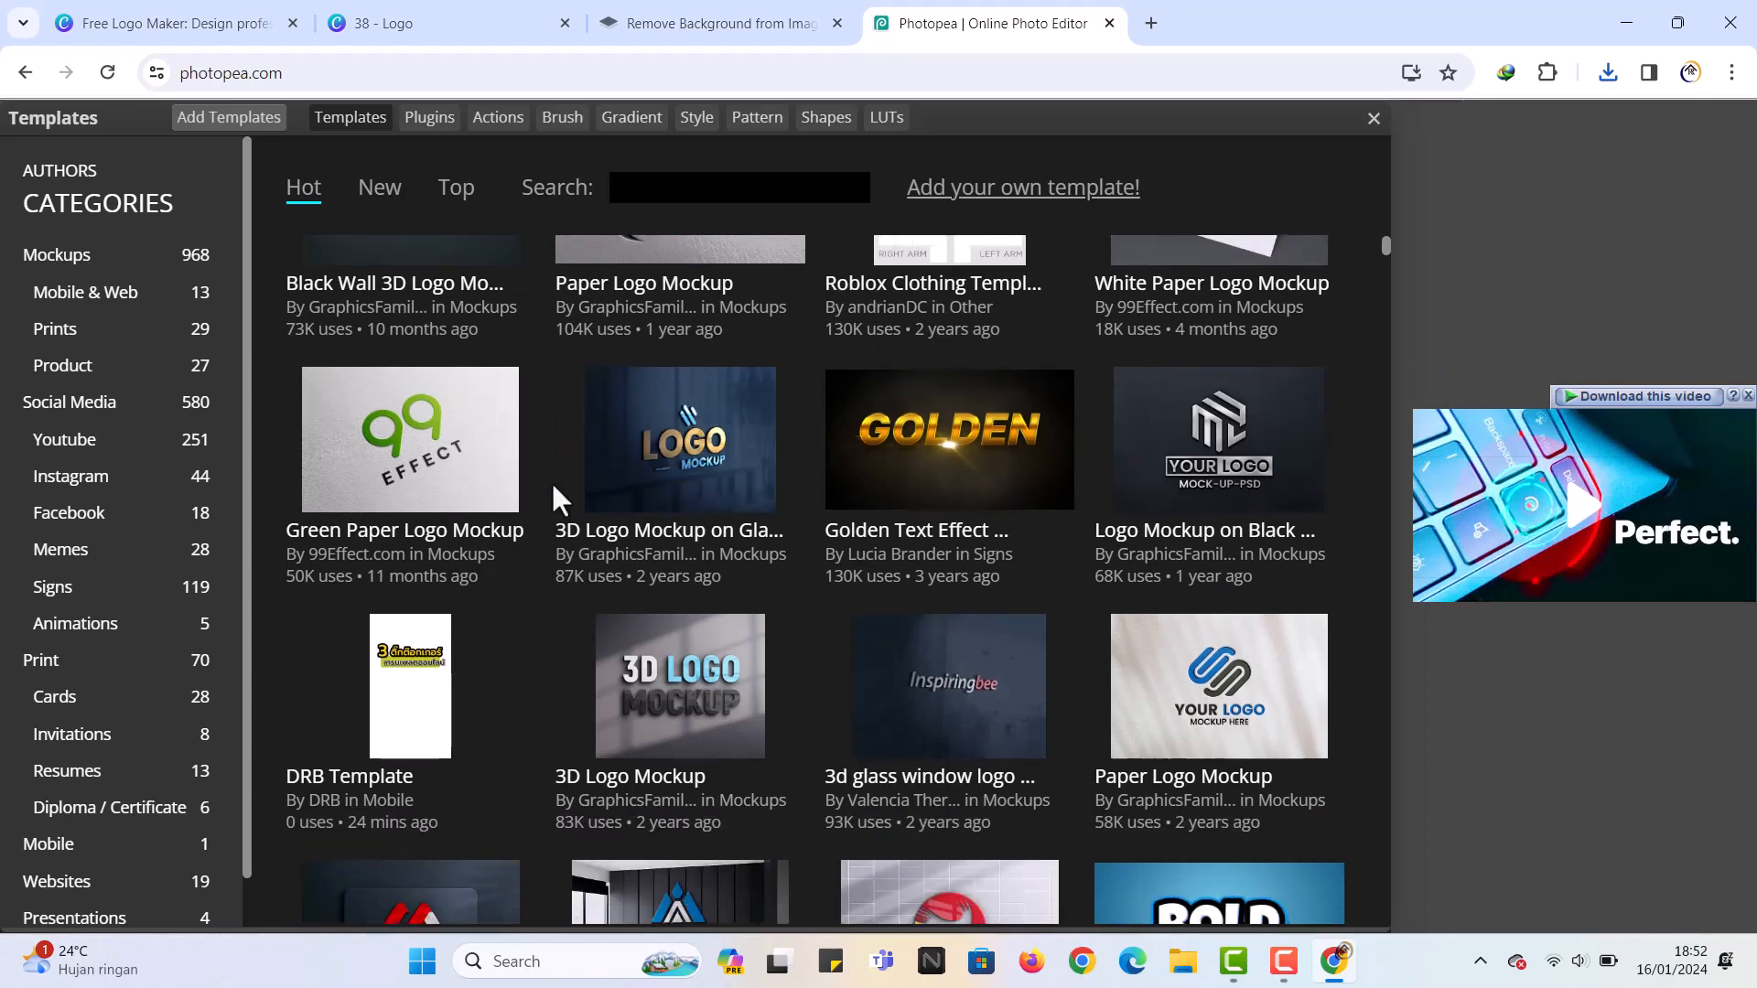
{"action": "left_click", "coordinate": [447, 472]}
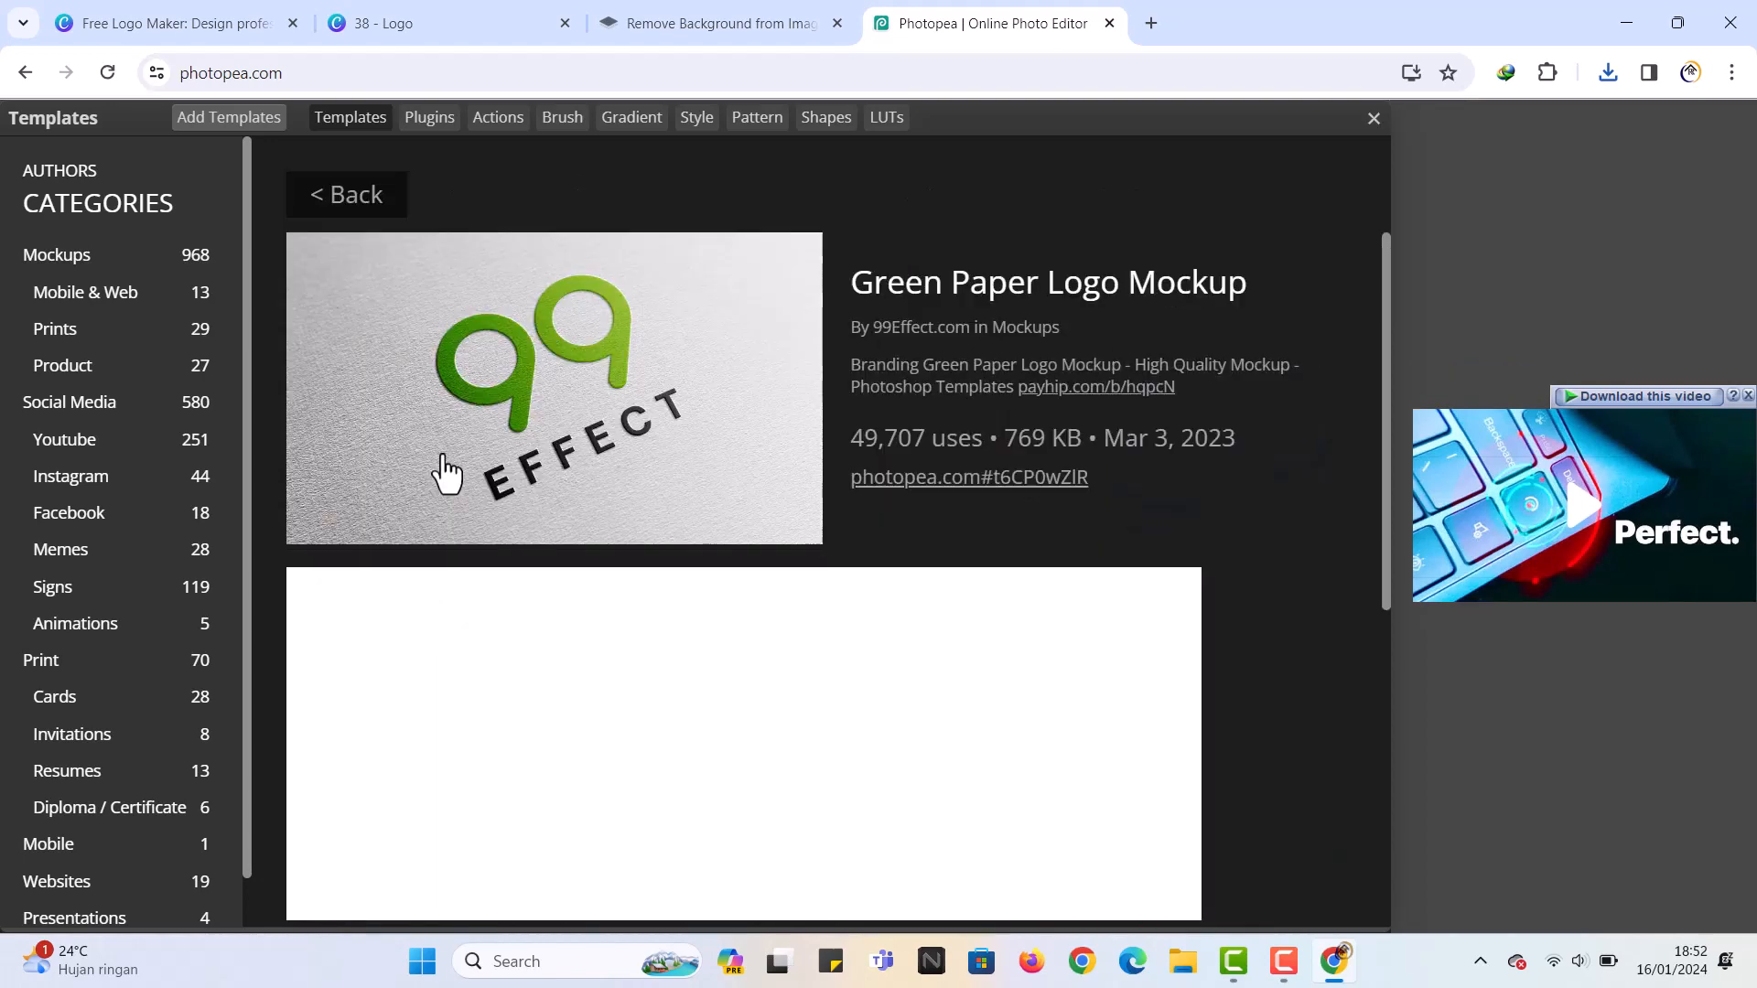
{"action": "left_click", "coordinate": [544, 383]}
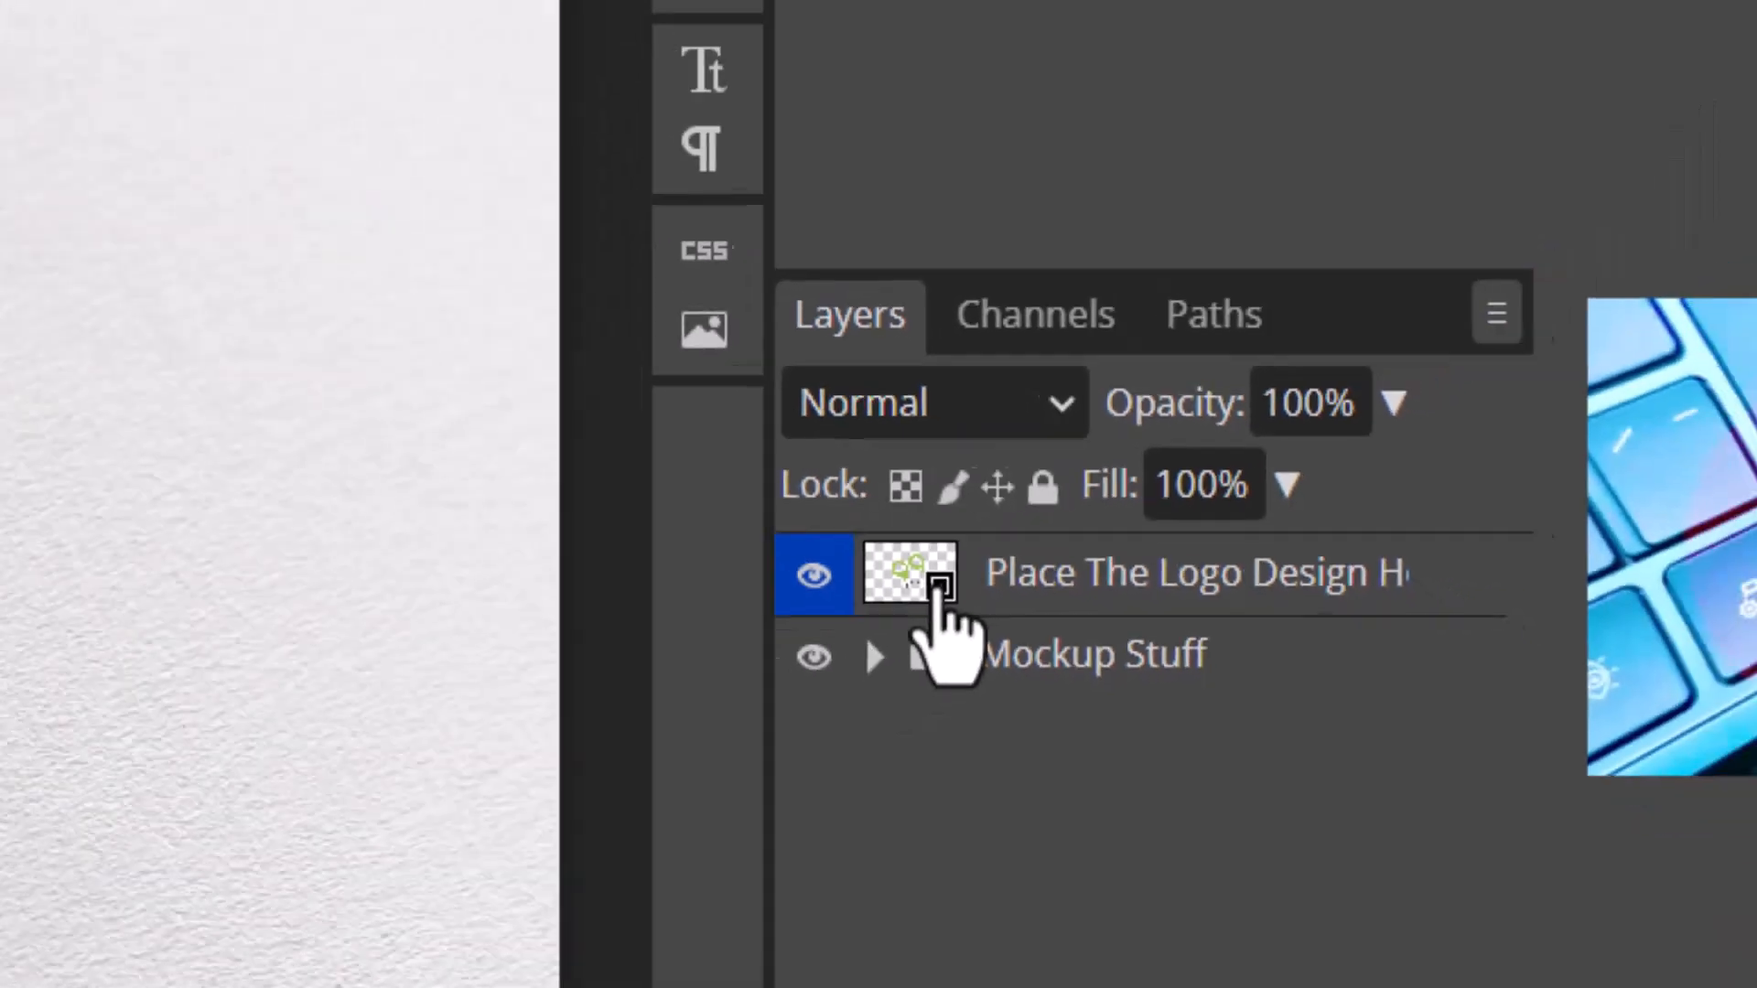
Step: Open the contents of the mockup's logo placeholder smart object and hide its 99 EFFECT artwork layer
{"action": "left_click", "coordinate": [663, 663]}
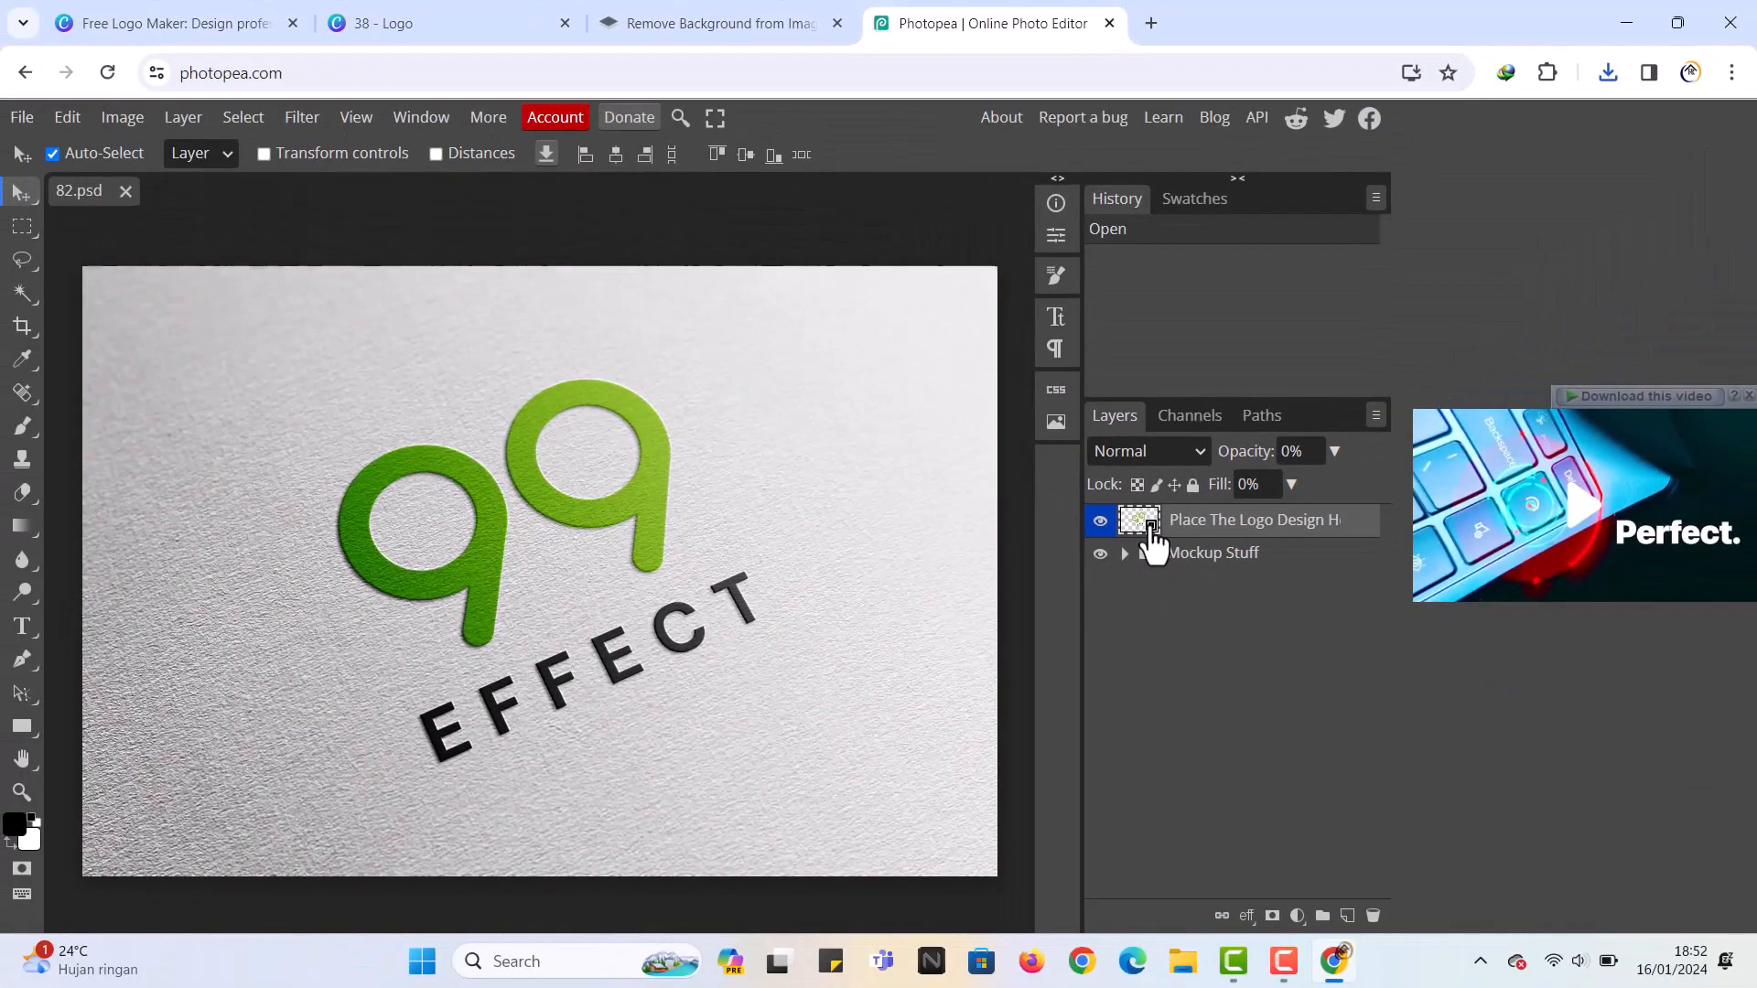
{"action": "double_click", "coordinate": [1144, 522]}
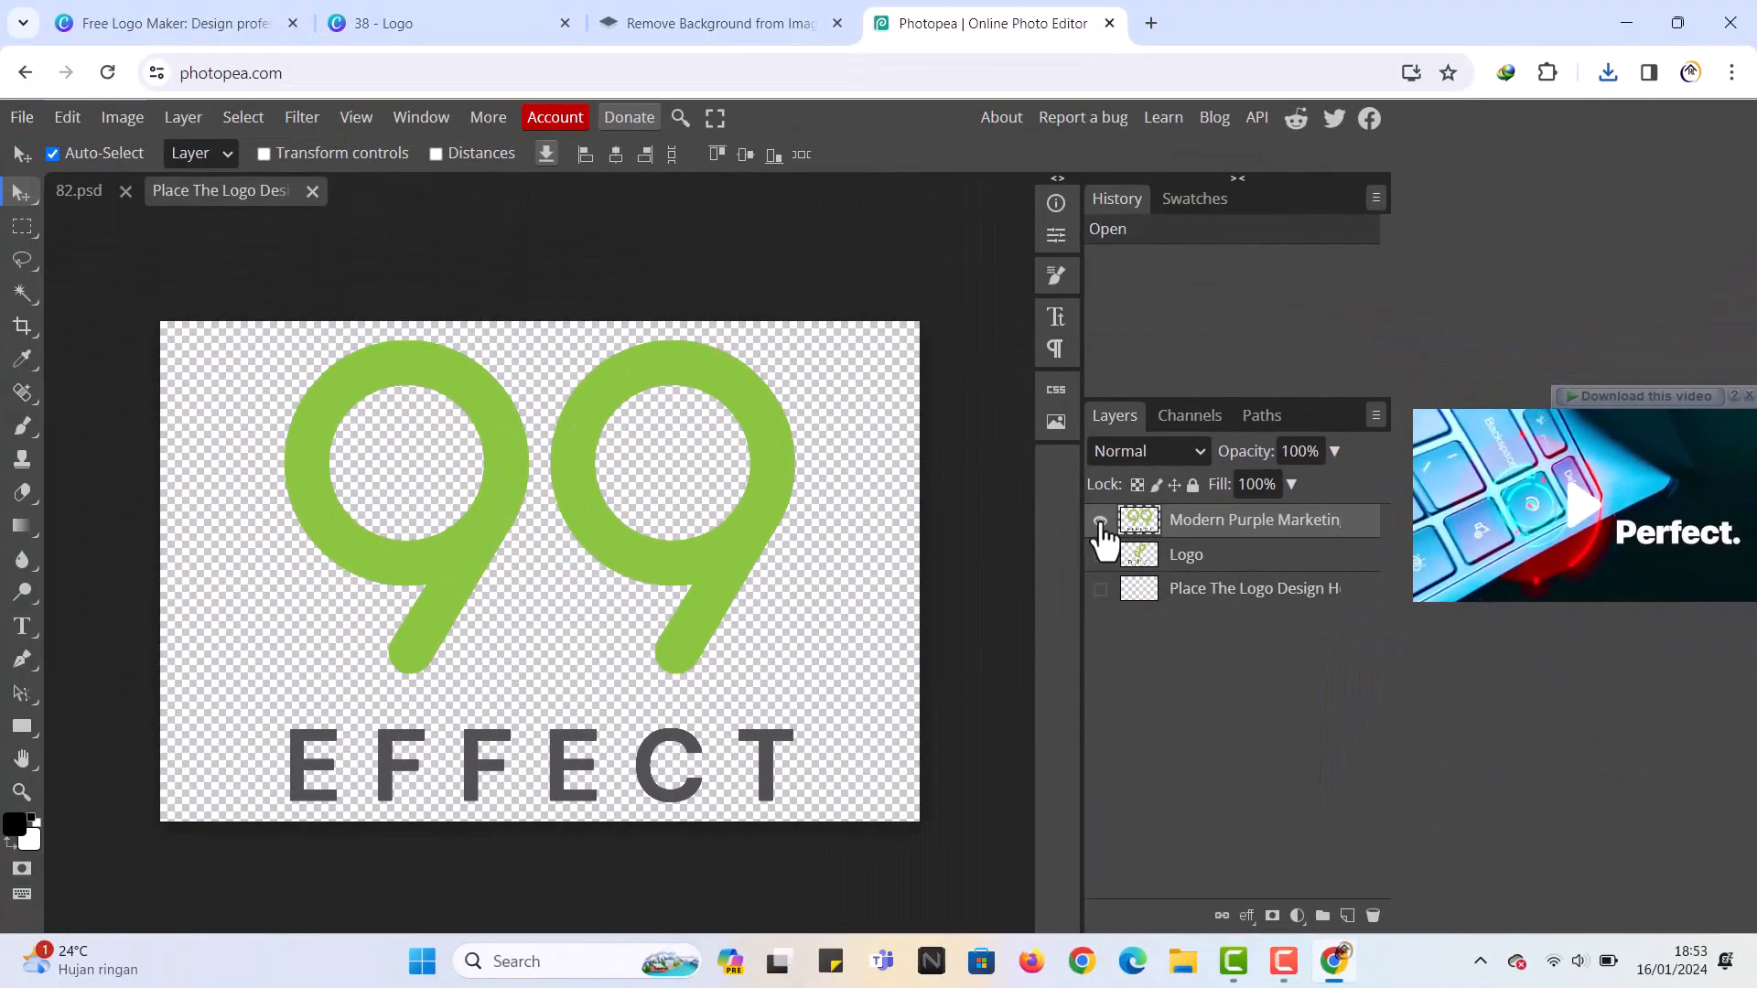
{"action": "left_click", "coordinate": [1100, 521]}
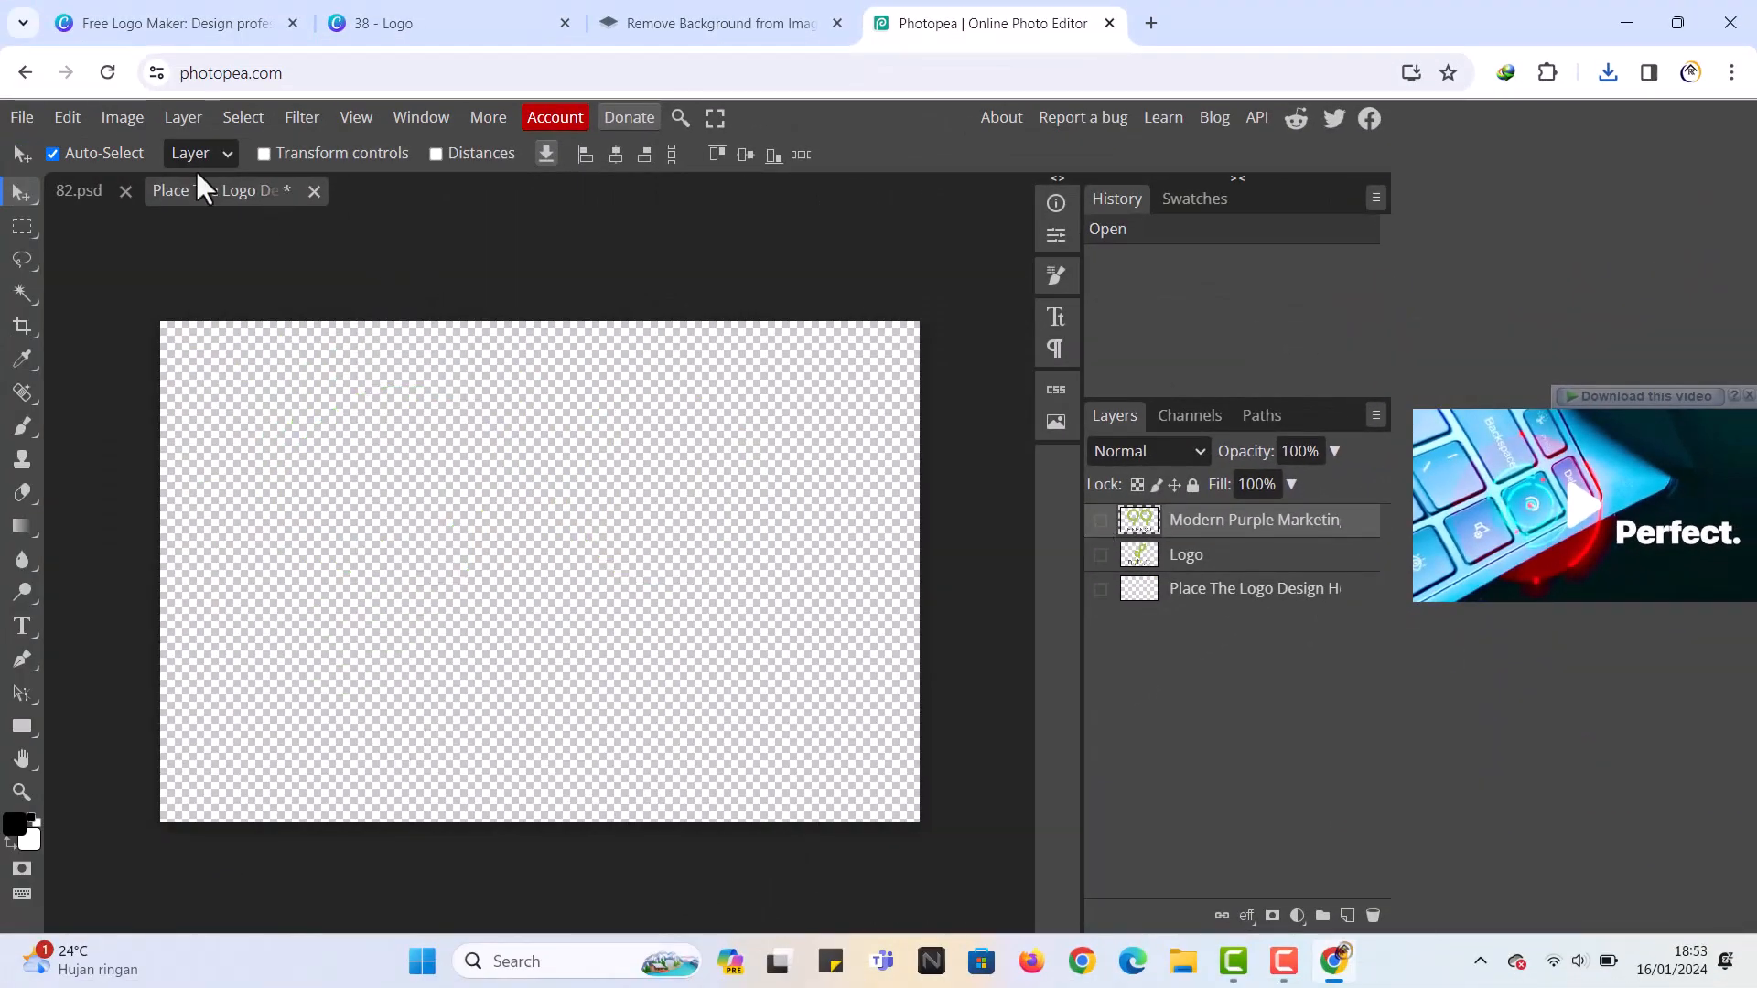
Step: Place the 38__2_-removebg-preview image from Downloads into the mockup's logo smart object
{"action": "left_click", "coordinate": [29, 116]}
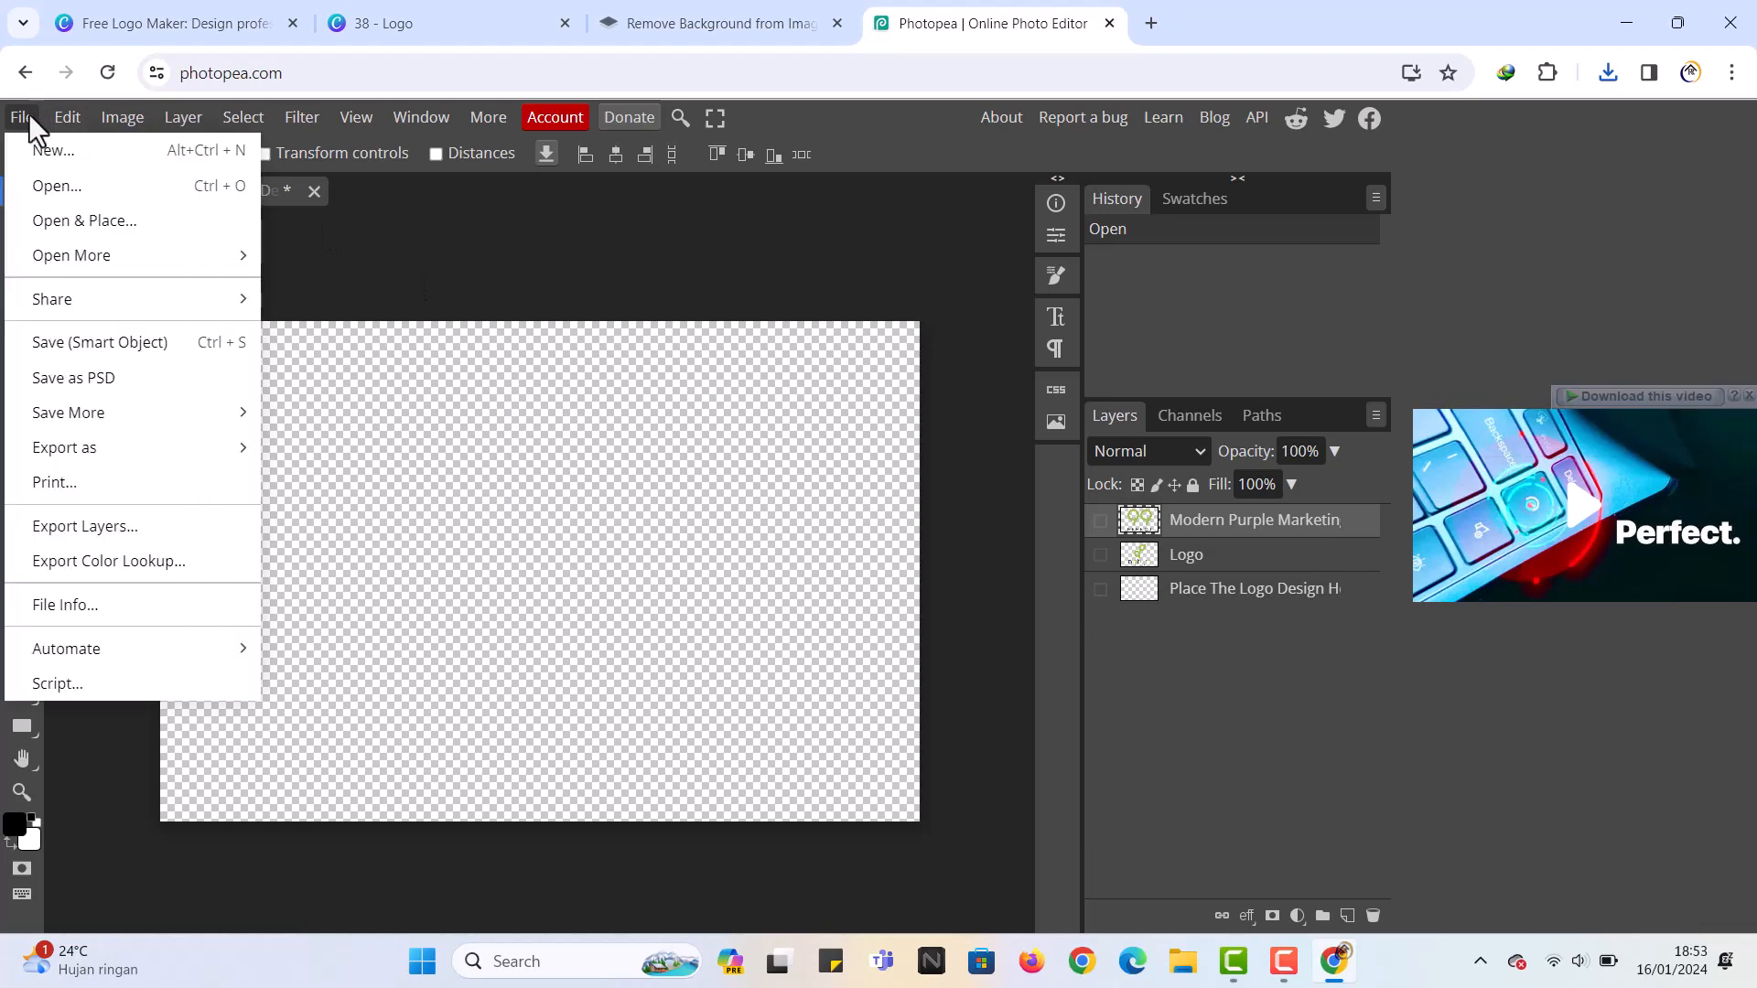
{"action": "left_click", "coordinate": [87, 220]}
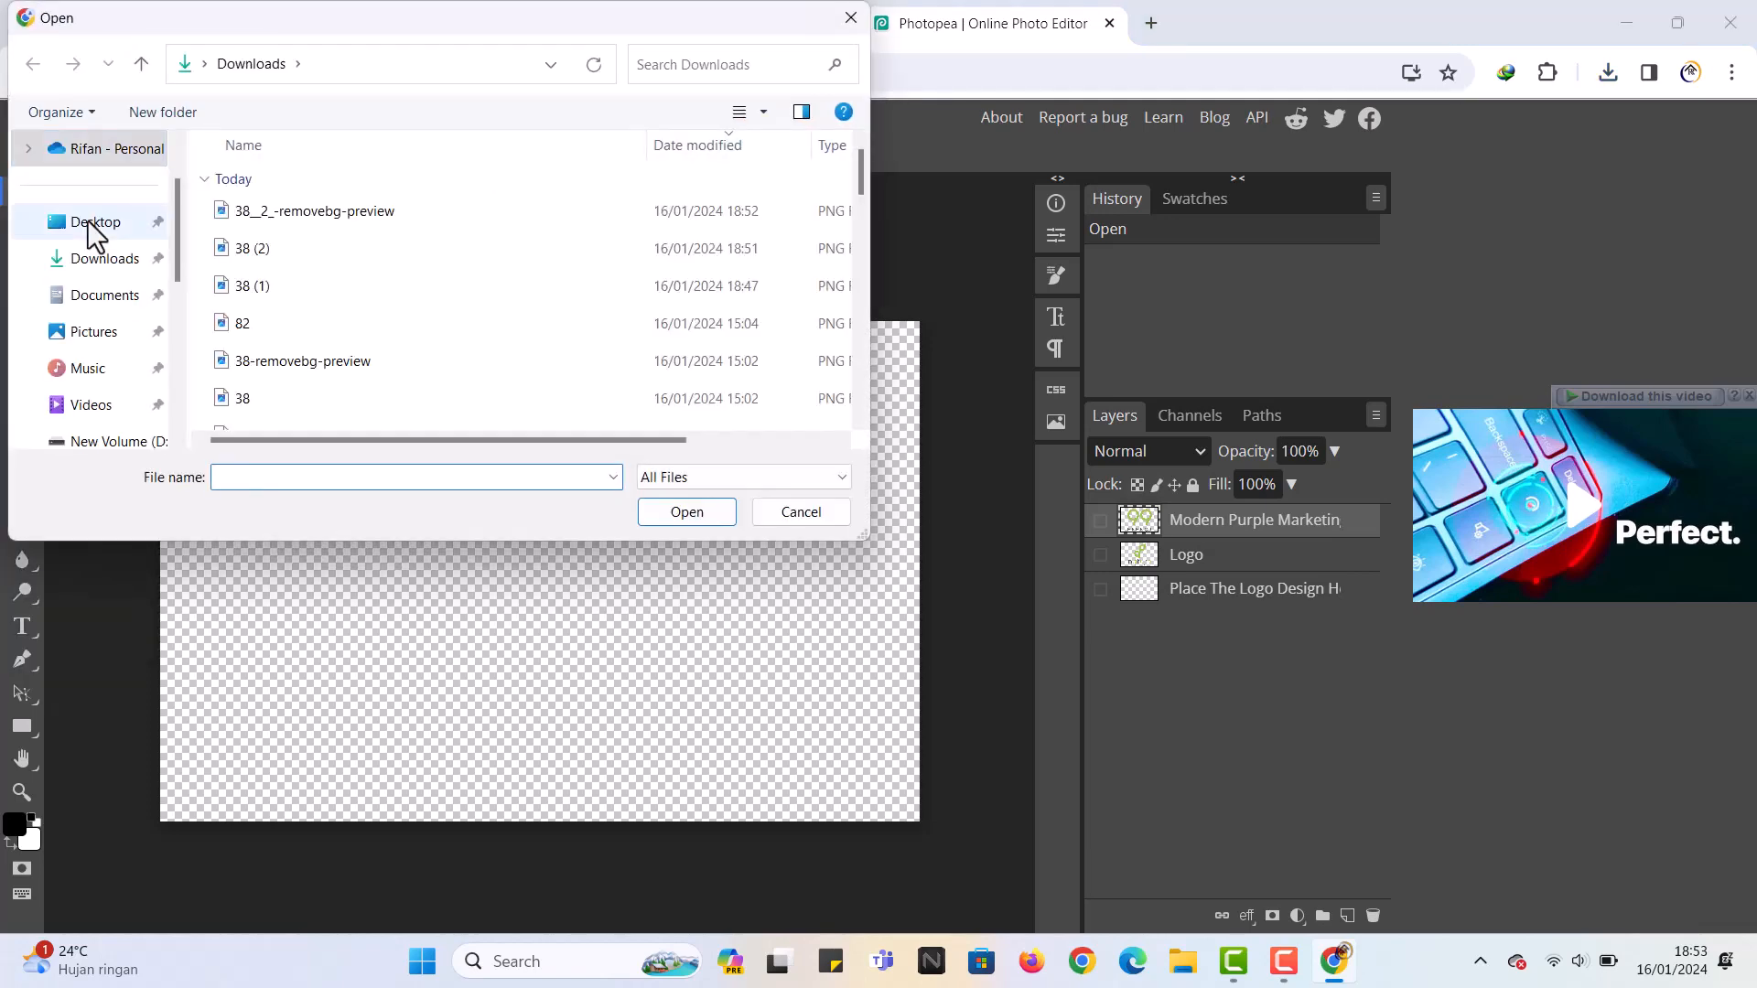
{"action": "left_click", "coordinate": [365, 229]}
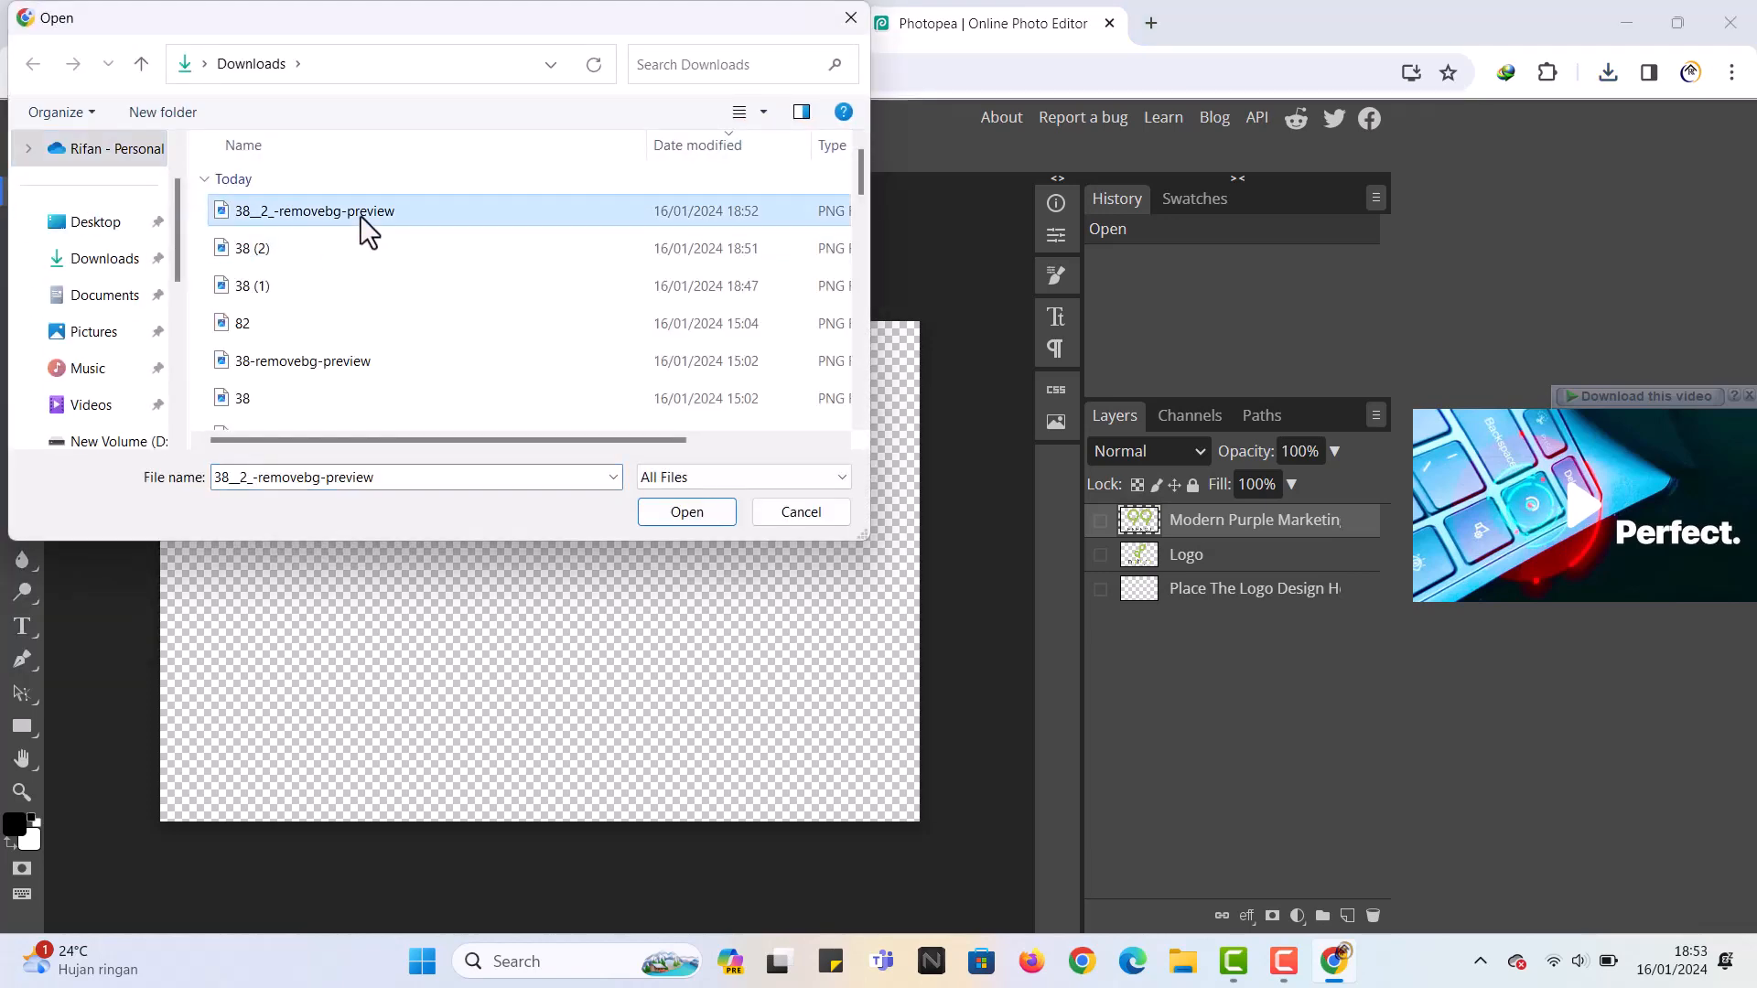
{"action": "left_click", "coordinate": [686, 512]}
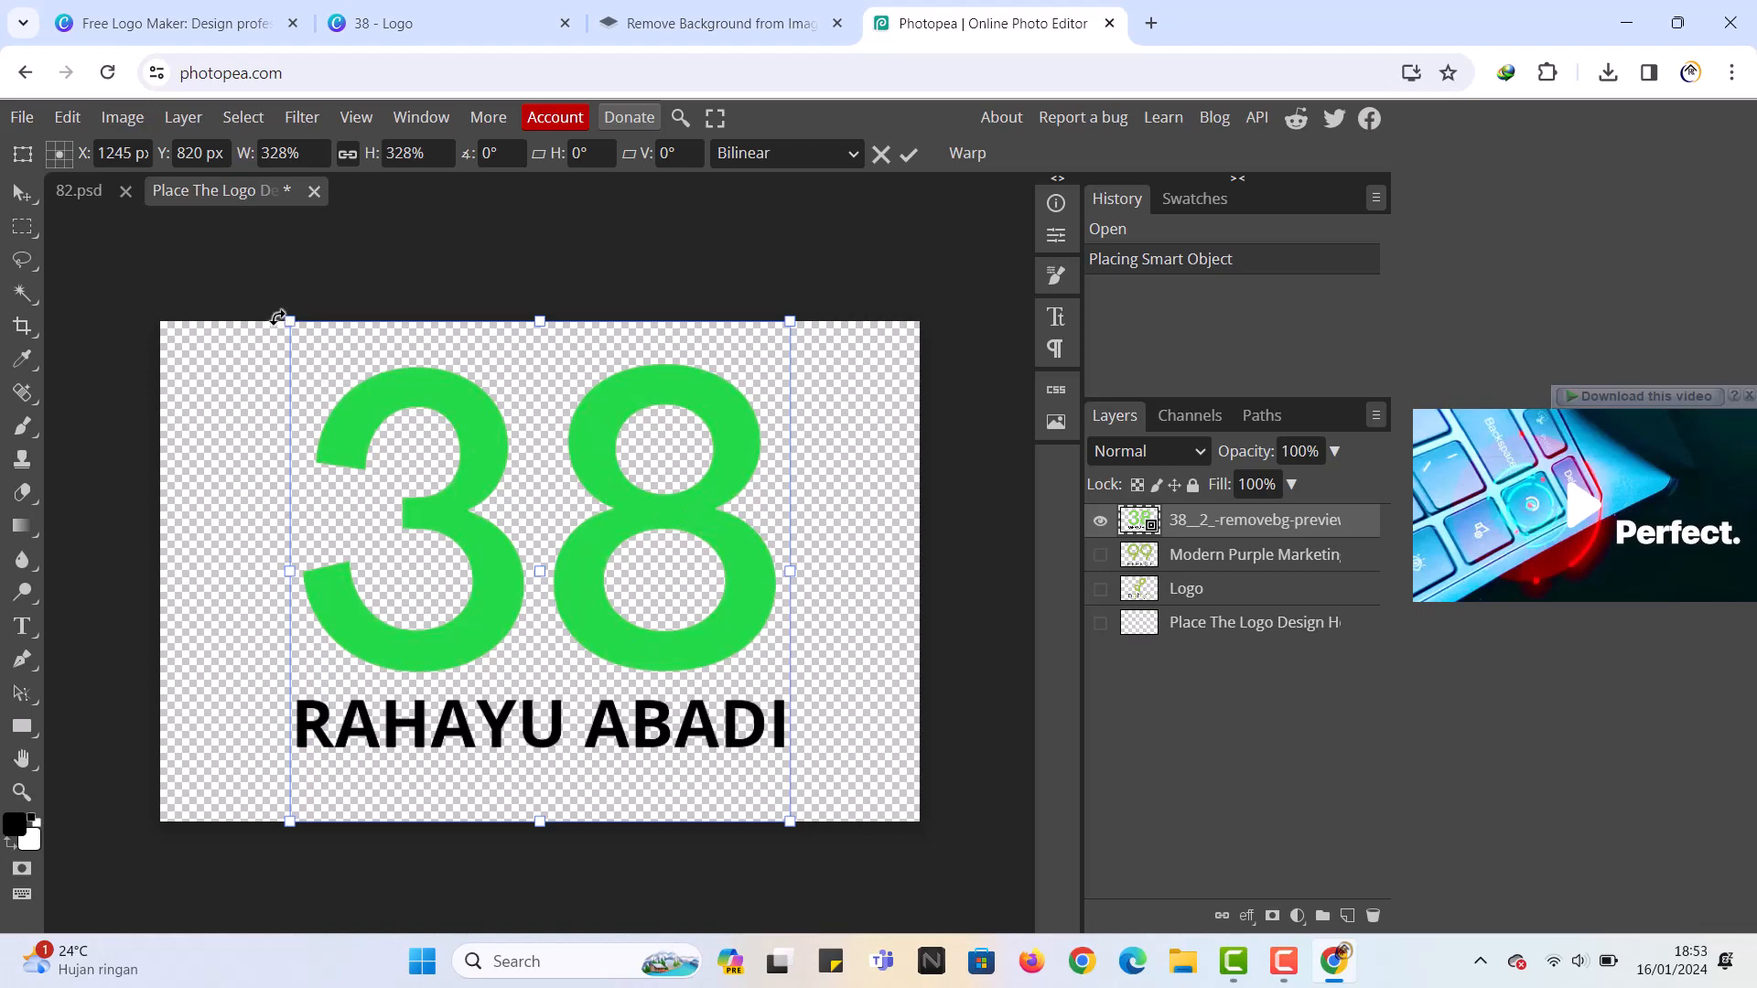
Step: Enlarge the placed 38 RAHAYU ABADI logo to about 419% and centre it horizontally so its artwork fills the canvas height
{"action": "left_click_drag", "start_coordinate": [291, 325], "coordinate": [243, 282]}
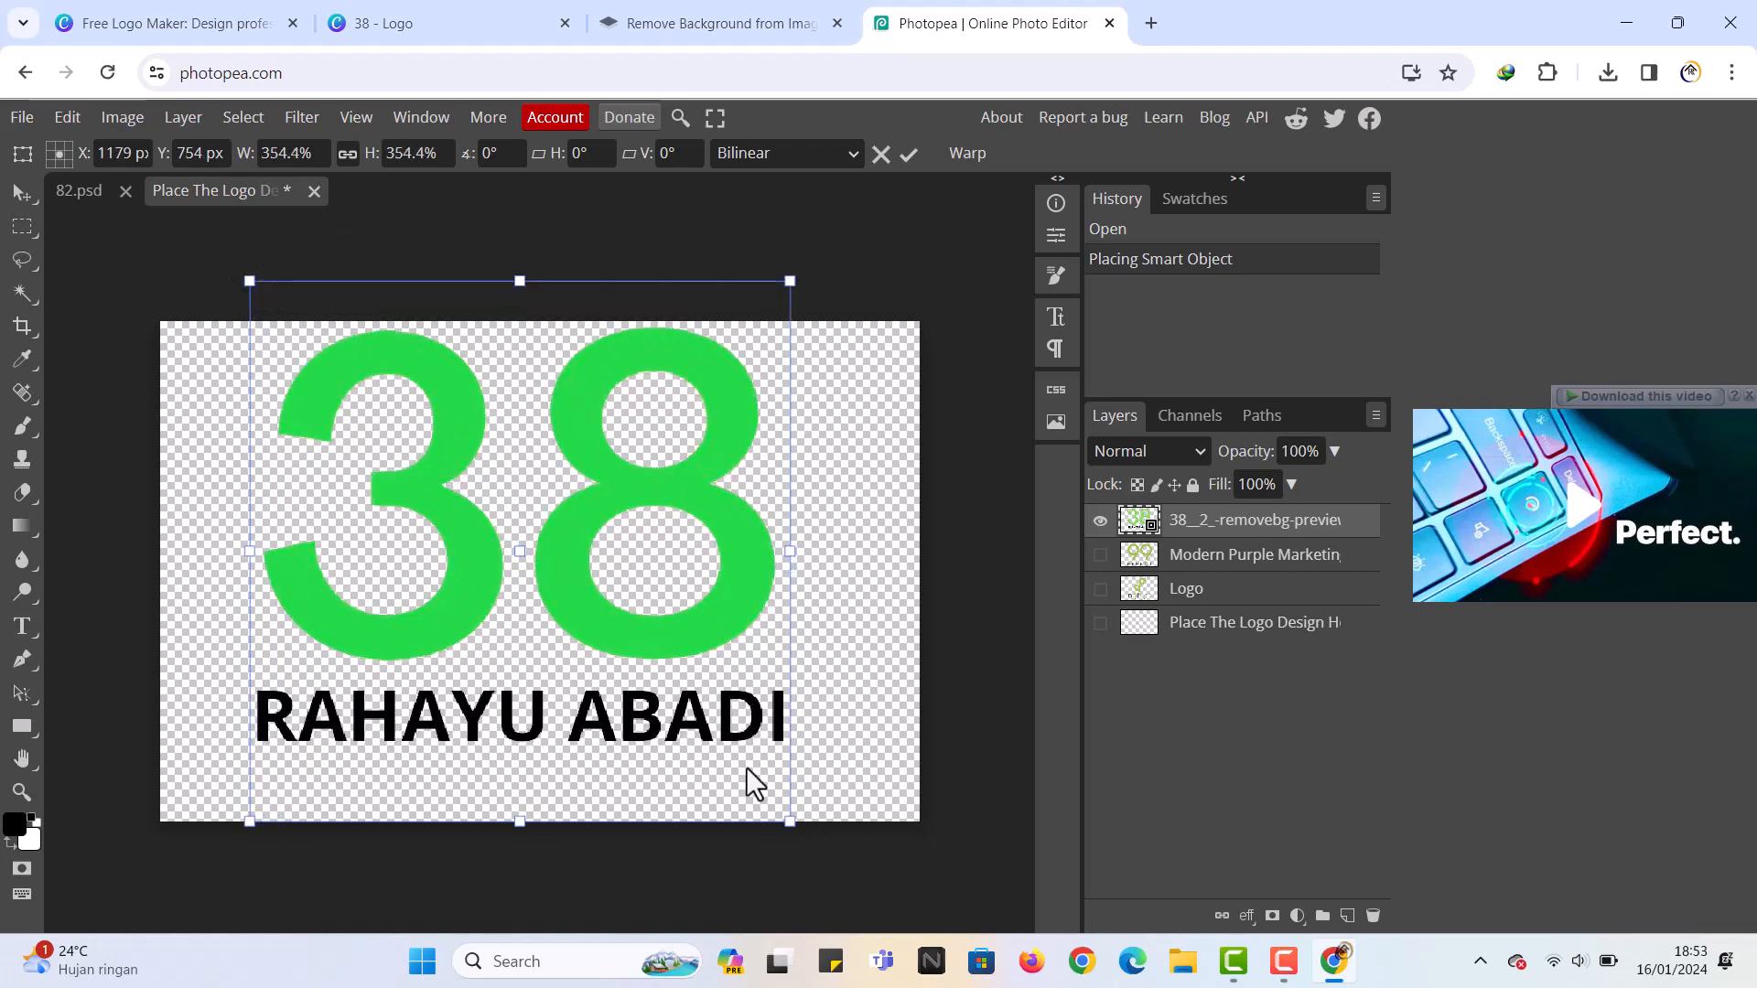
{"action": "left_click_drag", "start_coordinate": [791, 823], "coordinate": [879, 898]}
{"action": "mouse_move", "coordinate": [628, 599]}
{"action": "left_mouse_down"}
{"action": "mouse_move", "coordinate": [598, 602]}
{"action": "mouse_move", "coordinate": [602, 585]}
{"action": "mouse_move", "coordinate": [602, 603]}
{"action": "left_mouse_up"}
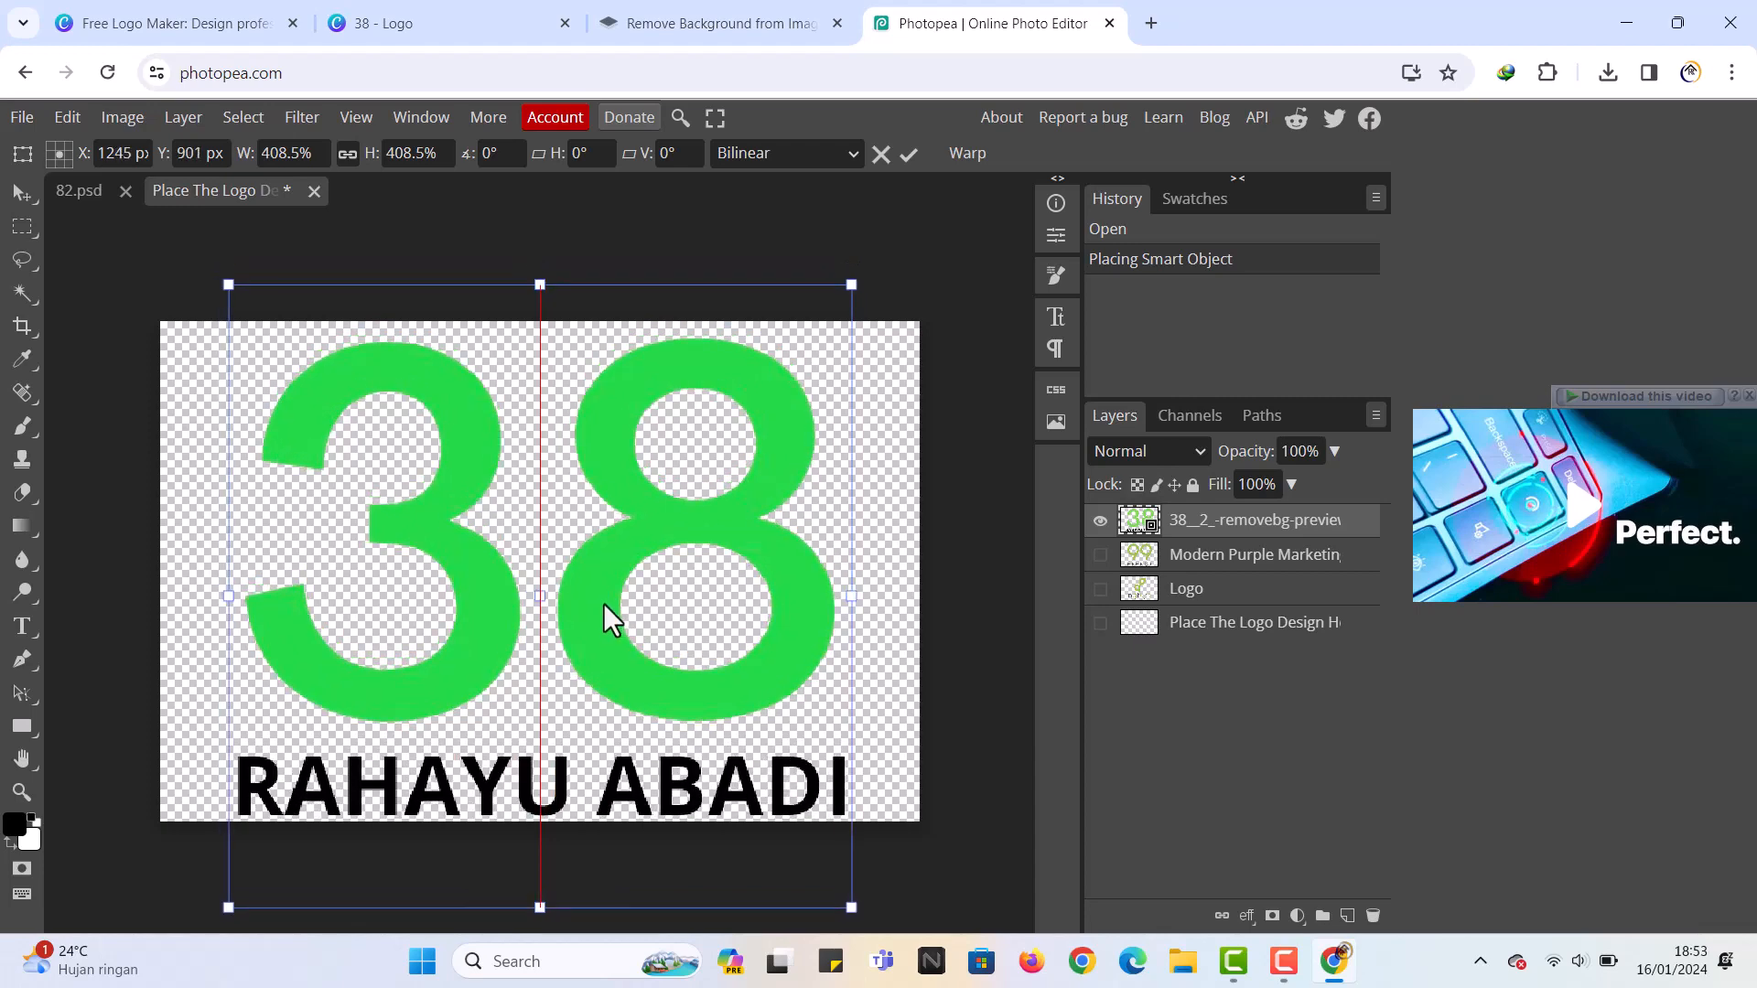
{"action": "left_click_drag", "start_coordinate": [229, 285], "coordinate": [213, 270]}
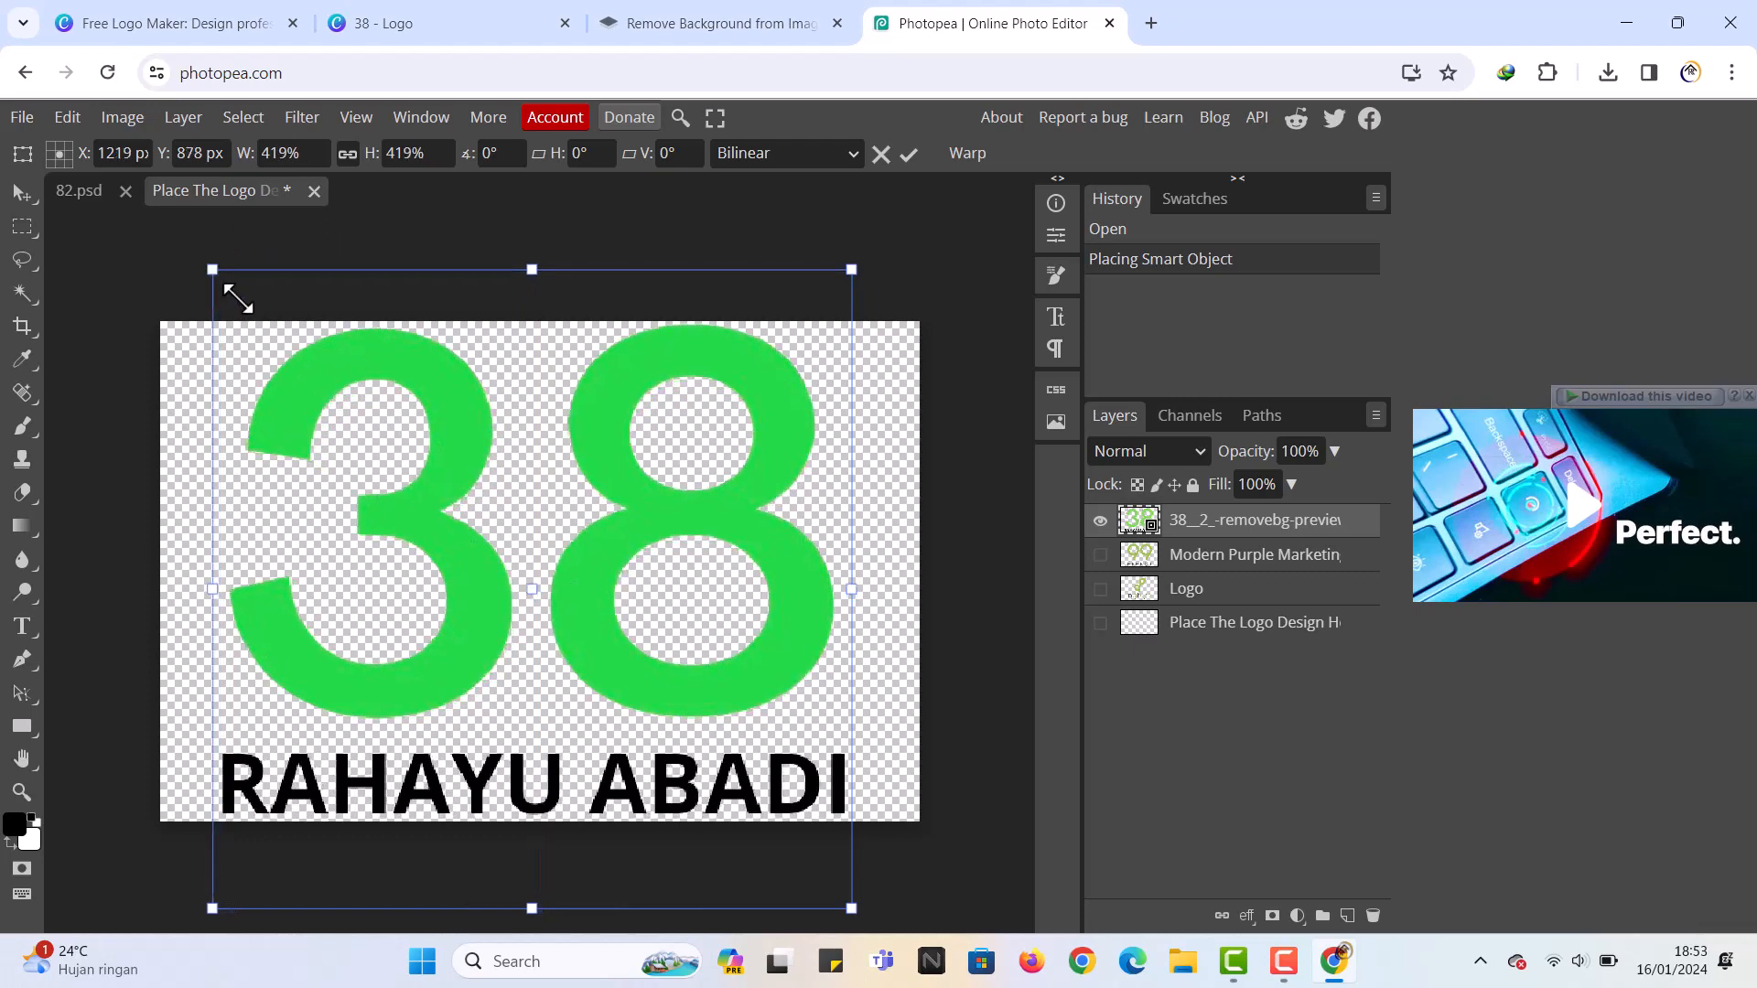
{"action": "left_click_drag", "start_coordinate": [660, 524], "coordinate": [671, 526]}
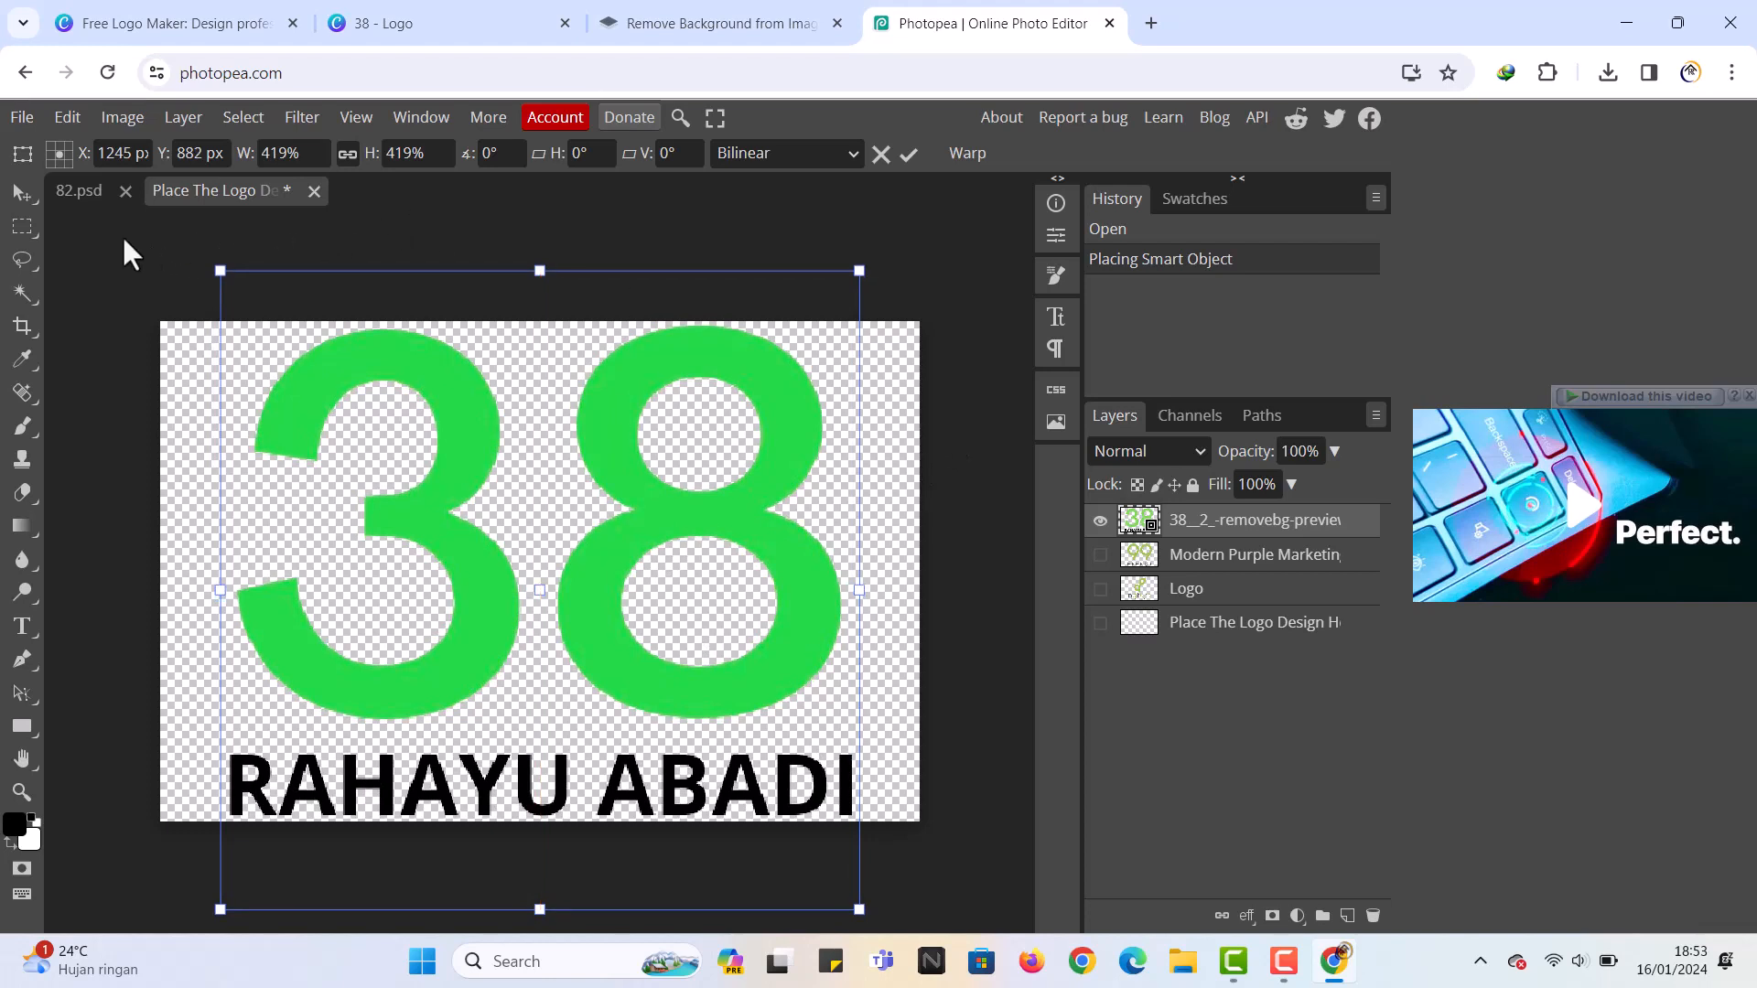
Step: Save the logo smart object and return to the 82.psd mockup document
{"action": "left_click", "coordinate": [26, 113]}
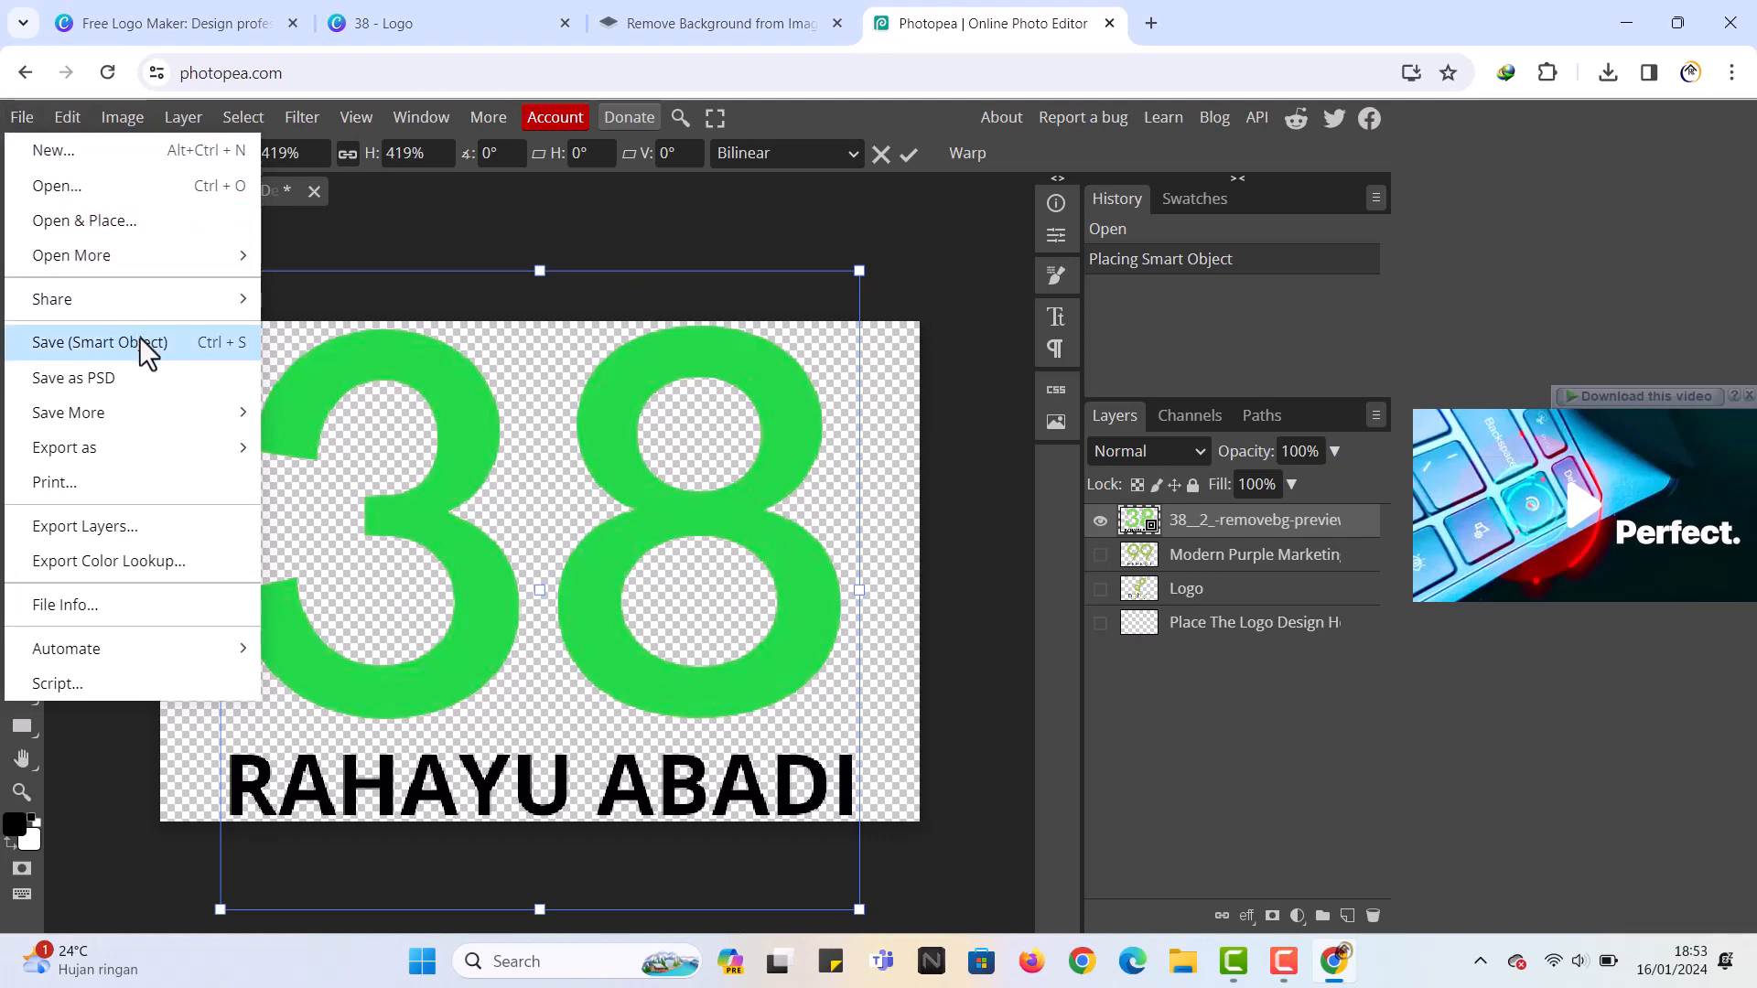
{"action": "left_click", "coordinate": [216, 348]}
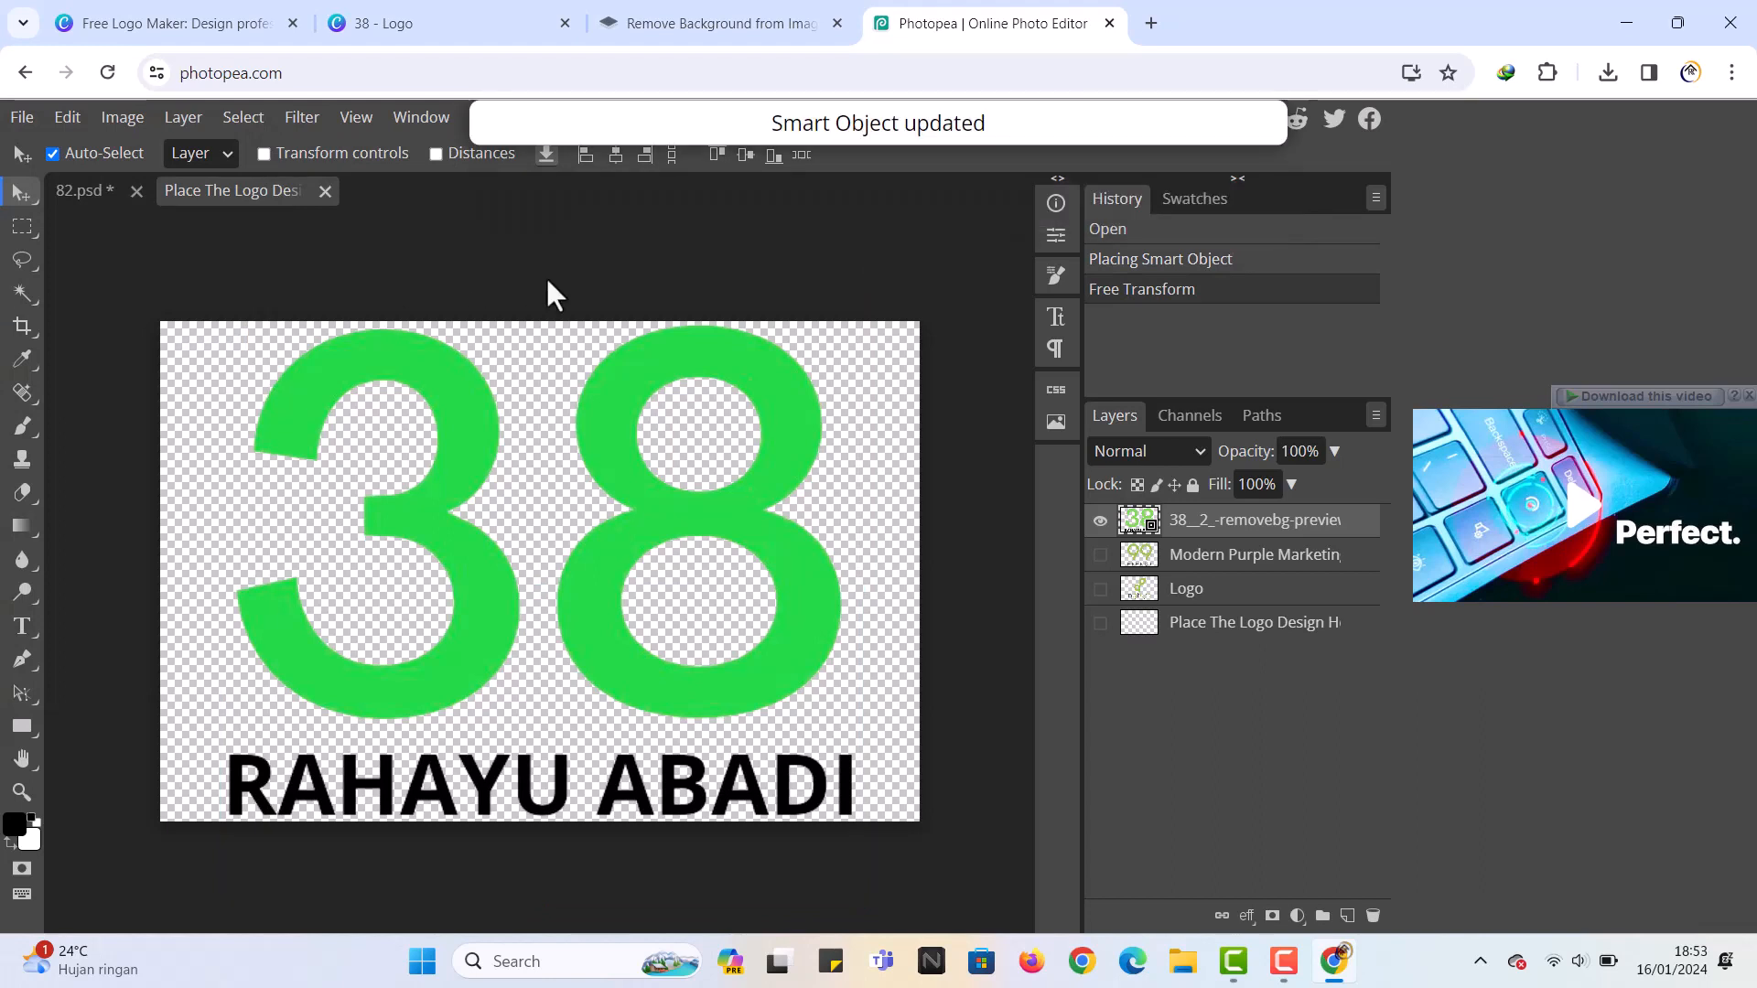
{"action": "left_click", "coordinate": [92, 190]}
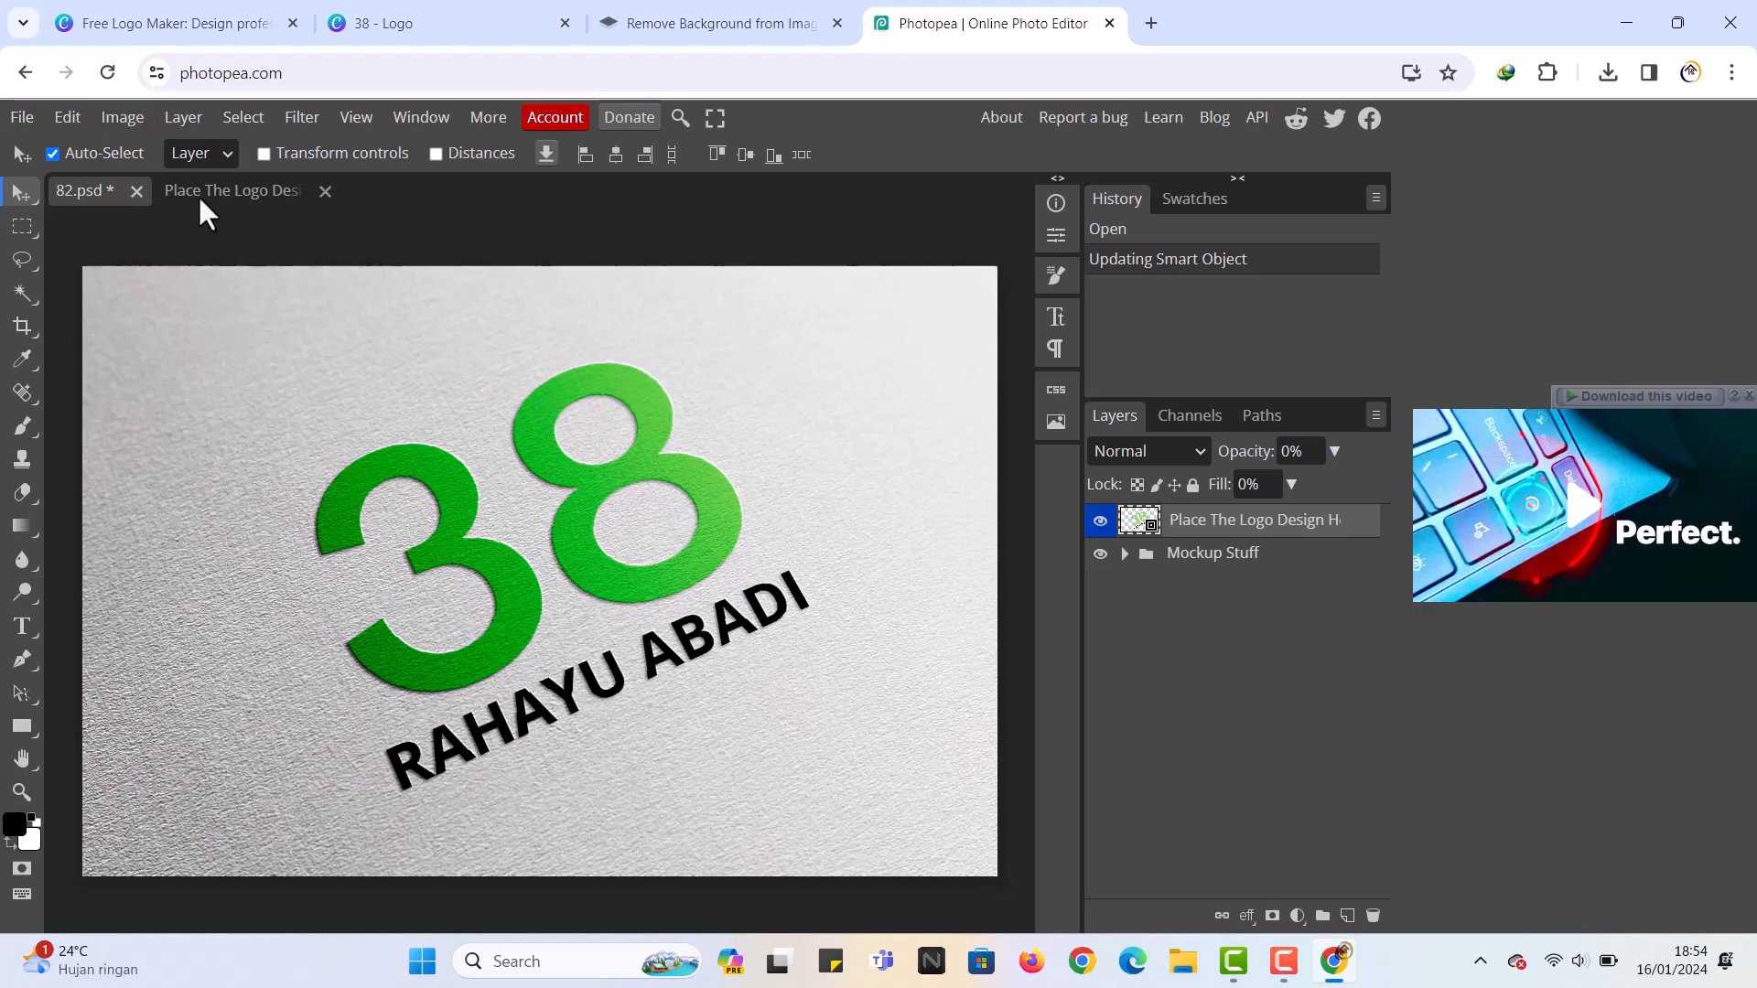
Step: Export the mockup as a 1500 × 1000 px PNG at 100% quality, named 82 RAHAYU ABADI
{"action": "left_click", "coordinate": [20, 117]}
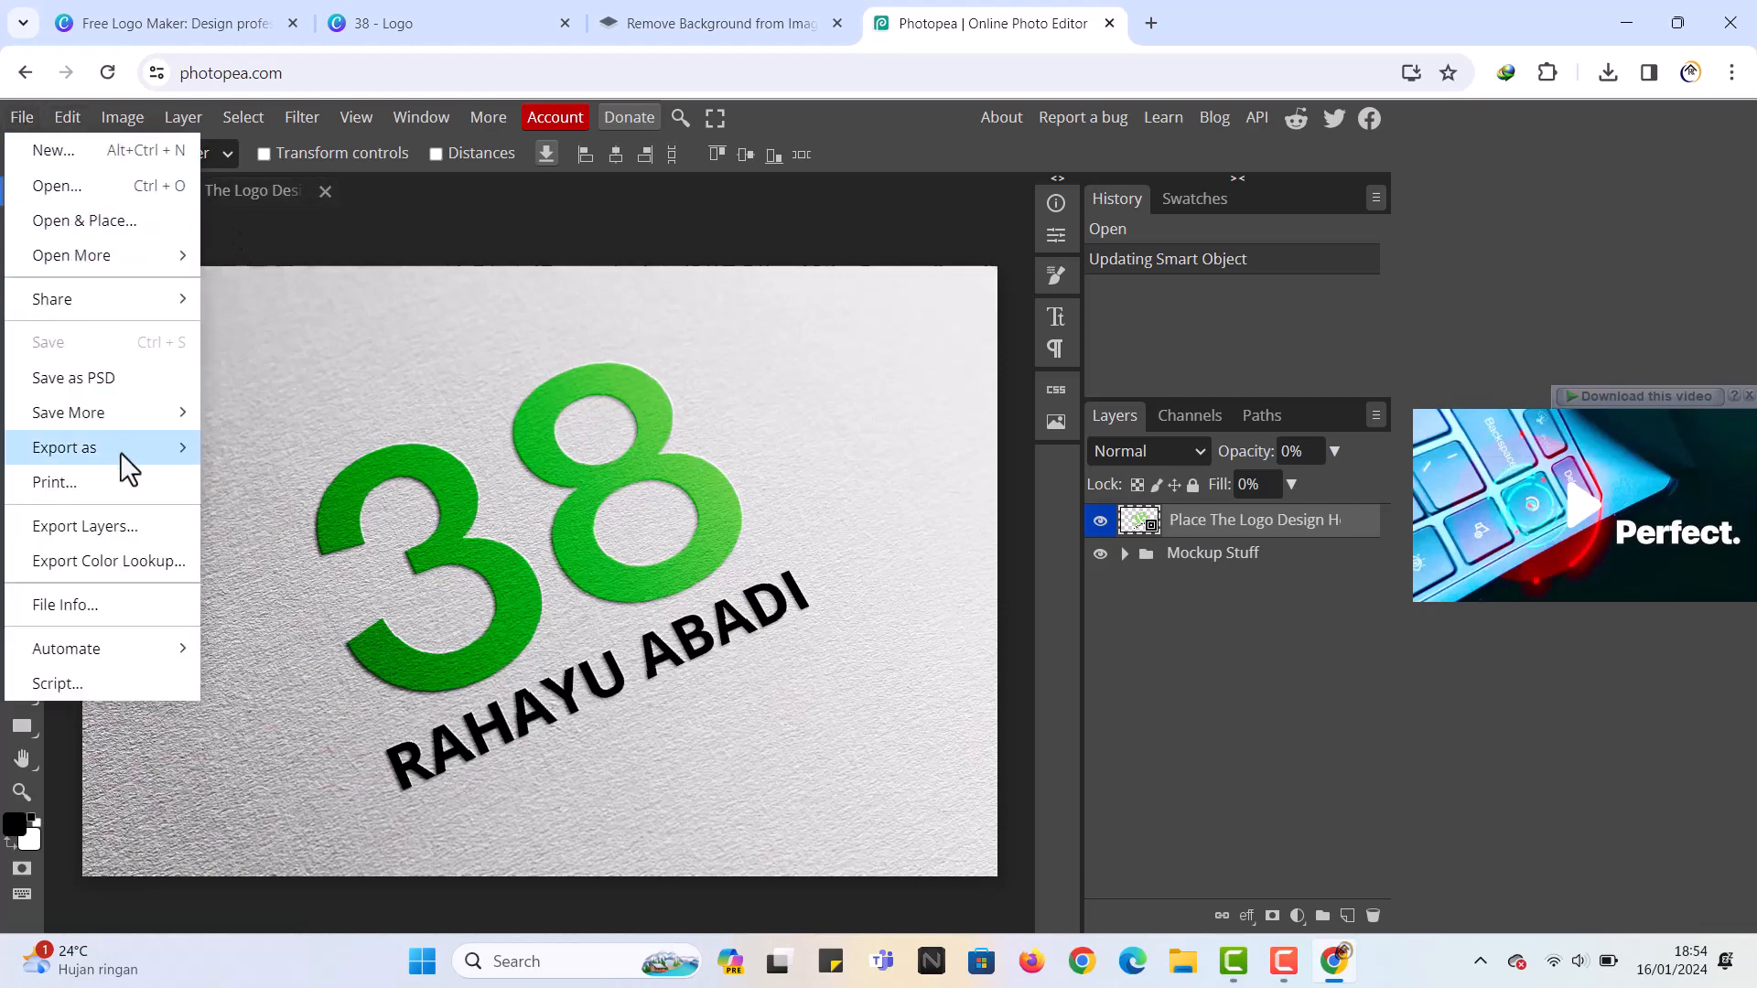
{"action": "mouse_move", "coordinate": [119, 452]}
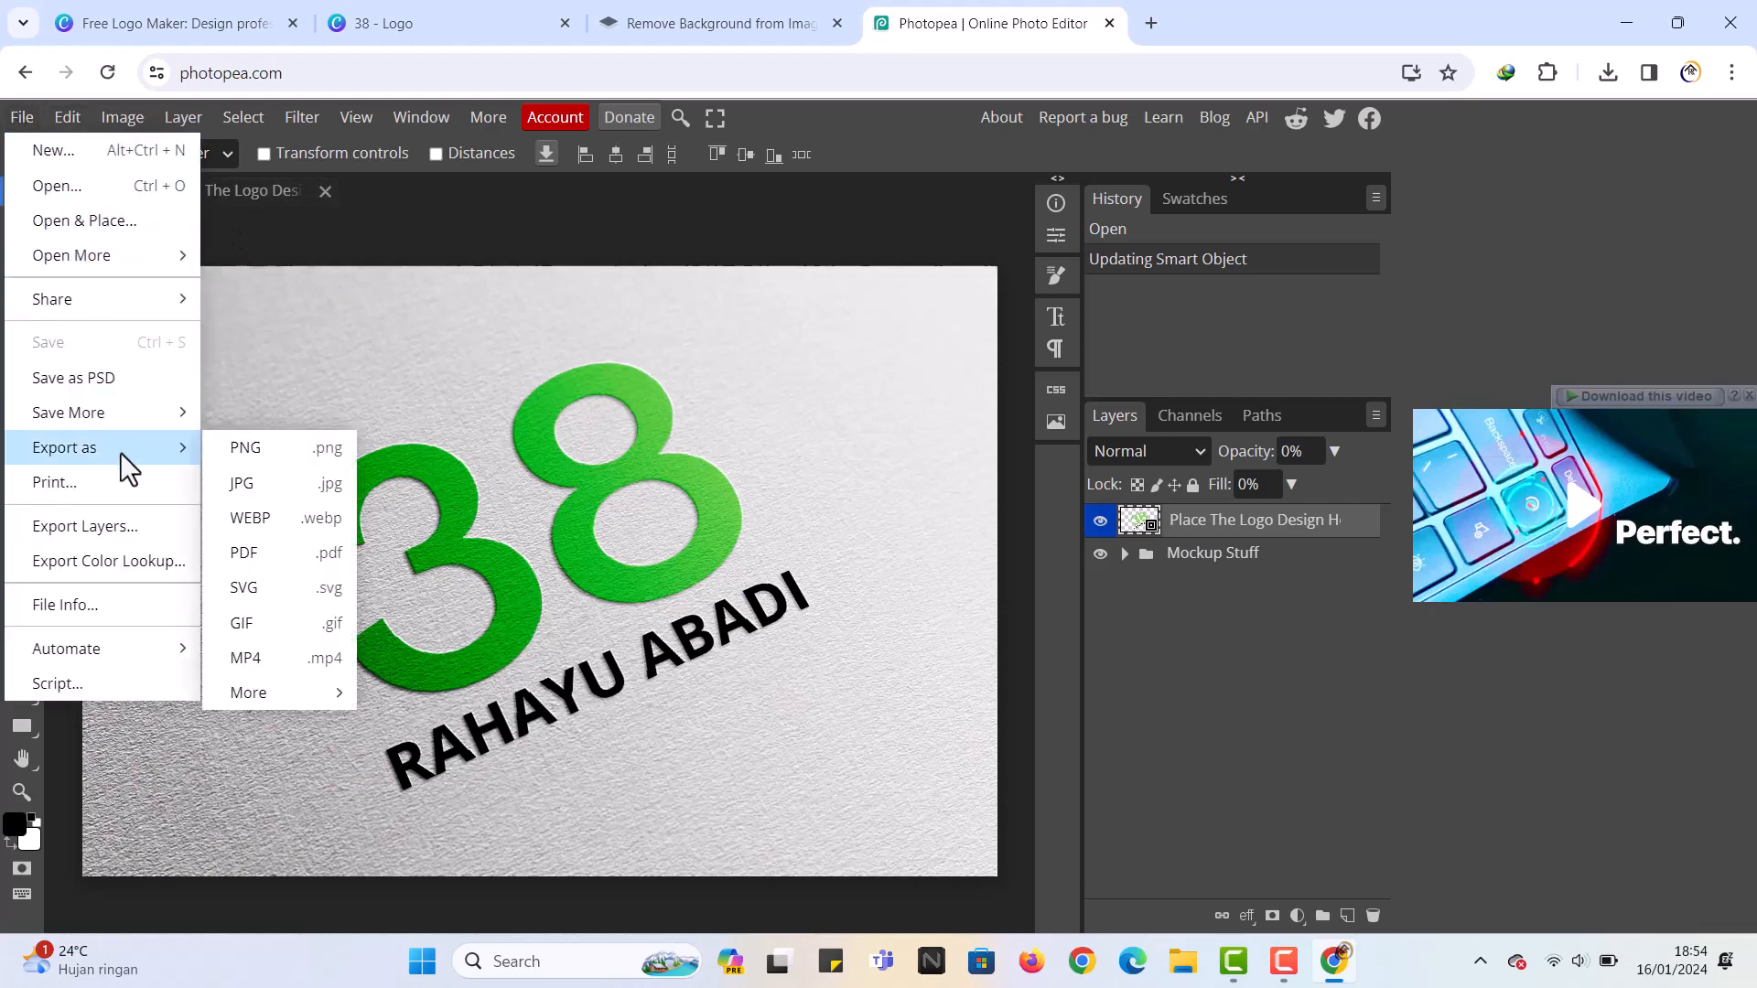
{"action": "left_click", "coordinate": [274, 449]}
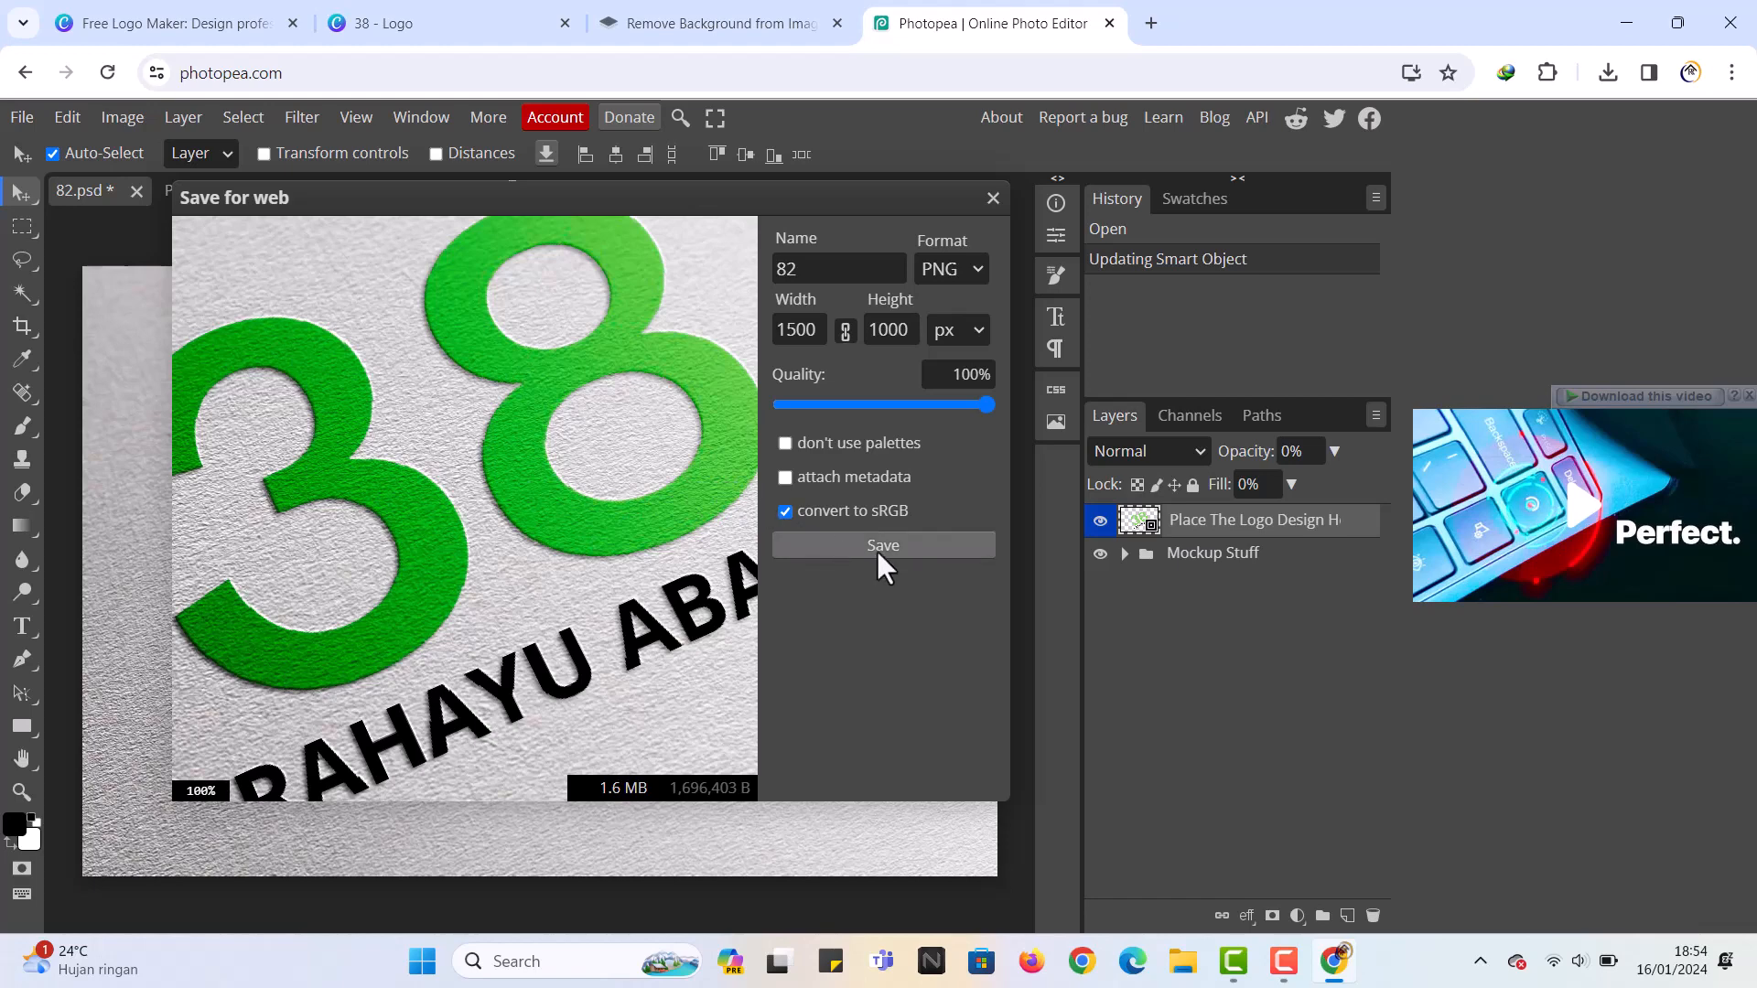
{"action": "left_click", "coordinate": [827, 269]}
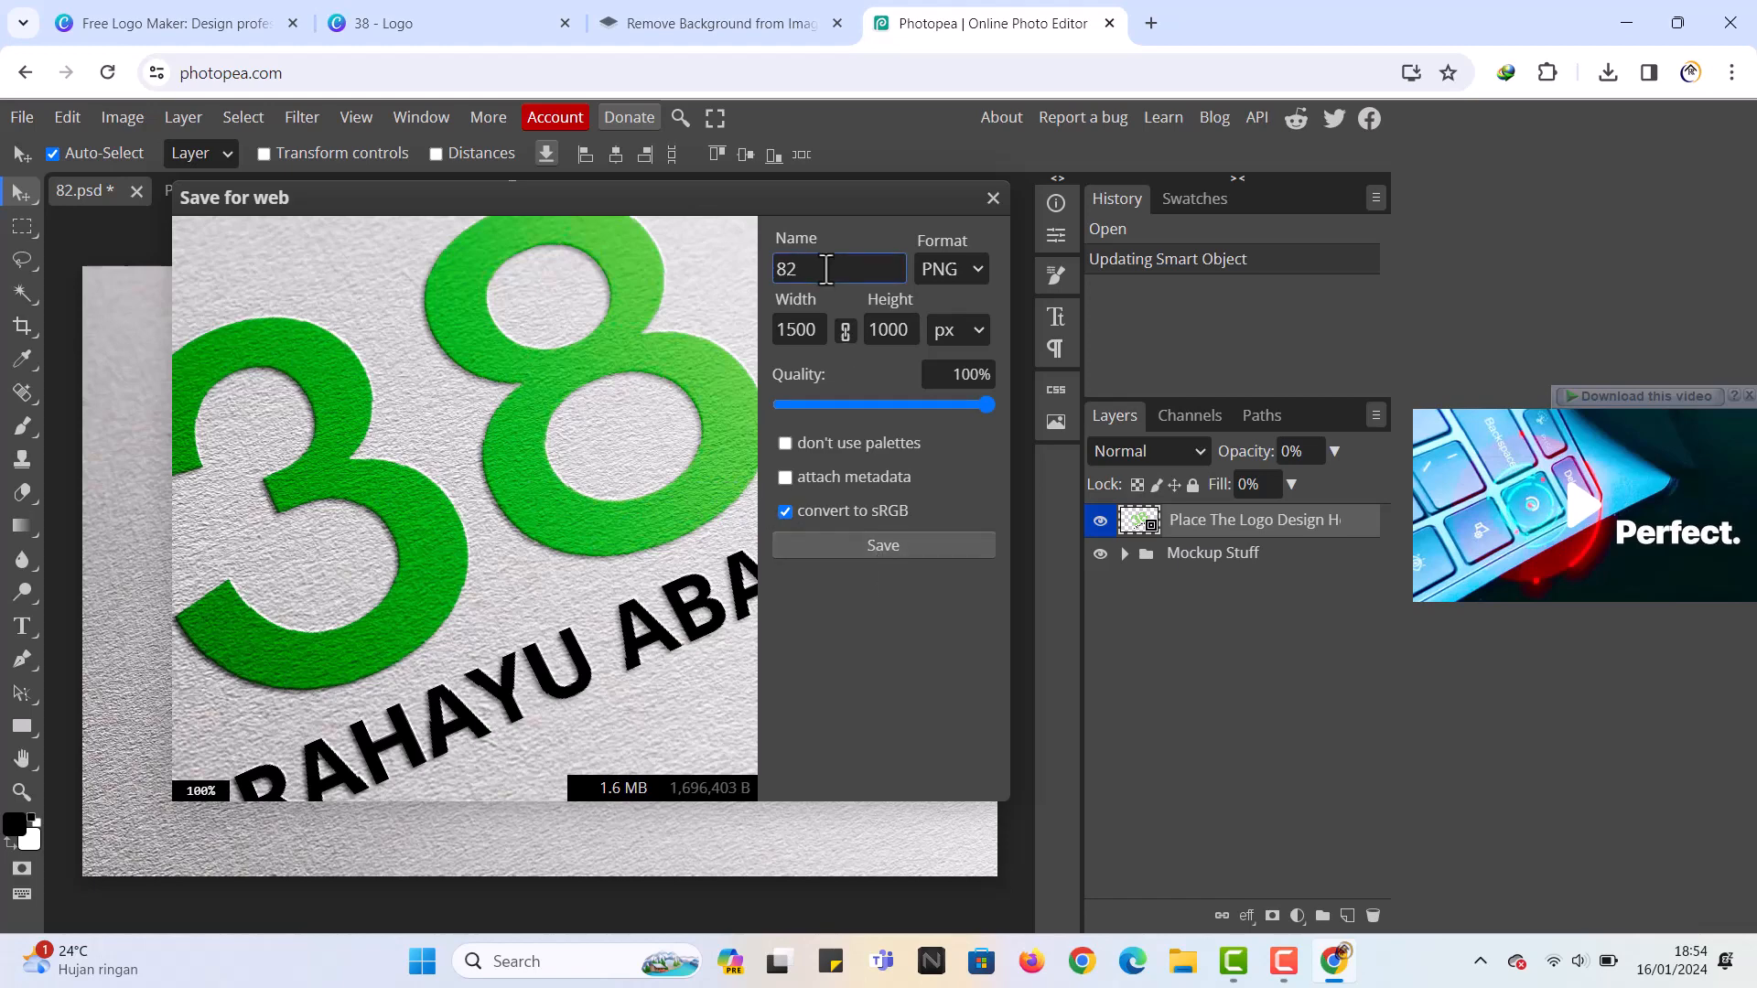
{"action": "type", "text": "RAHAYU ABADI"}
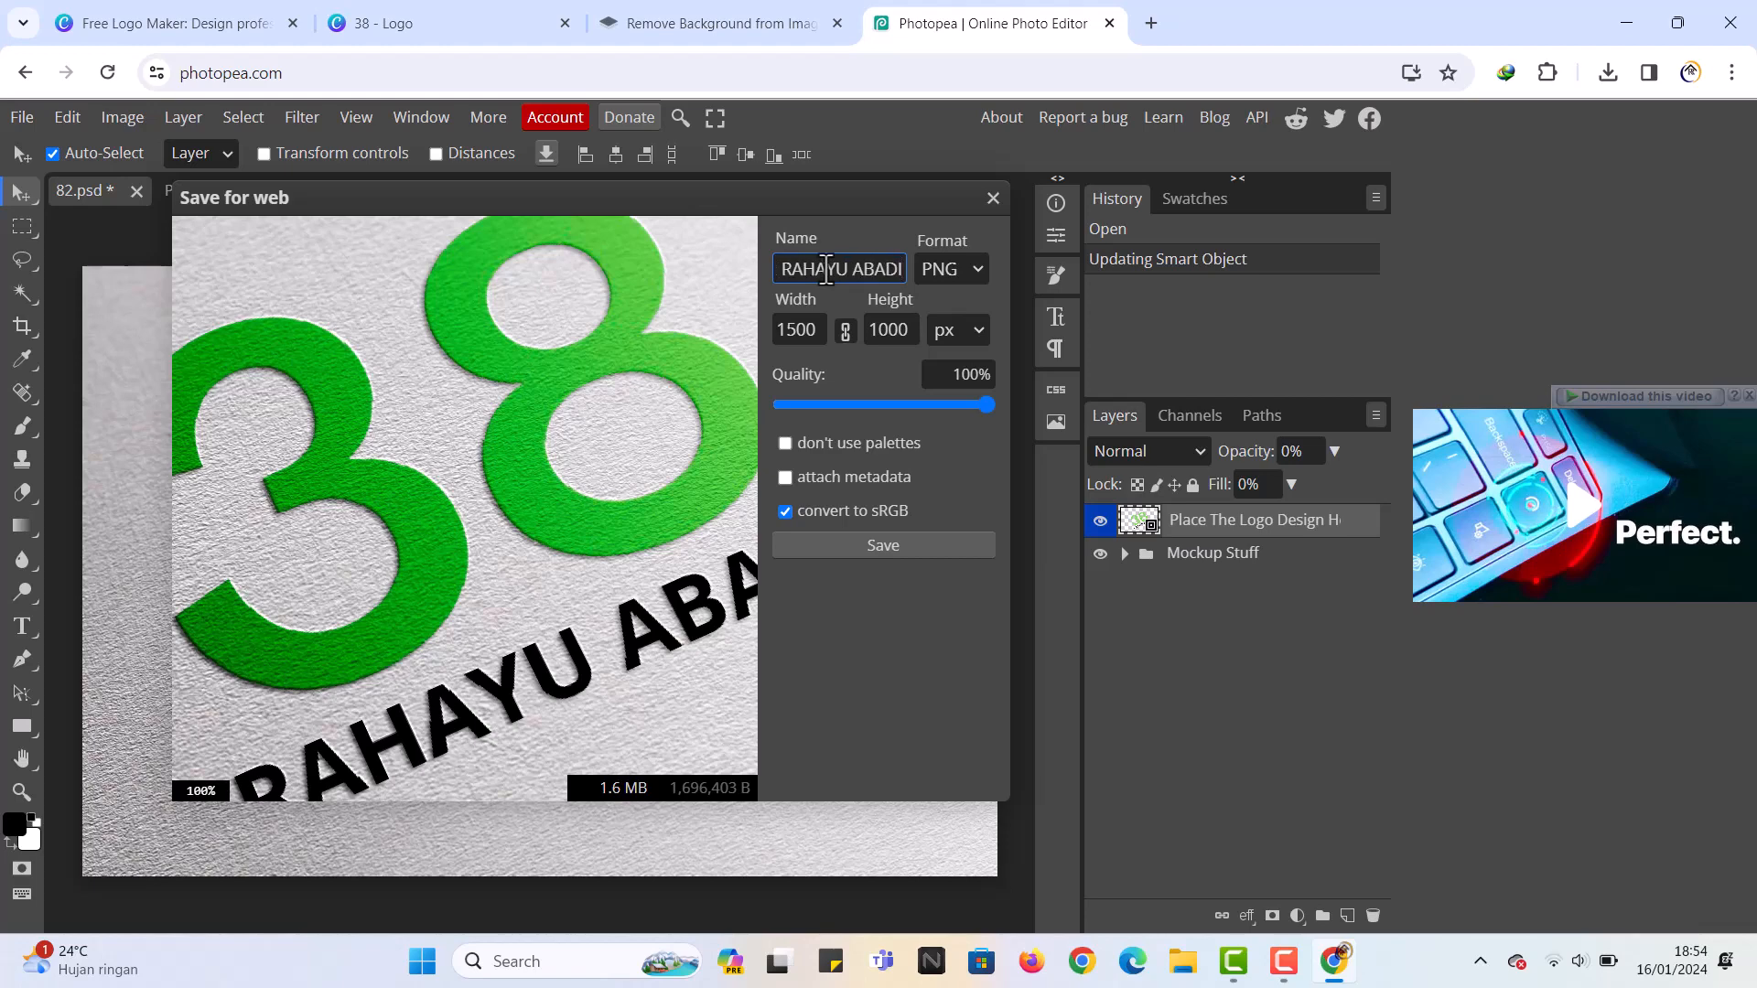
{"action": "left_click", "coordinate": [915, 547]}
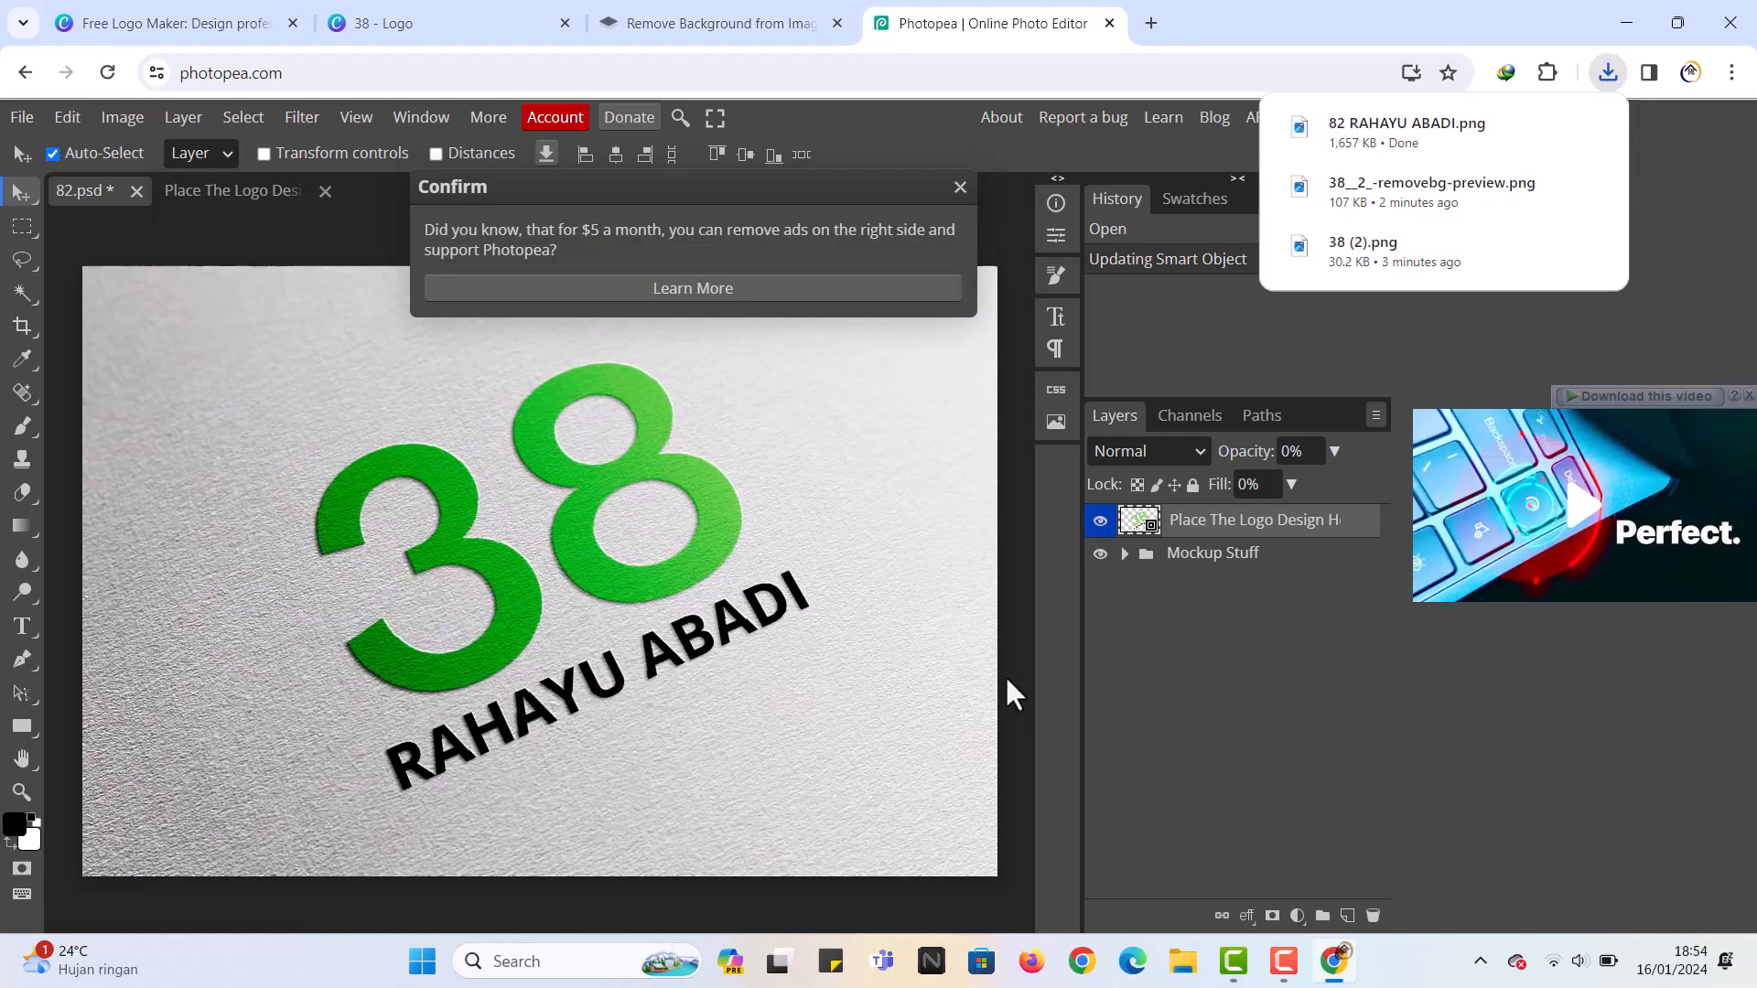
Step: Open the exported 82 RAHAYU ABADI image from the Downloads folder in a maximized photo viewer and inspect the mockup's logo up close
{"action": "left_click", "coordinate": [1185, 963]}
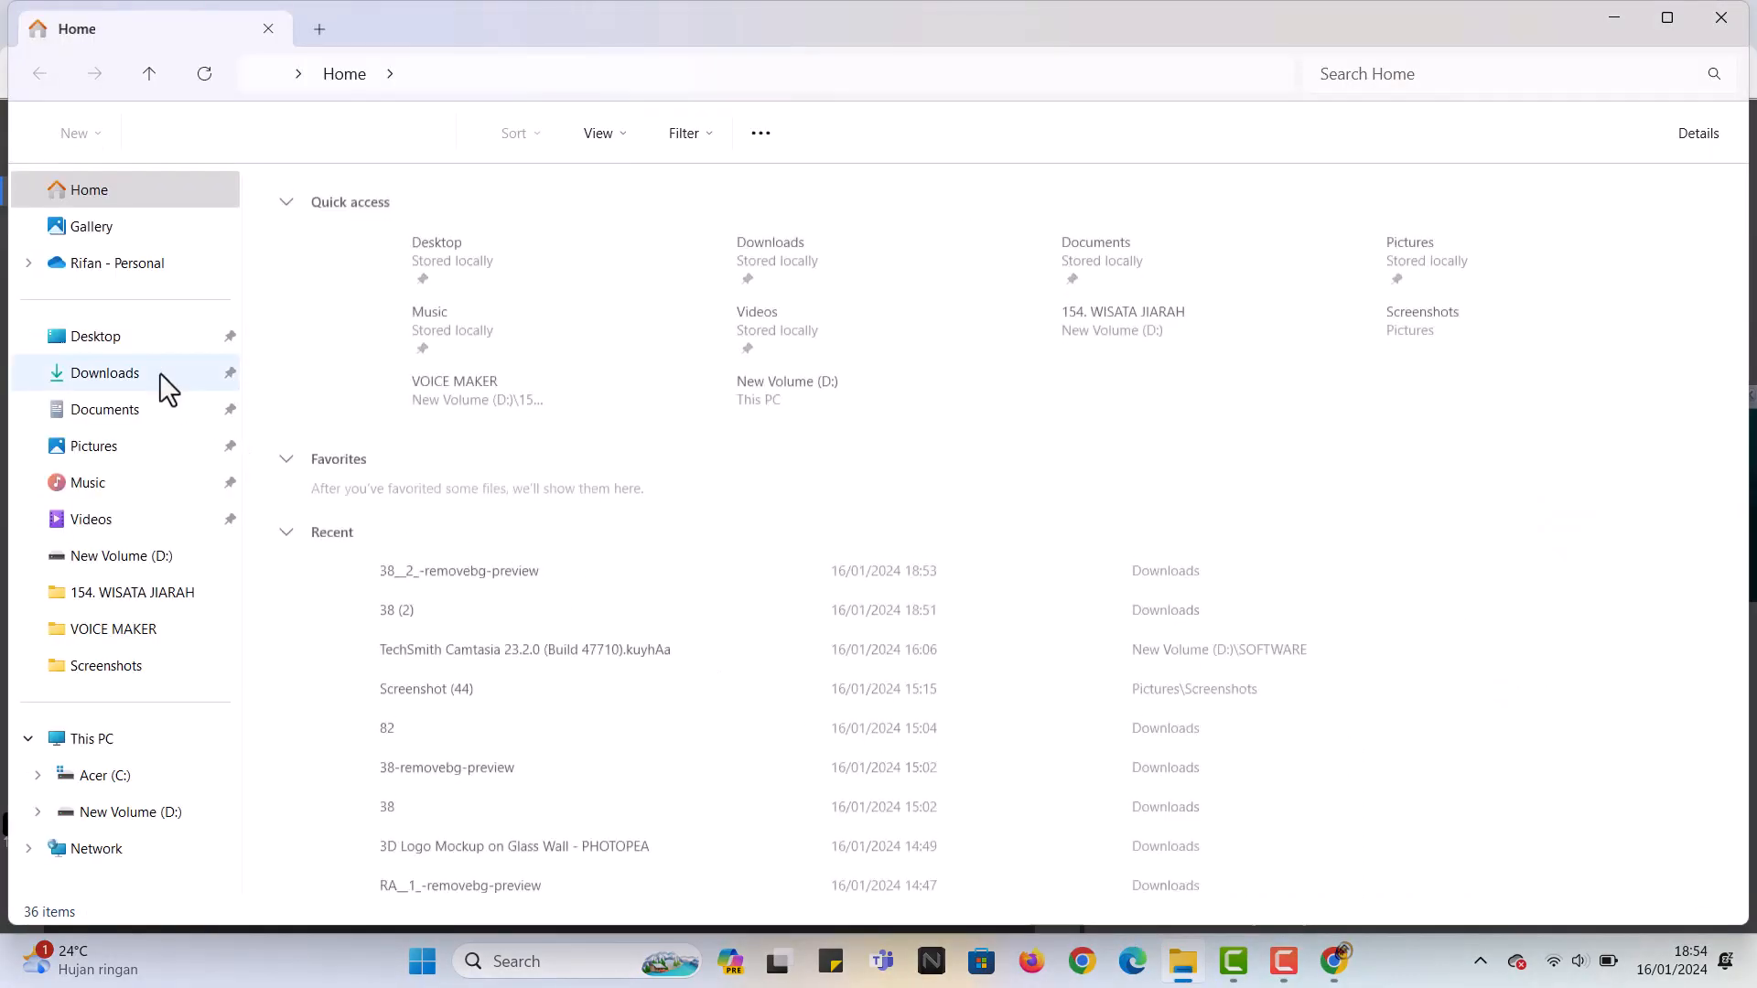
{"action": "left_click", "coordinate": [159, 372]}
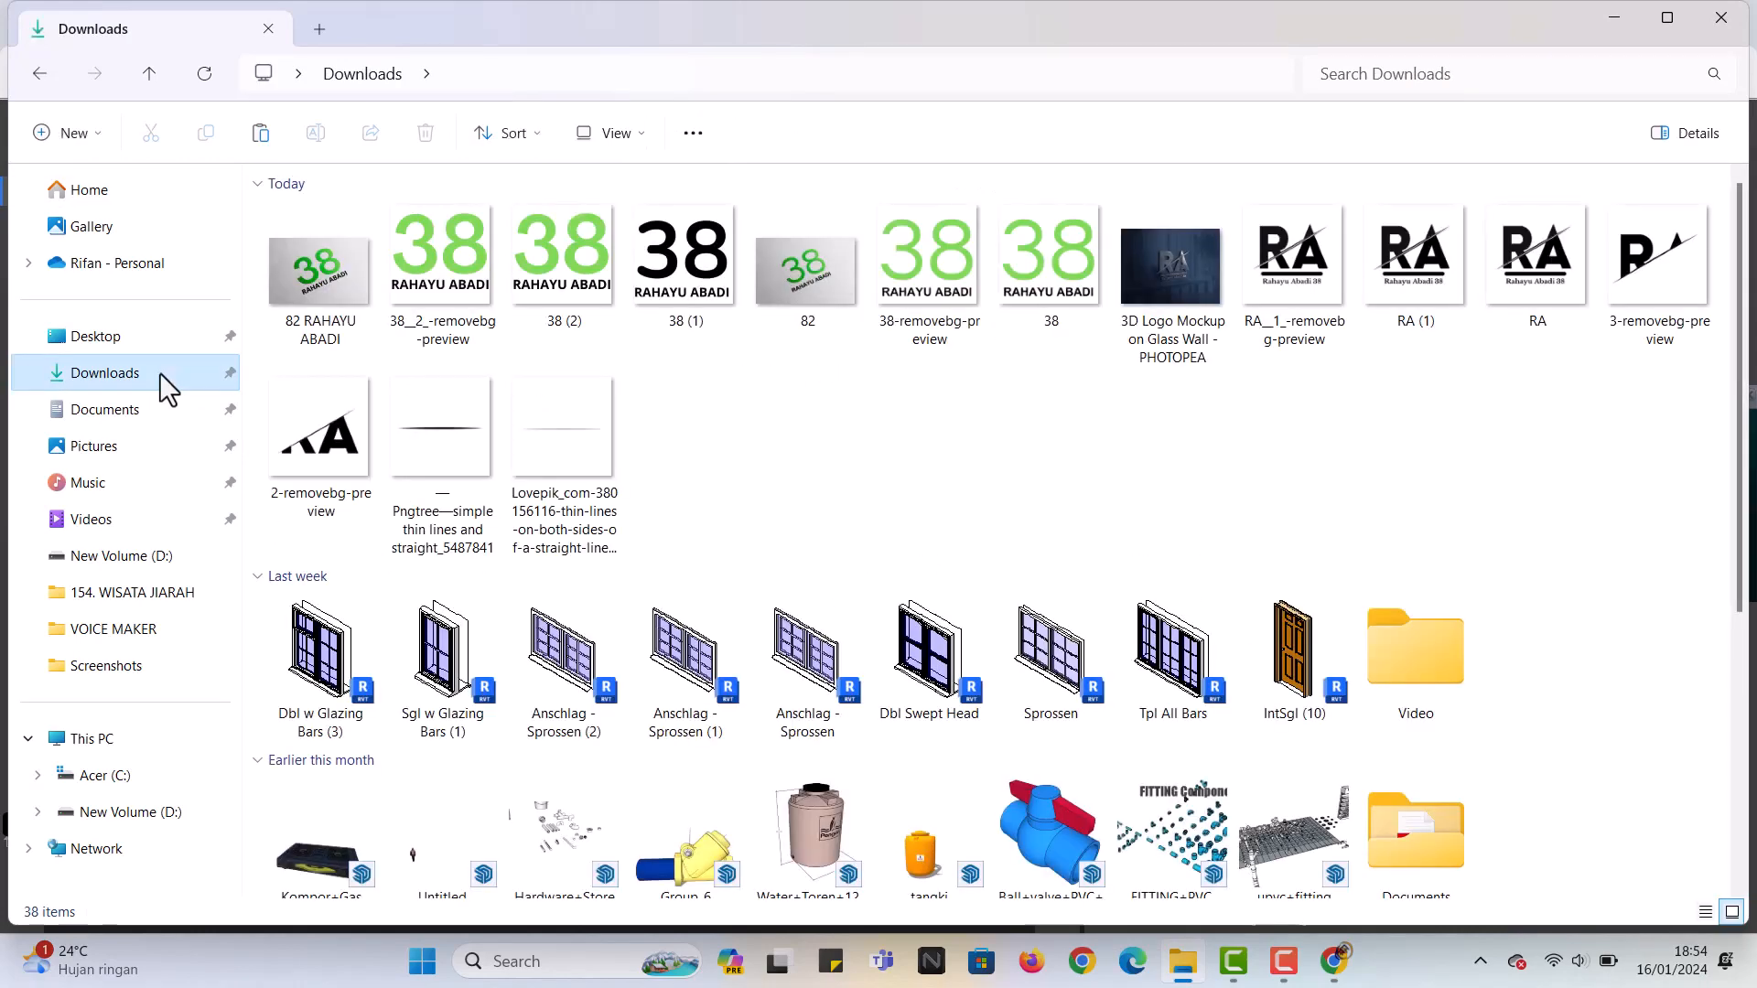
{"action": "left_click", "coordinate": [333, 280]}
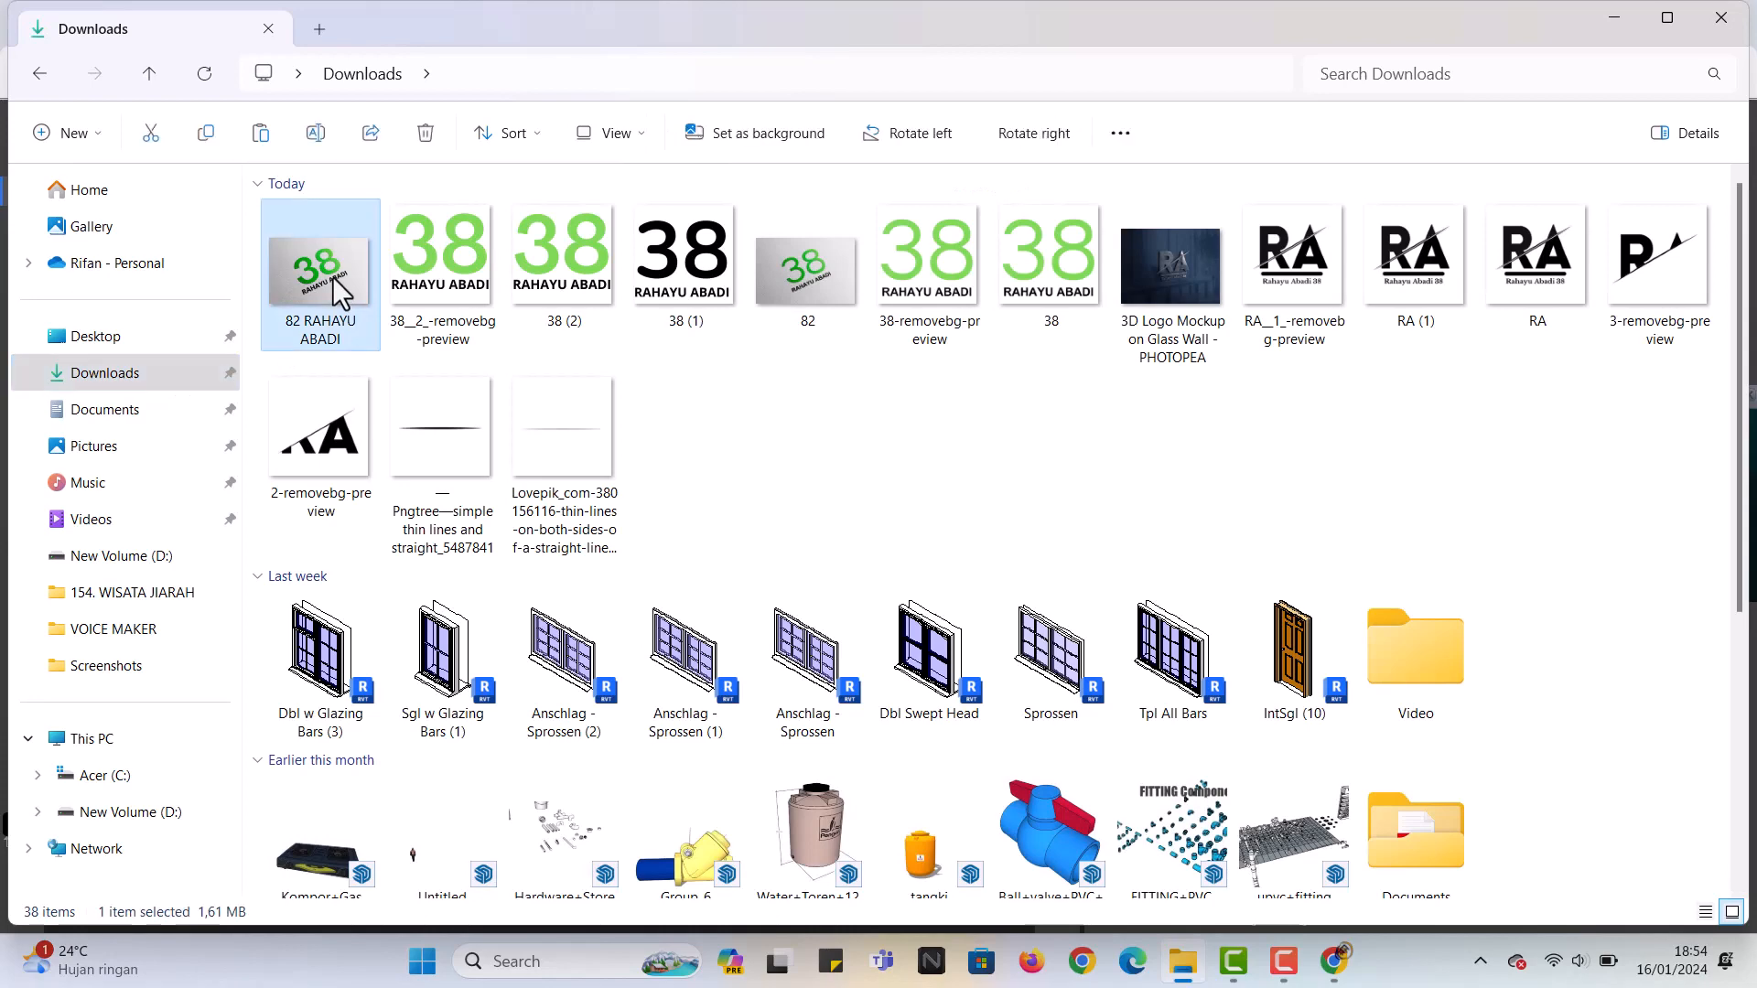
{"action": "double_click", "coordinate": [333, 280]}
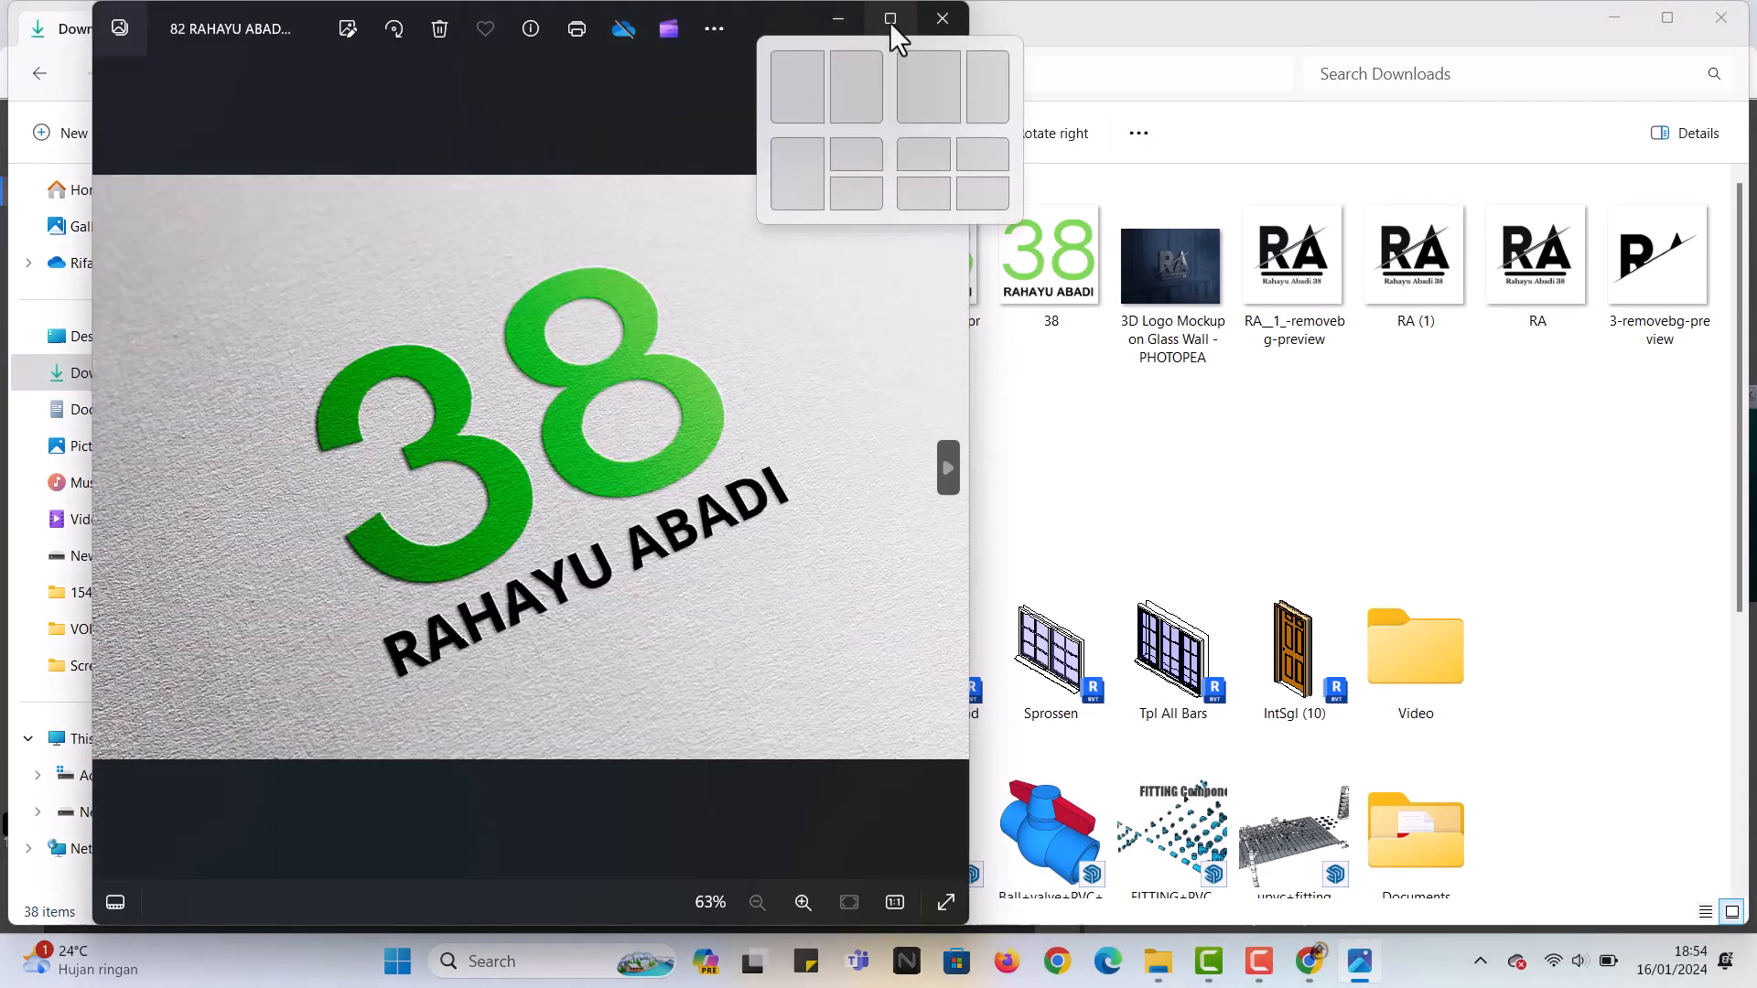
{"action": "left_click", "coordinate": [889, 19]}
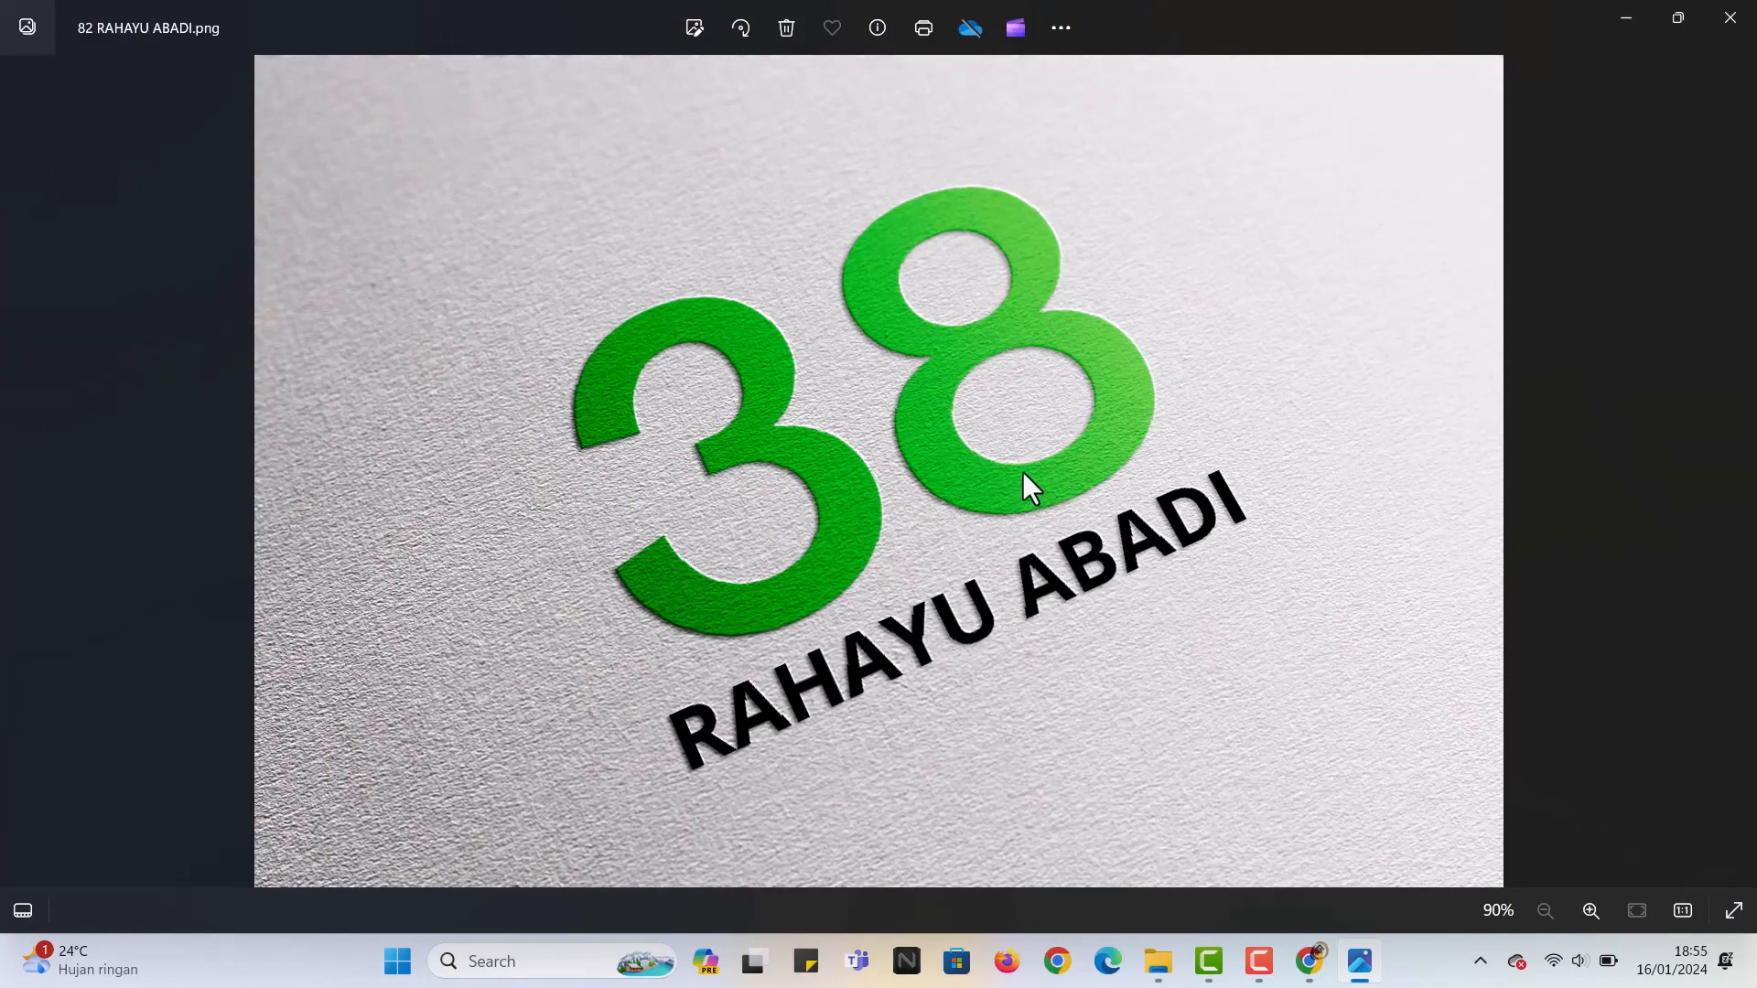
{"action": "scroll", "coordinate": [1023, 470], "scroll_direction": "up", "scroll_amount": 4}
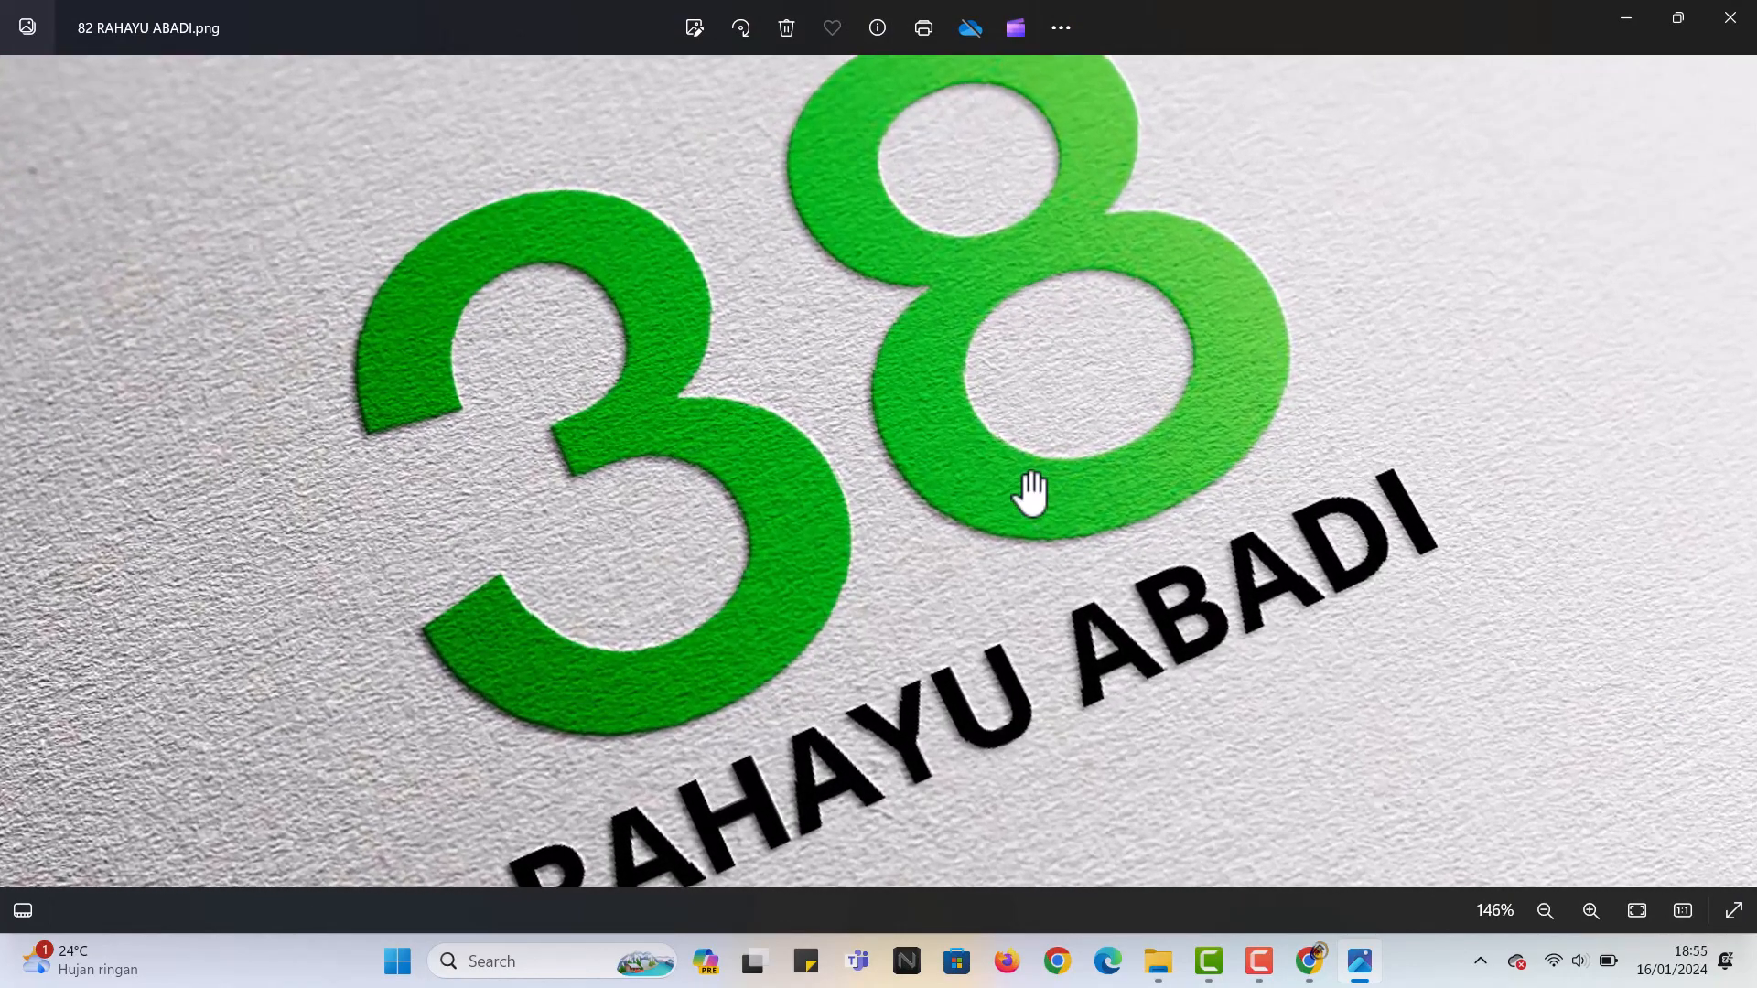
{"action": "scroll", "coordinate": [1031, 494], "scroll_direction": "down", "scroll_amount": 1}
{"action": "scroll", "coordinate": [1031, 494], "scroll_direction": "down", "scroll_amount": 1}
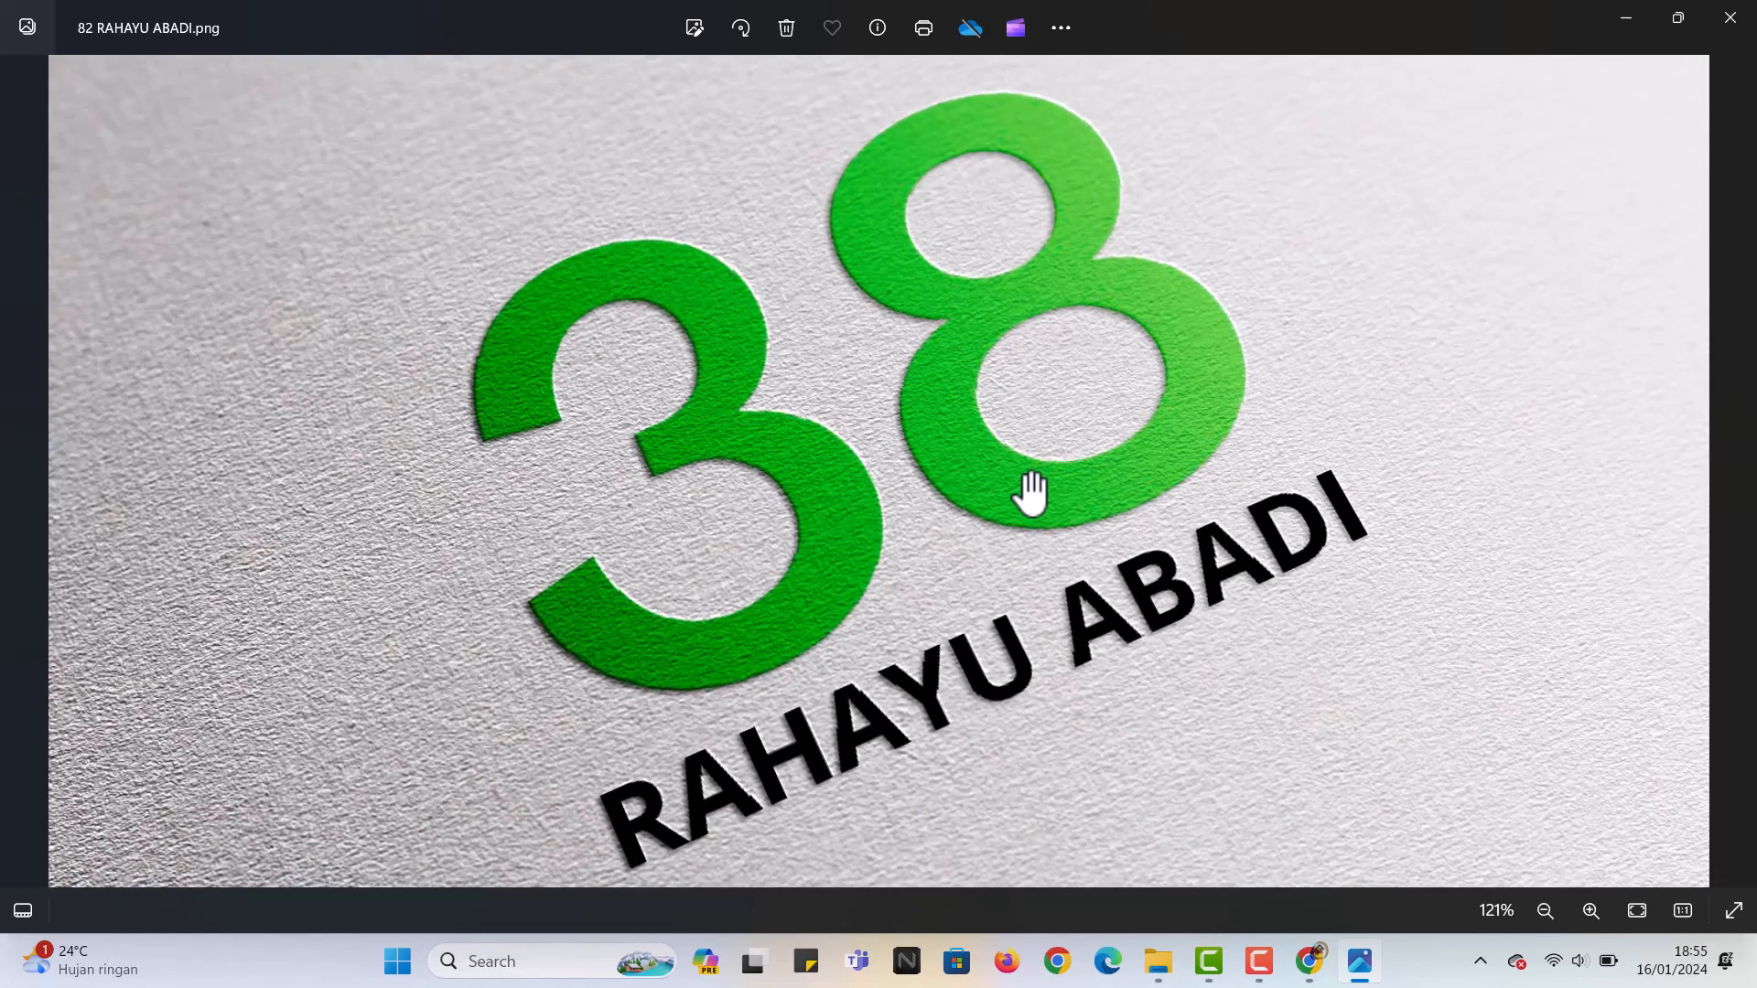
{"action": "scroll", "coordinate": [1031, 494], "scroll_direction": "down", "scroll_amount": 2}
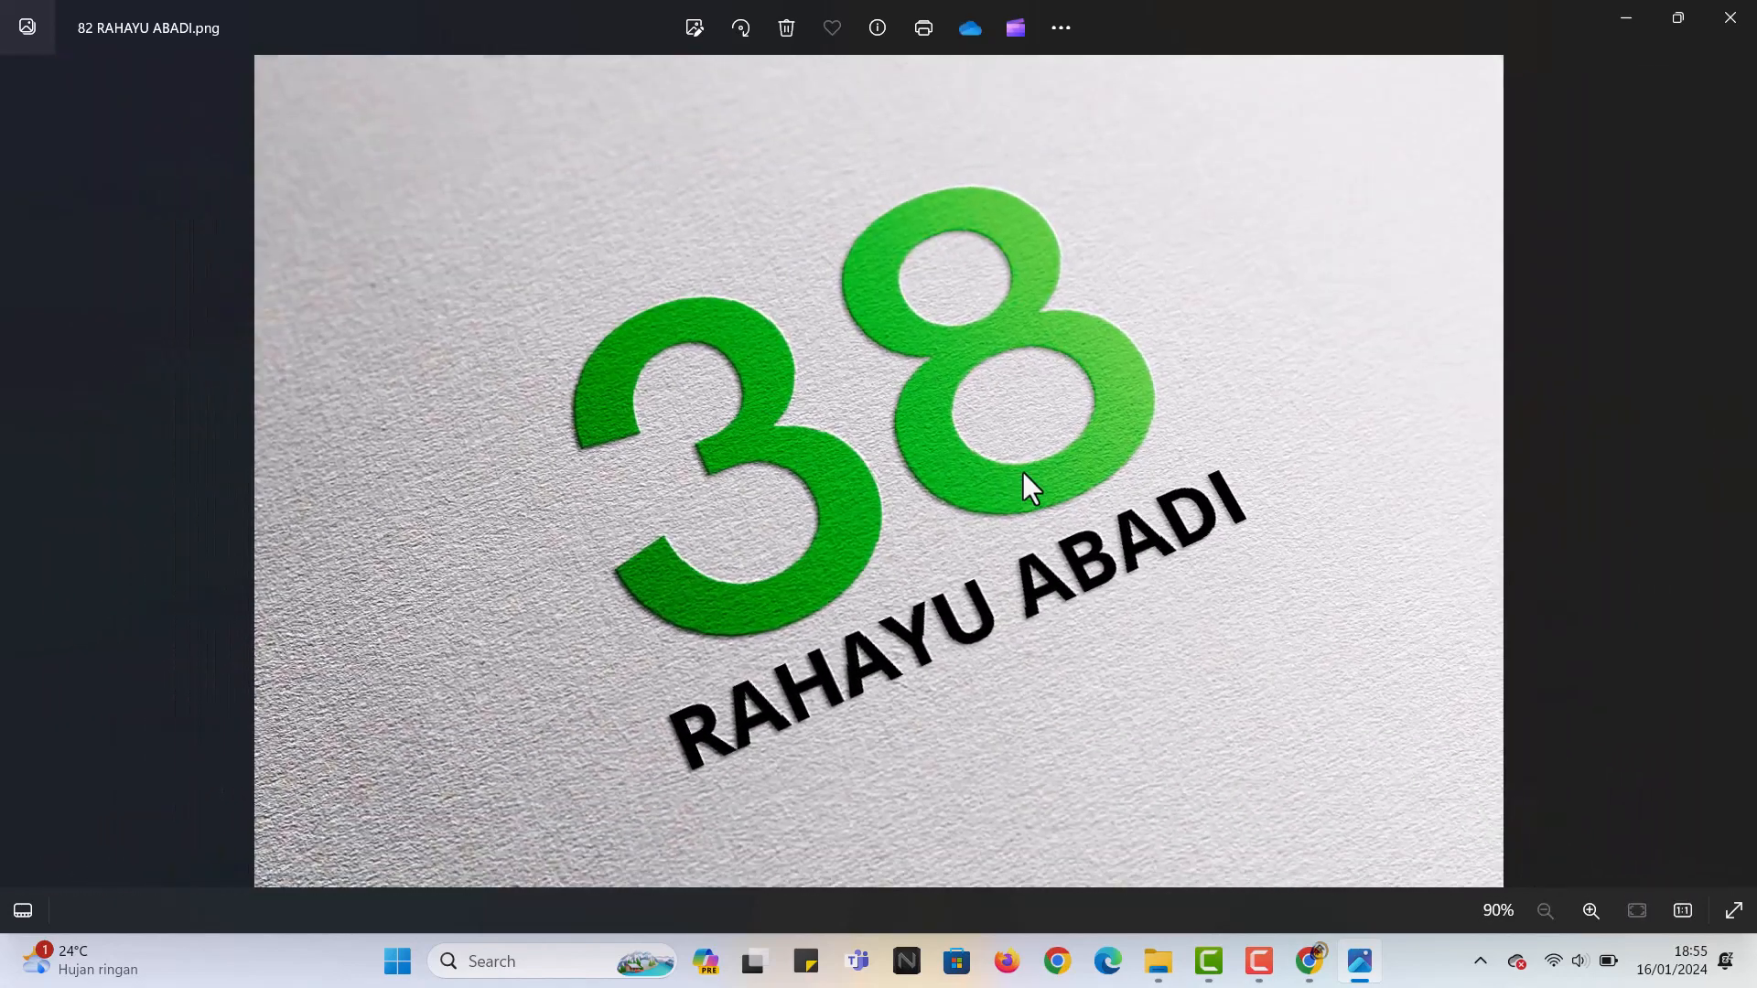